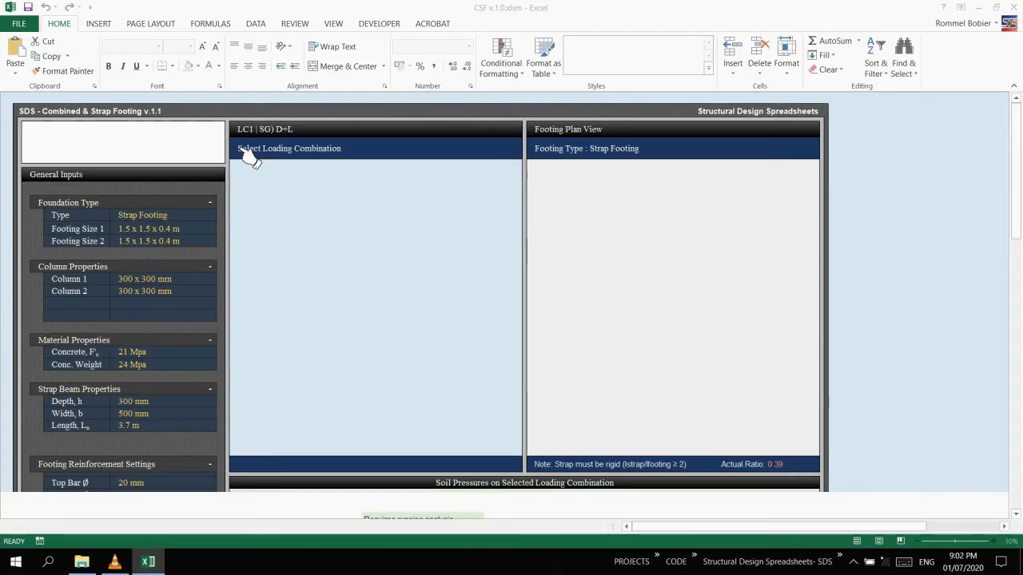
Open the footing properties and set the foundation type to Combined Footing.
{"action": "left_click", "coordinate": [541, 328]}
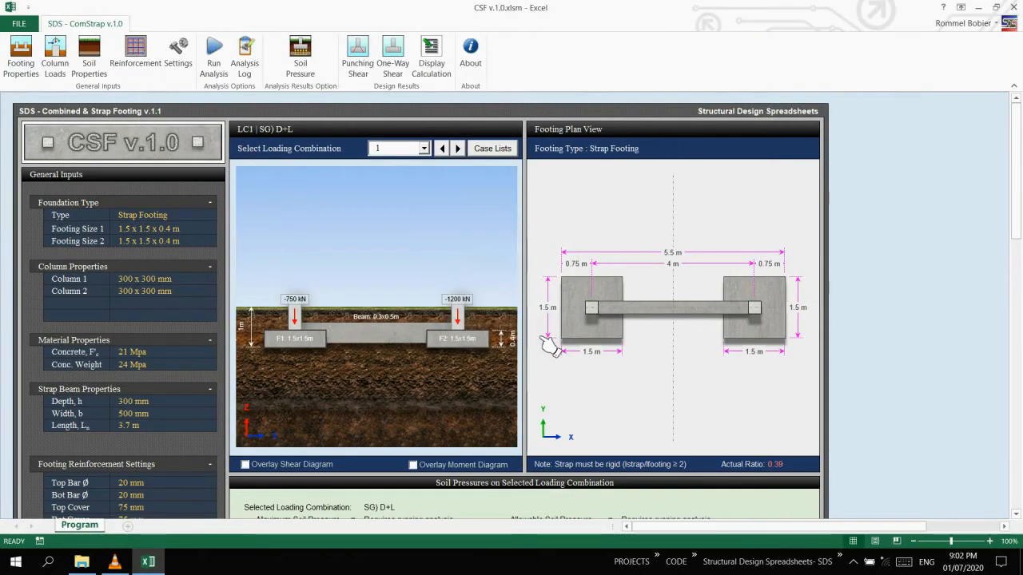
{"action": "left_click", "coordinate": [33, 56]}
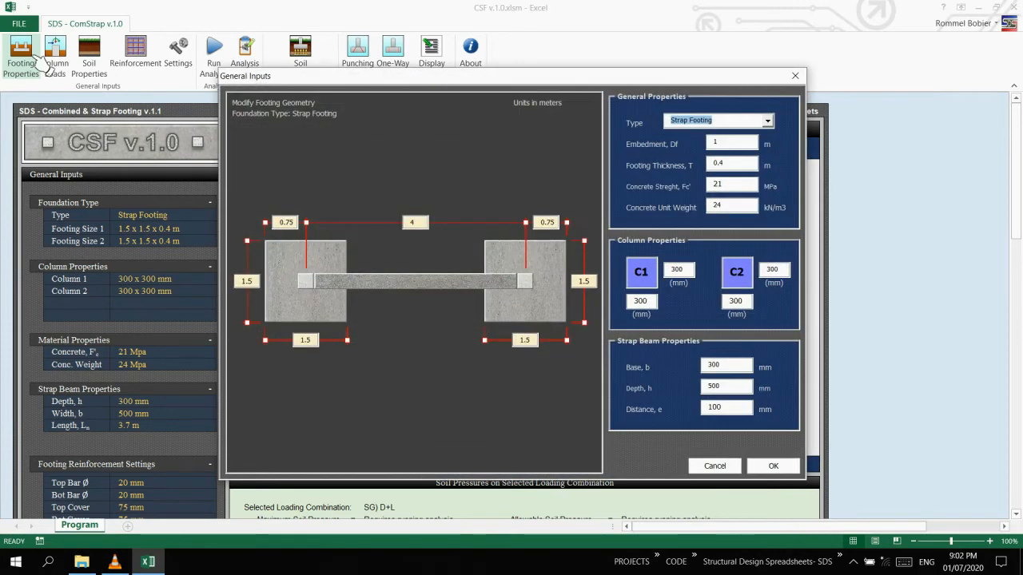
{"action": "left_click", "coordinate": [767, 120]}
{"action": "left_click", "coordinate": [728, 134]}
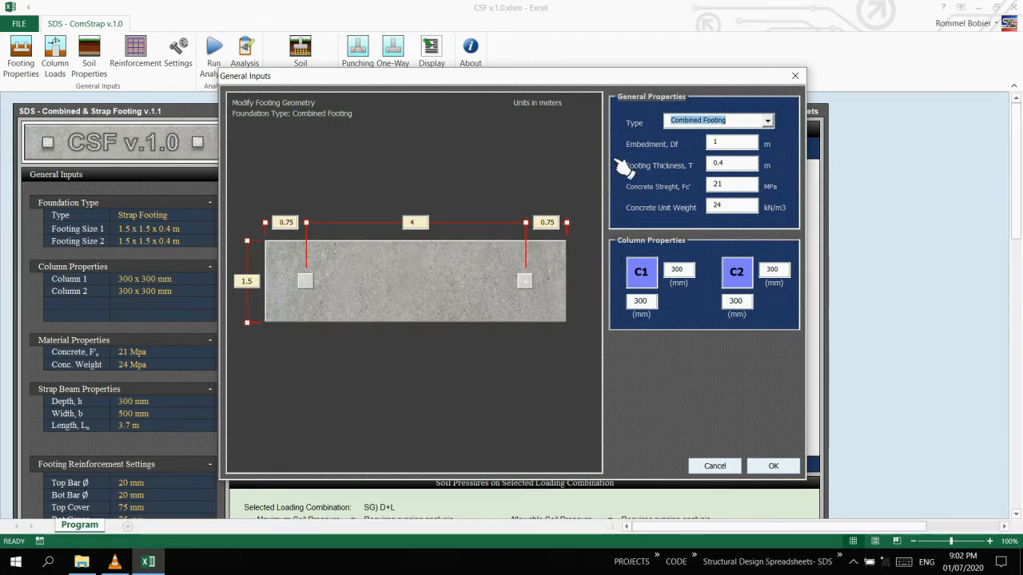
Set the embedment to 1.5 m, the footing thickness to 0.6 m and the concrete strength to 28 MPa.
{"action": "key", "text": "Tab"}
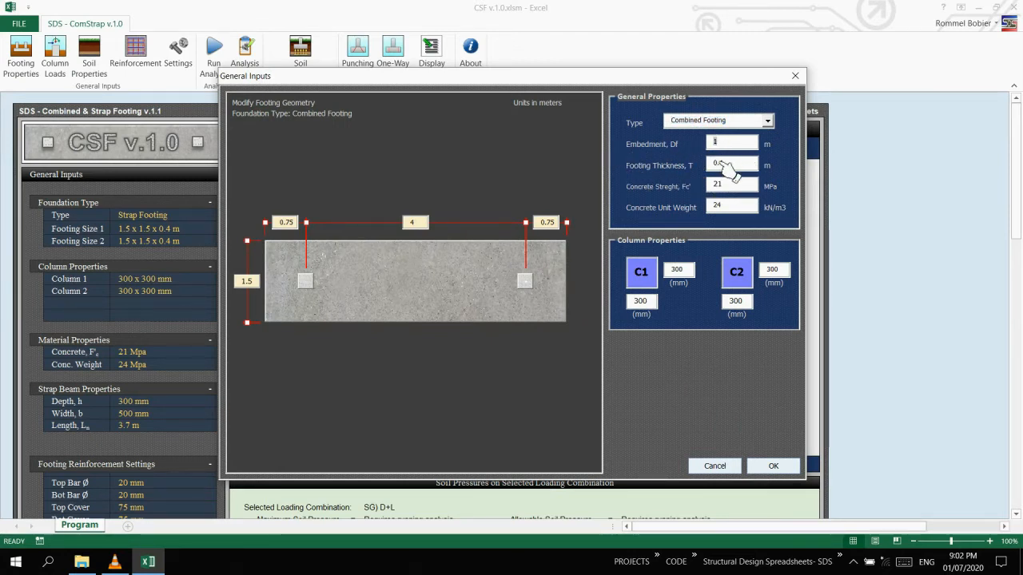
{"action": "type", "text": "1.5"}
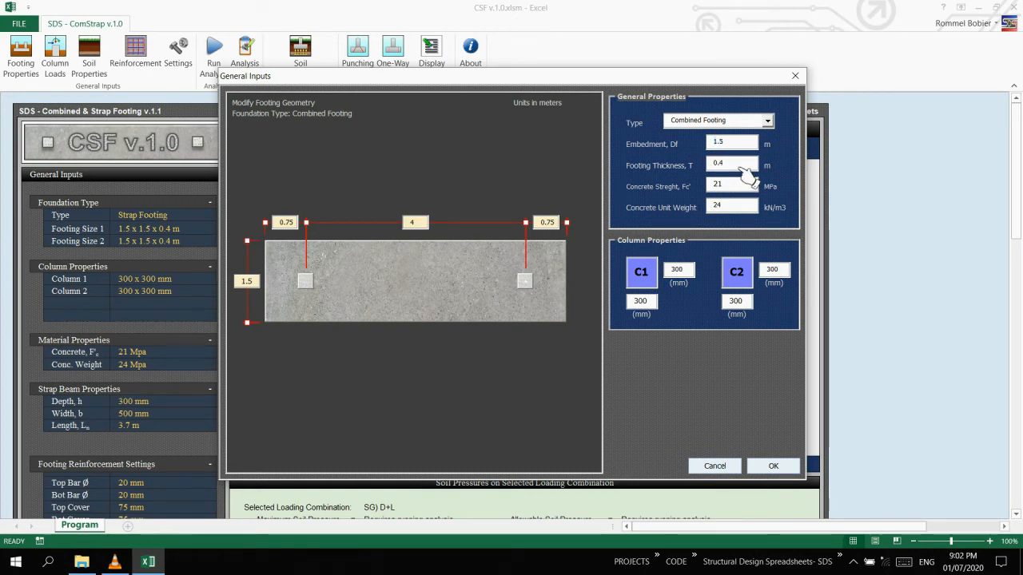
{"action": "key", "text": "BackSpace"}
{"action": "type", "text": "6"}
{"action": "double_click", "coordinate": [748, 190]}
{"action": "type", "text": "28"}
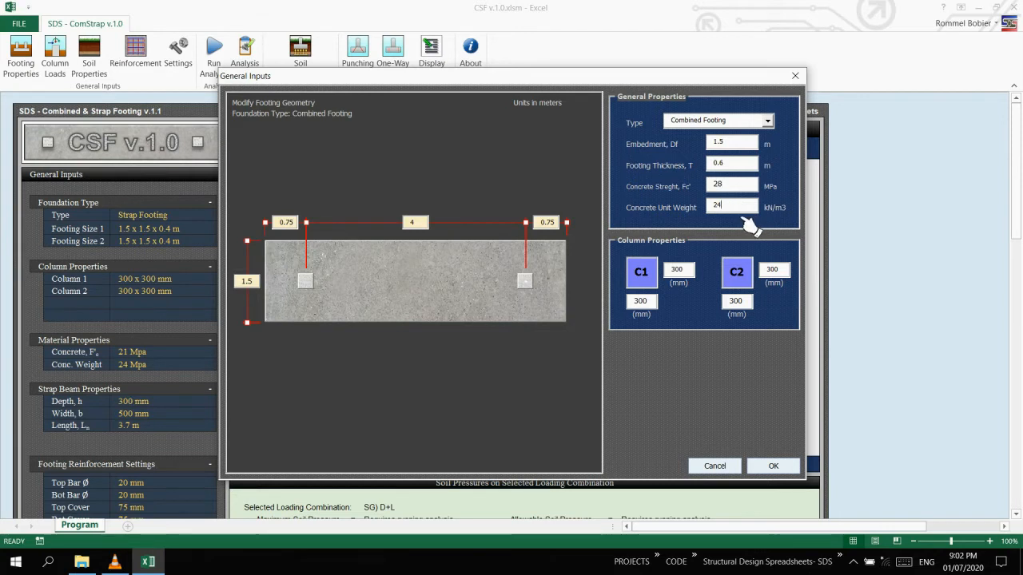
Set both dimensions of columns C1 and C2 to 500 mm.
{"action": "left_click", "coordinate": [692, 271]}
{"action": "left_click_drag", "start_coordinate": [694, 276], "coordinate": [660, 278]}
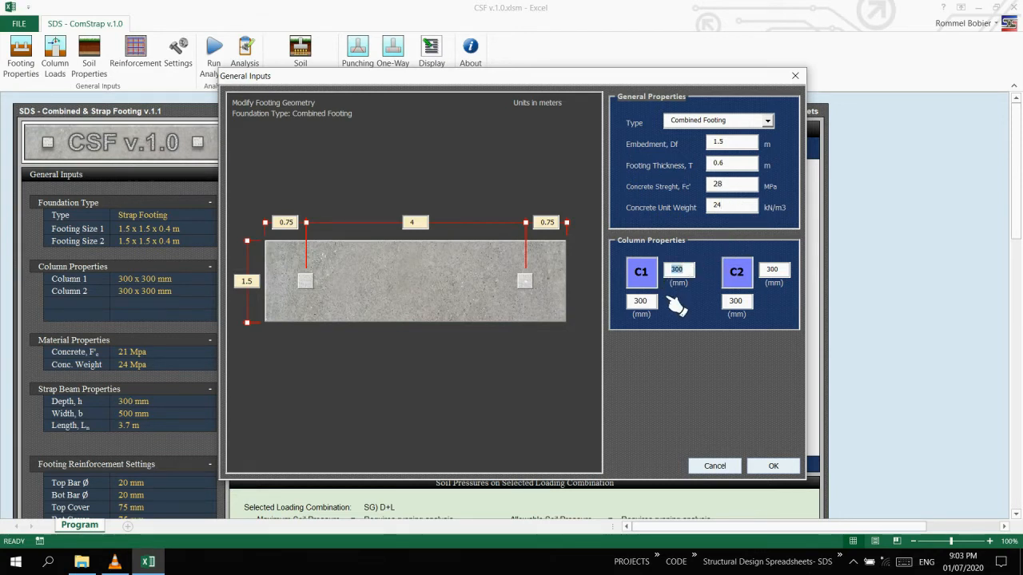
{"action": "type", "text": "500"}
{"action": "left_click_drag", "start_coordinate": [654, 308], "coordinate": [622, 319]}
{"action": "type", "text": "500"}
{"action": "left_click_drag", "start_coordinate": [791, 276], "coordinate": [719, 318]}
{"action": "type", "text": "500"}
{"action": "type", "text": "5"}
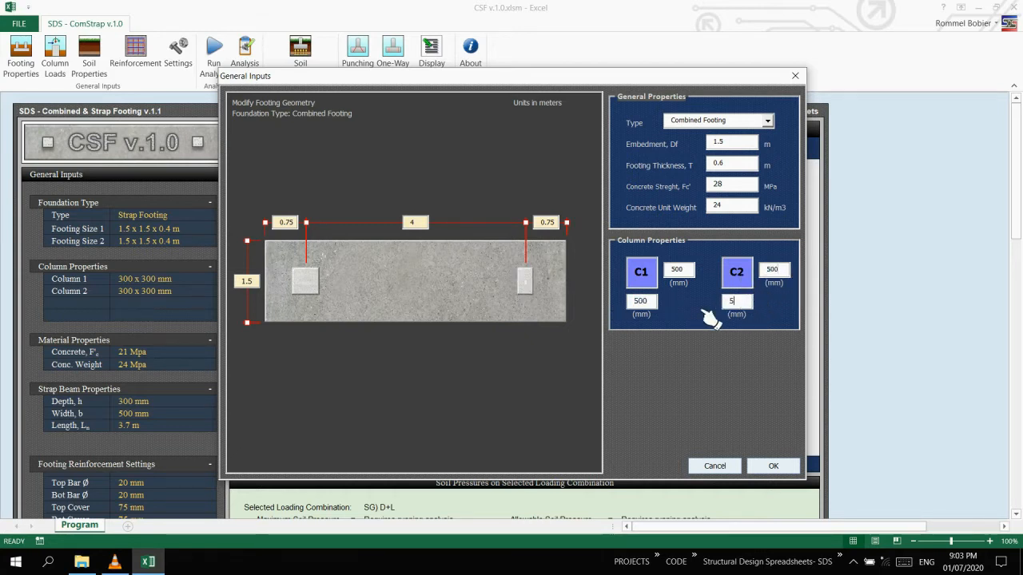
Set the column spacing to 6 m and the distance from column C1 to its footing edge to 0.25 m.
{"action": "left_click", "coordinate": [679, 272]}
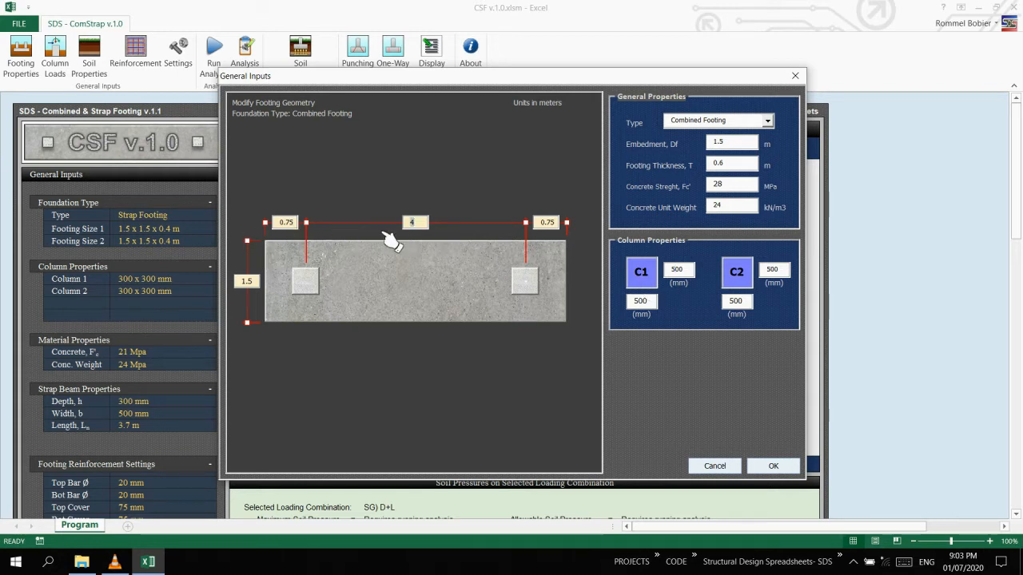
{"action": "key", "text": "Tab"}
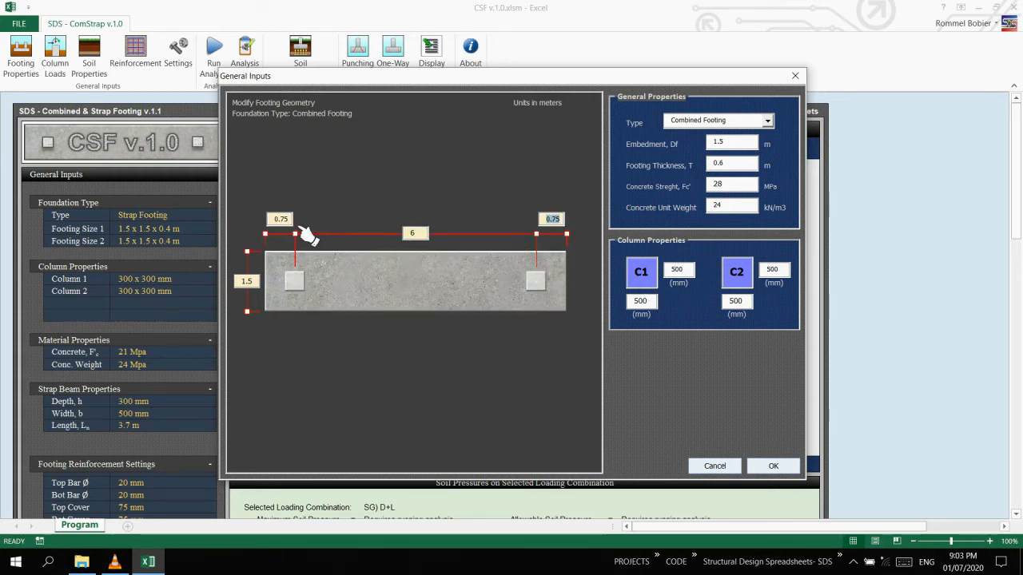
{"action": "key", "text": "Tab"}
{"action": "type", "text": "0.25"}
{"action": "key", "text": "Return"}
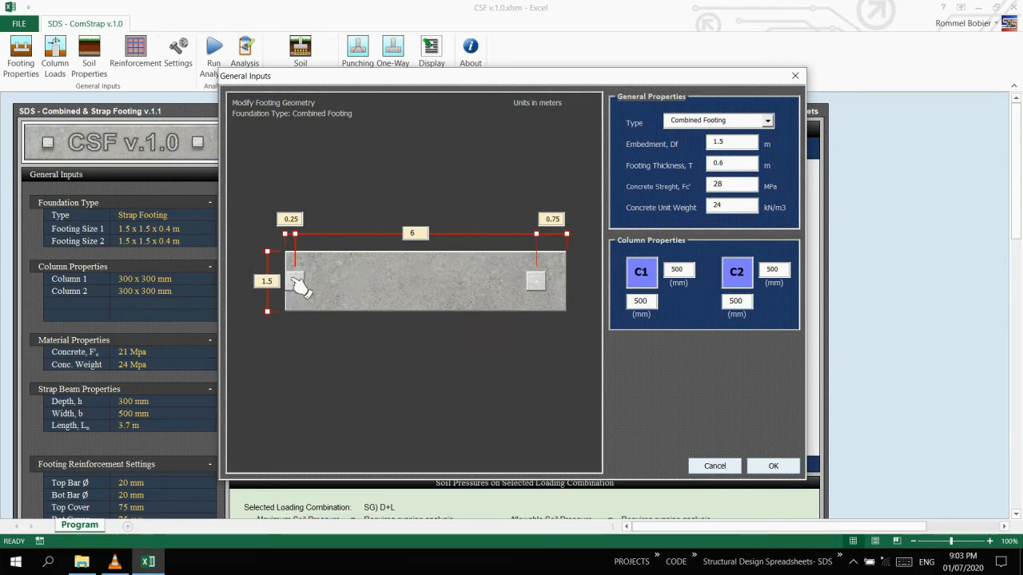
Set the footing width to 2.5 m and the edge distance beyond column C2 to 1.25 m, and apply the geometry.
{"action": "left_click_drag", "start_coordinate": [277, 284], "coordinate": [221, 287]}
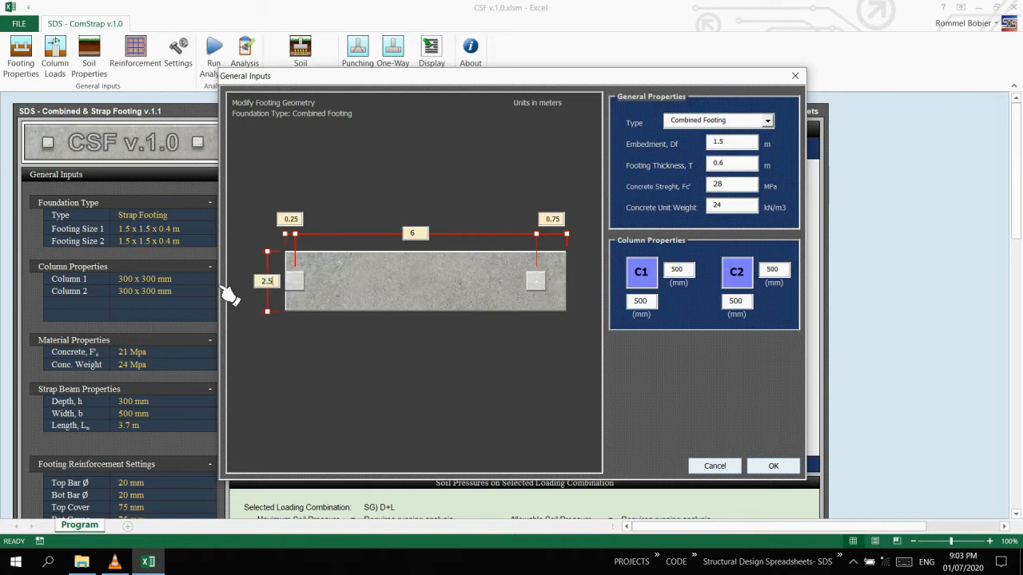
{"action": "type", "text": "2.5"}
{"action": "key", "text": "Tab"}
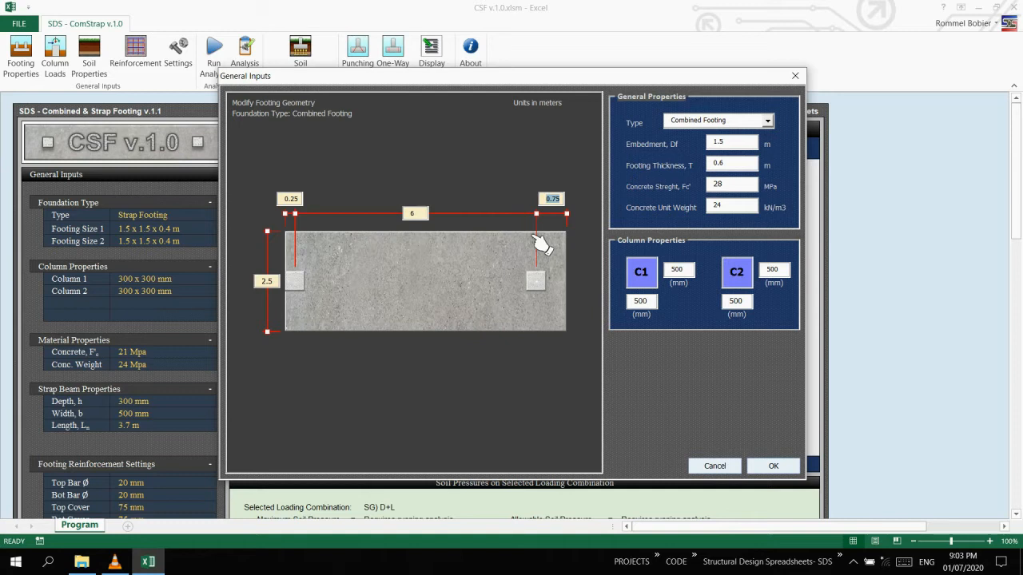
{"action": "type", "text": "1.25"}
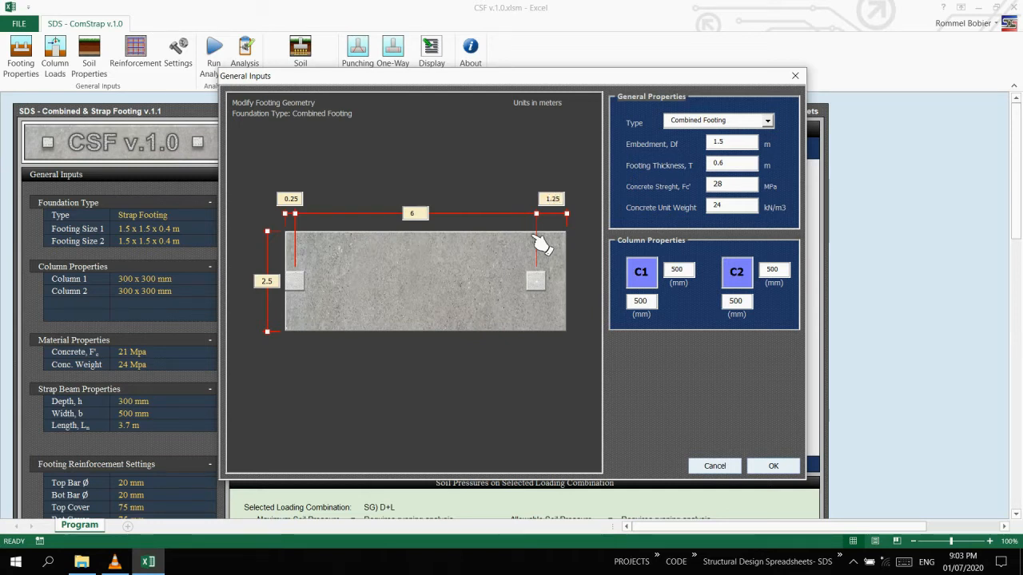
{"action": "key", "text": "Tab"}
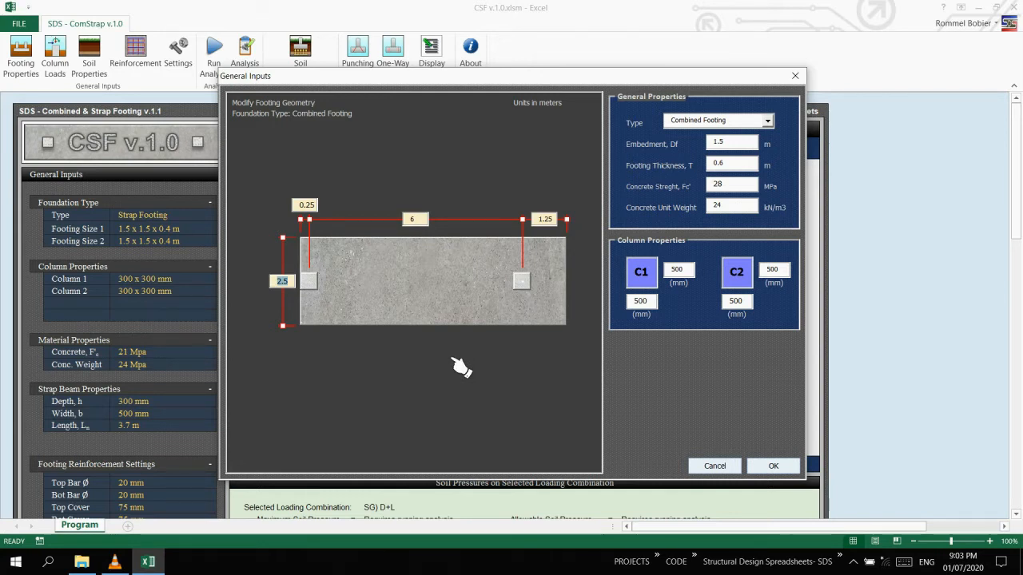
{"action": "left_click", "coordinate": [772, 467]}
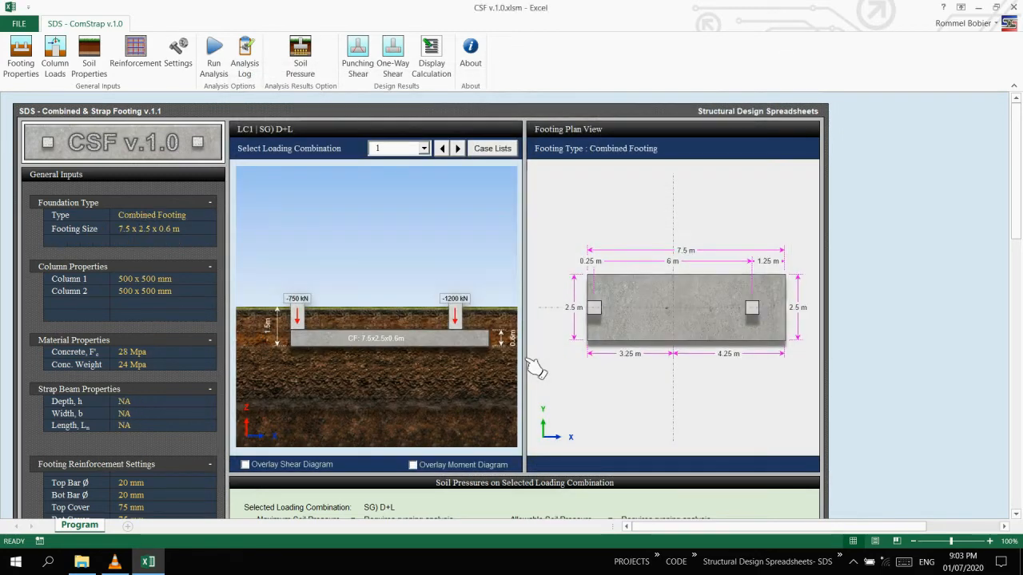
Delete the U) 1.2D+1.6L combination from the column loads and open the manual load generator.
{"action": "left_click", "coordinate": [56, 65]}
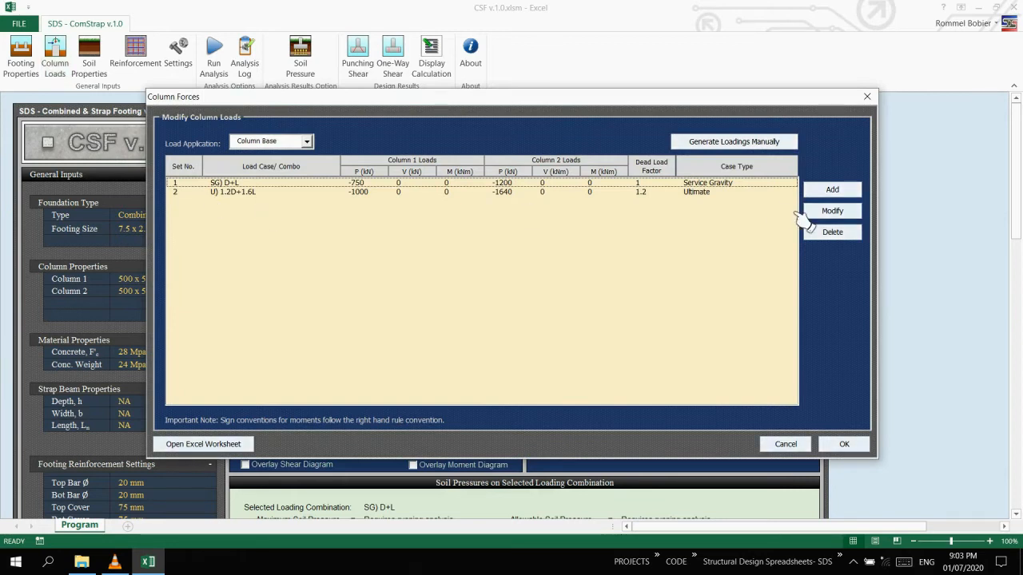
{"action": "left_click", "coordinate": [838, 233]}
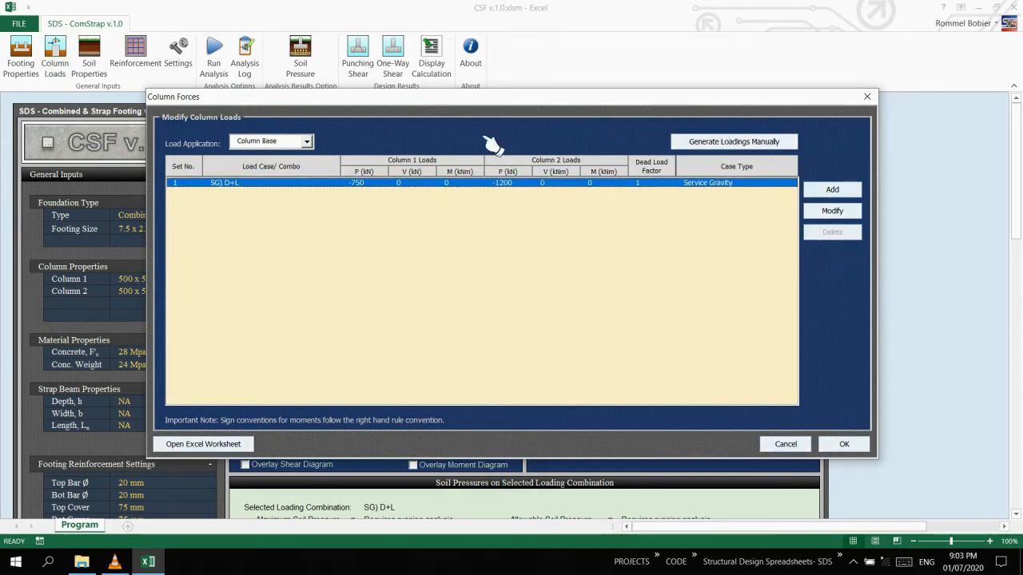
{"action": "left_click", "coordinate": [688, 143]}
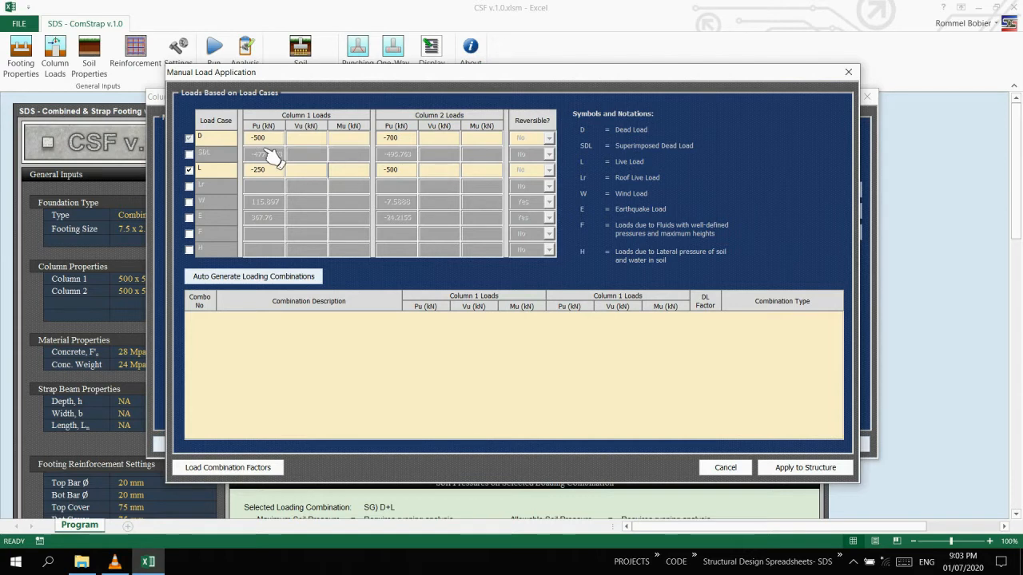
Enter a -700 kN dead load for column 2 and a -300 kN live load for column 1, and auto-generate the loading combinations.
{"action": "left_click_drag", "start_coordinate": [272, 144], "coordinate": [240, 144]}
{"action": "left_click_drag", "start_coordinate": [418, 145], "coordinate": [374, 147]}
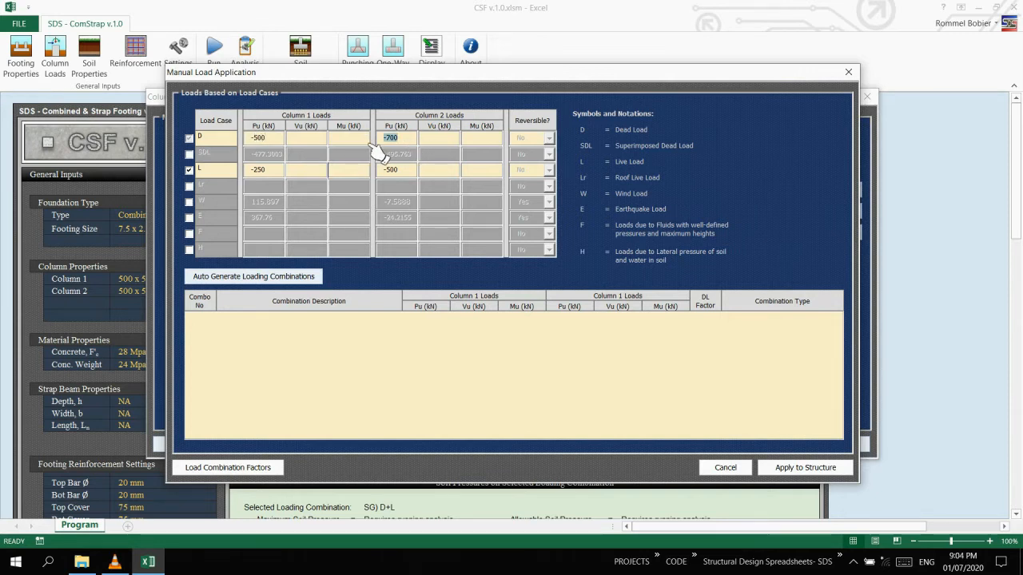
{"action": "type", "text": "-700"}
{"action": "left_click_drag", "start_coordinate": [282, 181], "coordinate": [253, 195]}
{"action": "type", "text": "-300"}
{"action": "left_click", "coordinate": [414, 174]}
{"action": "left_click", "coordinate": [255, 278]}
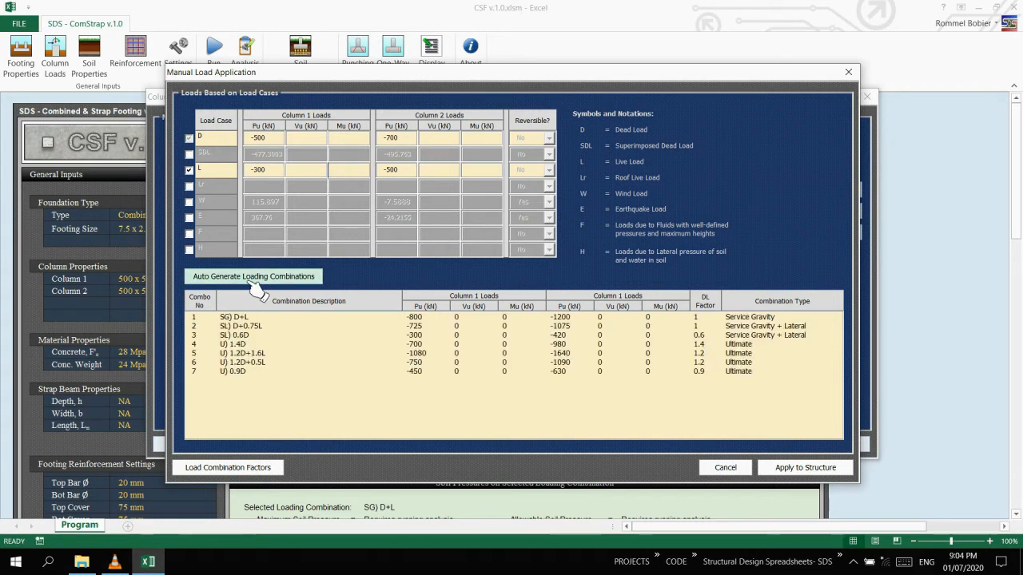
Go through the generated loading combinations and apply them to the structure.
{"action": "left_click", "coordinate": [350, 320]}
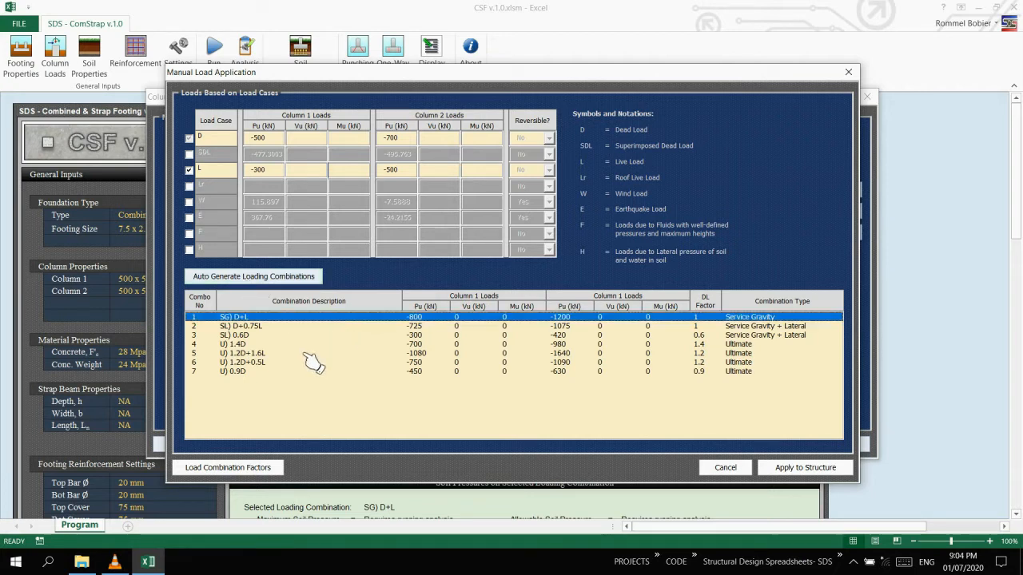
{"action": "key", "text": "Down"}
{"action": "key", "text": "Down"}
{"action": "key", "text": "Down"}
{"action": "key", "text": "Down"}
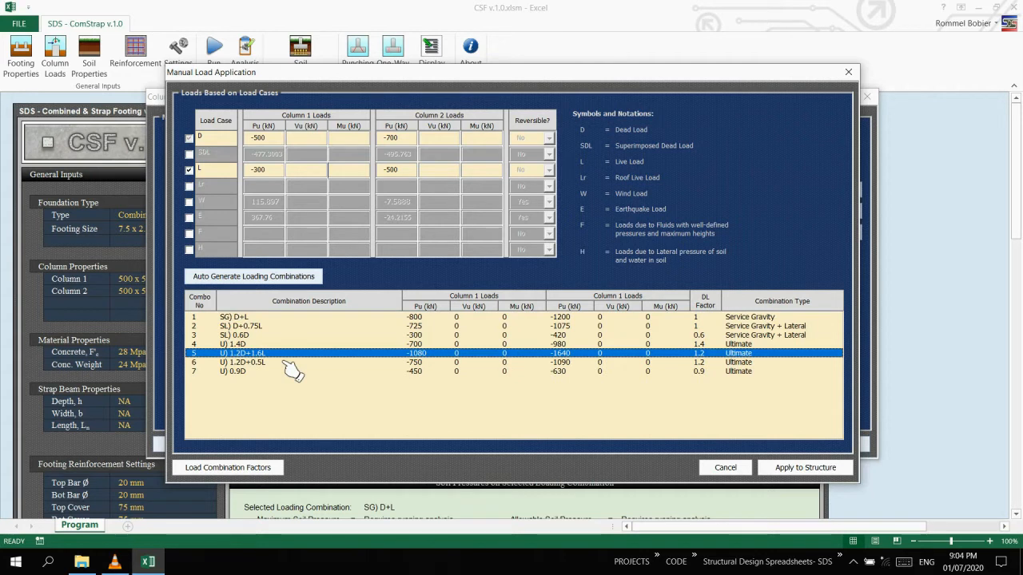
{"action": "left_click", "coordinate": [818, 477]}
{"action": "left_click", "coordinate": [487, 320]}
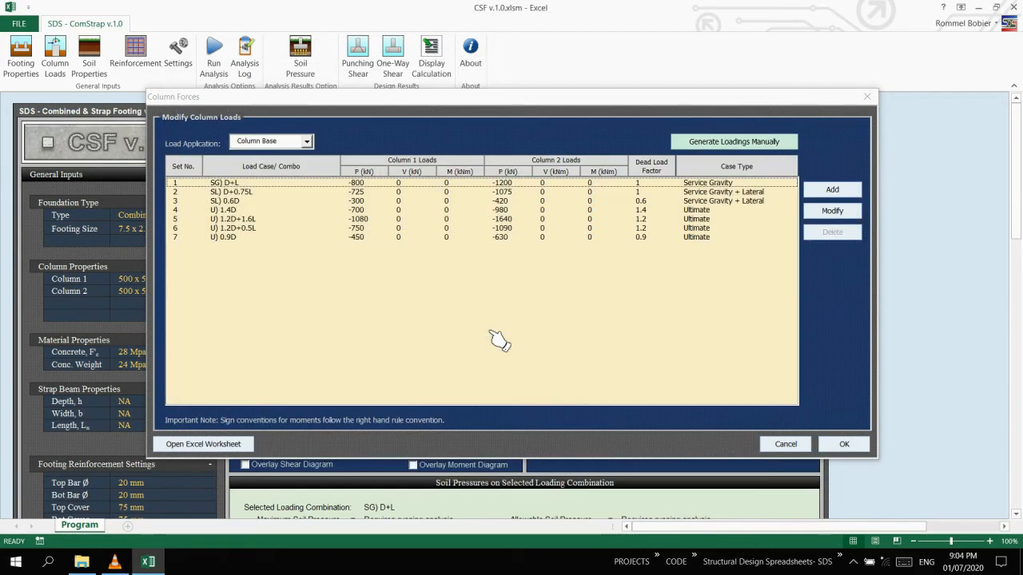
Delete the ultimate combinations 0.9D, 1.2D+0.5L and 1.4D from the column loads.
{"action": "left_click", "coordinate": [459, 238]}
{"action": "left_click", "coordinate": [342, 220]}
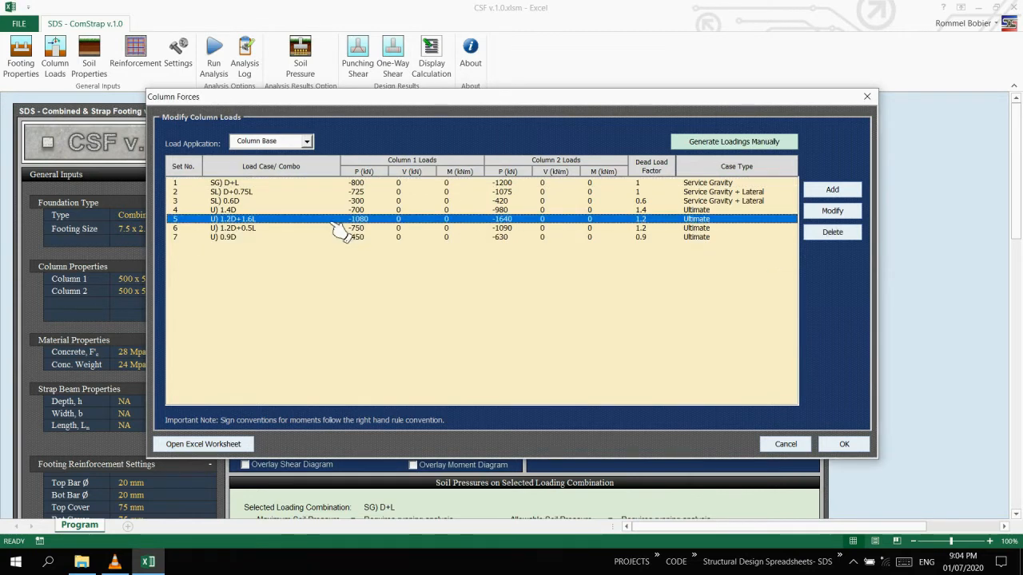
{"action": "left_click", "coordinate": [318, 184]}
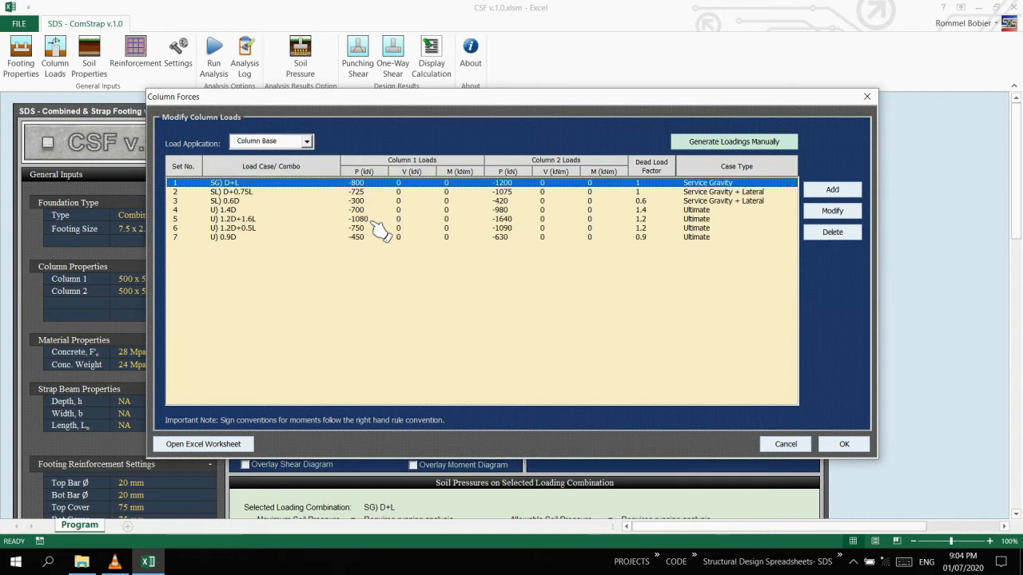
{"action": "left_click", "coordinate": [361, 238]}
{"action": "left_click", "coordinate": [831, 233]}
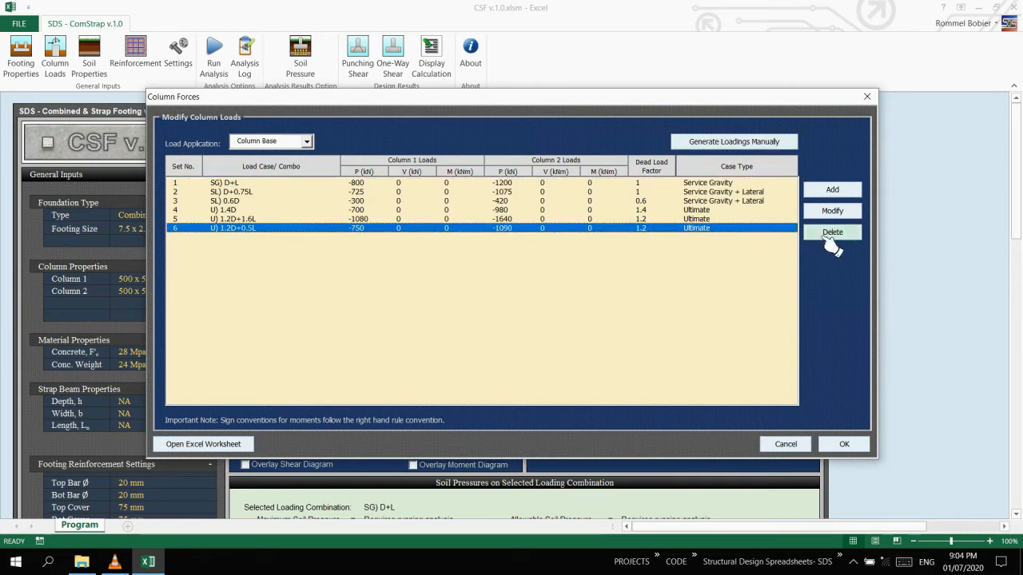
{"action": "left_click", "coordinate": [832, 233]}
{"action": "left_click", "coordinate": [300, 211]}
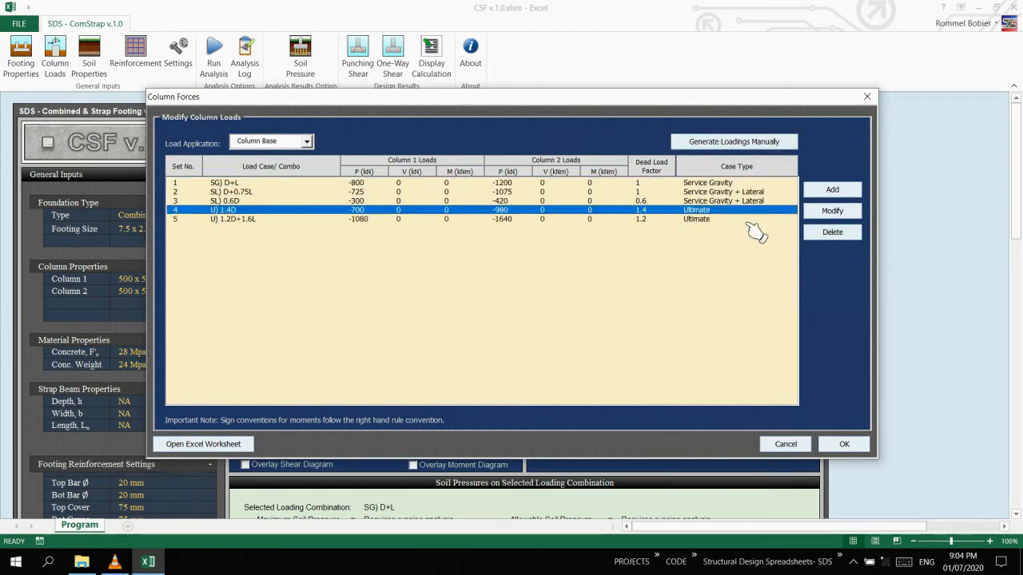
{"action": "left_click", "coordinate": [834, 233]}
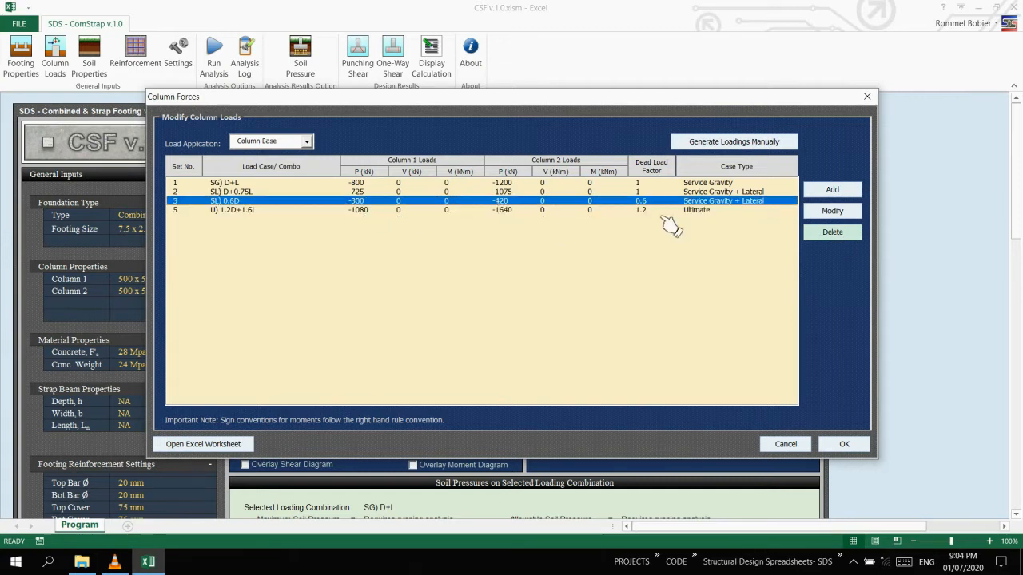
Delete the service combinations 0.6D and D+0.75L and save the modified column loads.
{"action": "left_click", "coordinate": [835, 234]}
{"action": "left_click", "coordinate": [360, 193]}
{"action": "left_click", "coordinate": [833, 233]}
{"action": "left_click", "coordinate": [747, 183]}
{"action": "left_click", "coordinate": [739, 193]}
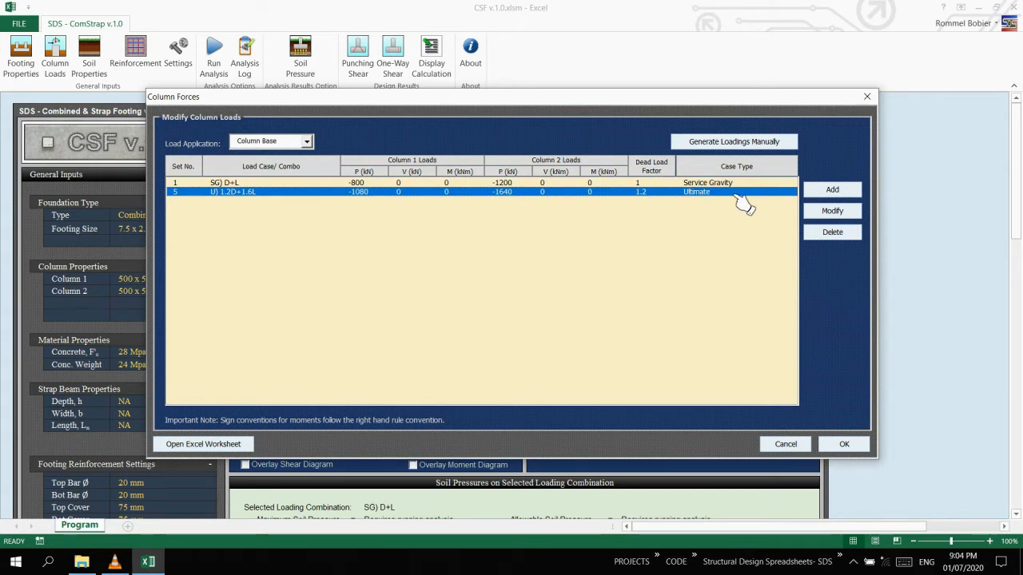
{"action": "left_click", "coordinate": [852, 454]}
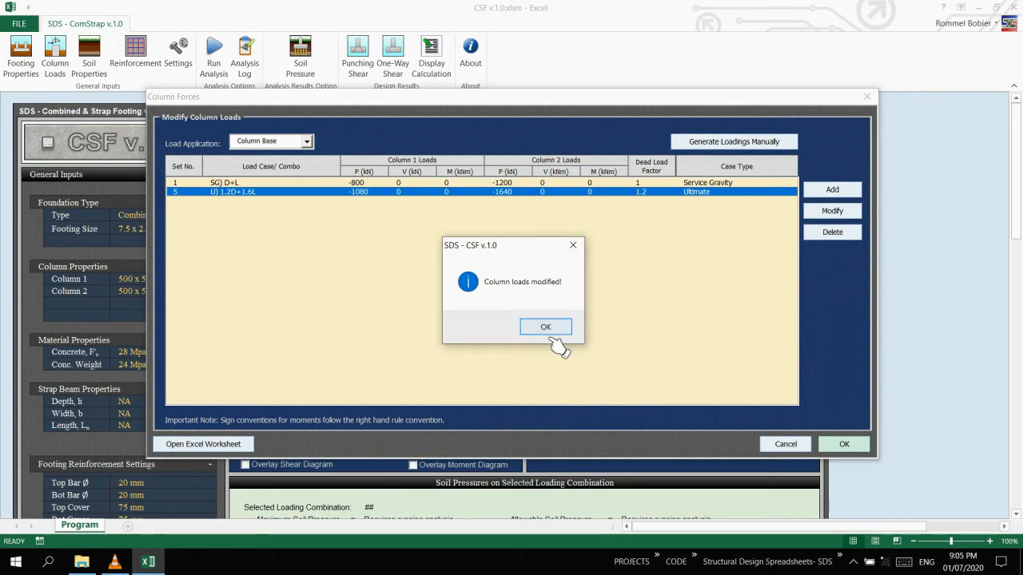
{"action": "left_click", "coordinate": [548, 329]}
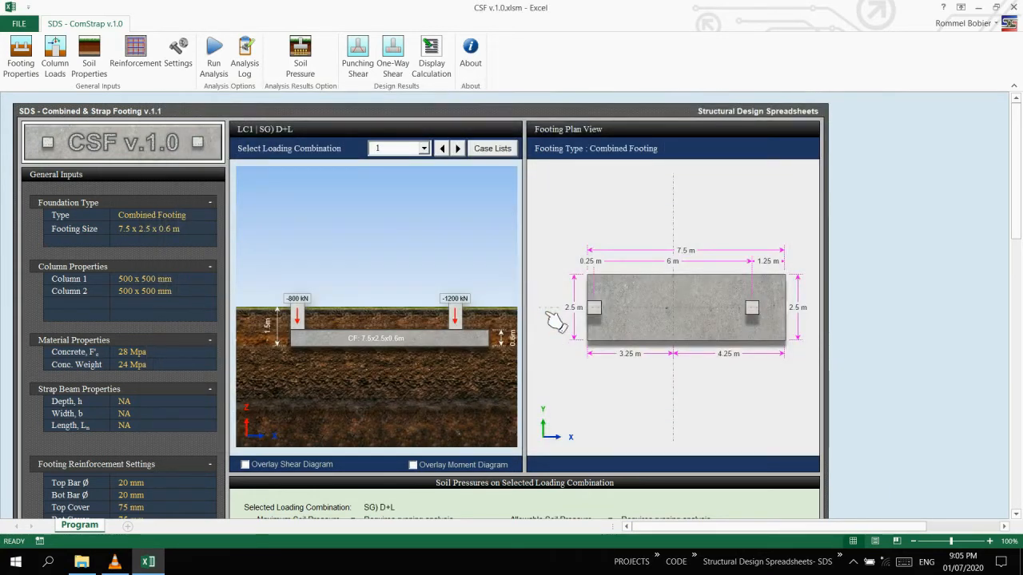
Display loading combination 2 on the footing elevation and return to combination 1.
{"action": "left_click", "coordinate": [425, 150]}
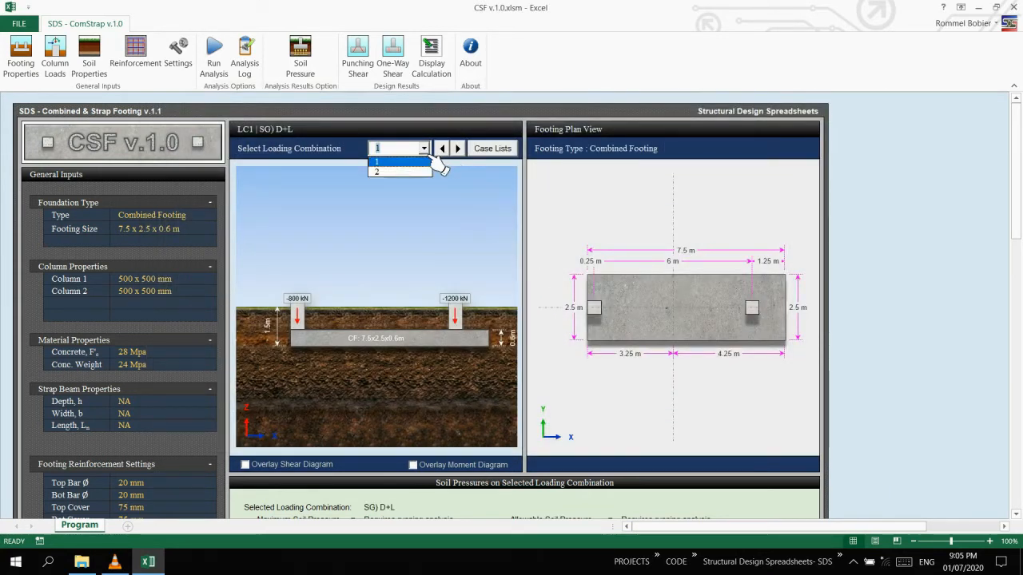
{"action": "left_click", "coordinate": [407, 173]}
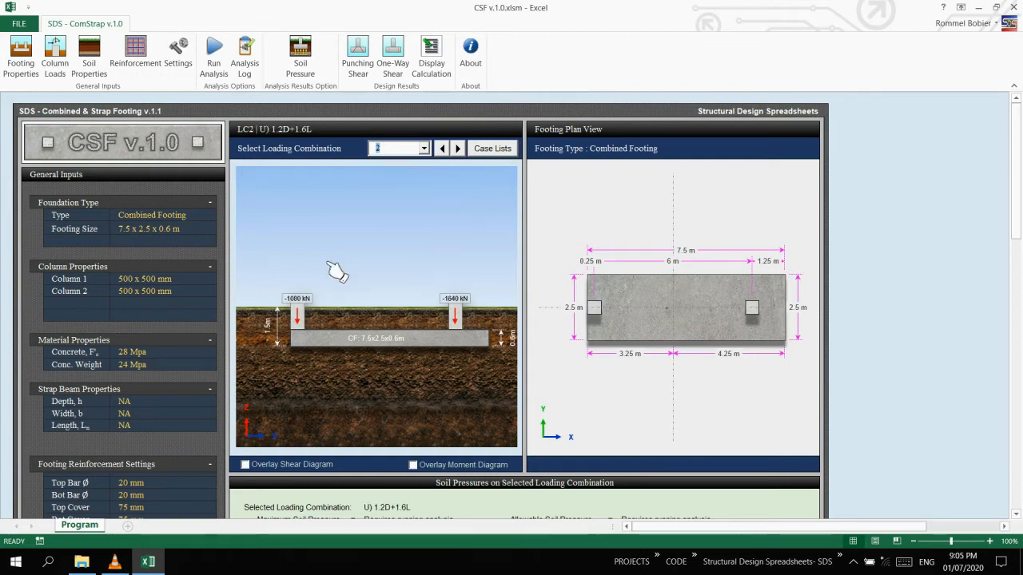
{"action": "left_click", "coordinate": [399, 148]}
{"action": "left_click", "coordinate": [406, 161]}
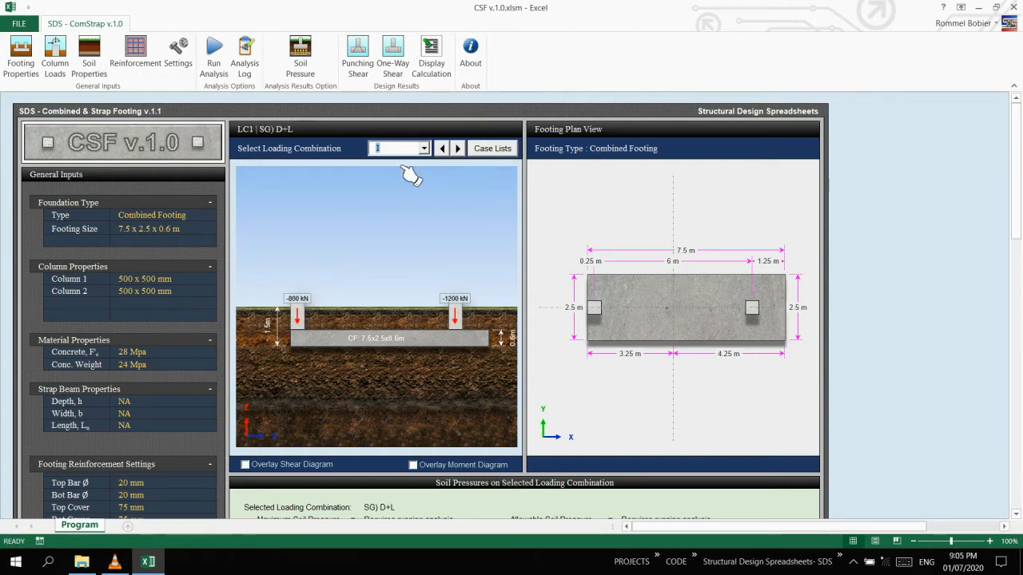
Switch the displayed load case to U) 1.2D+1.6L and back to SG) D+L from the case list, and close the list.
{"action": "left_click", "coordinate": [502, 150]}
{"action": "left_click", "coordinate": [439, 171]}
{"action": "left_click", "coordinate": [449, 163]}
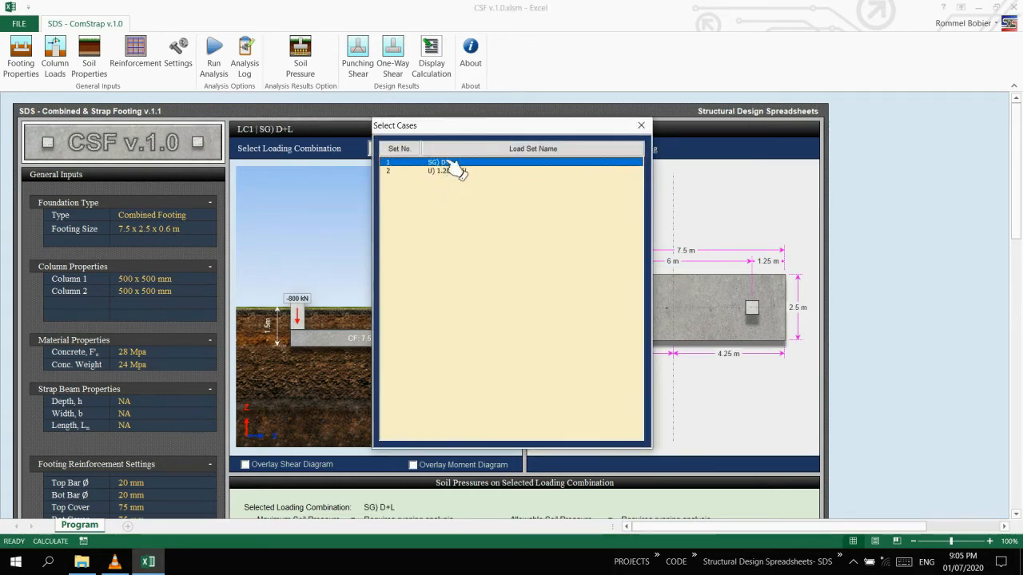
{"action": "left_click", "coordinate": [642, 127]}
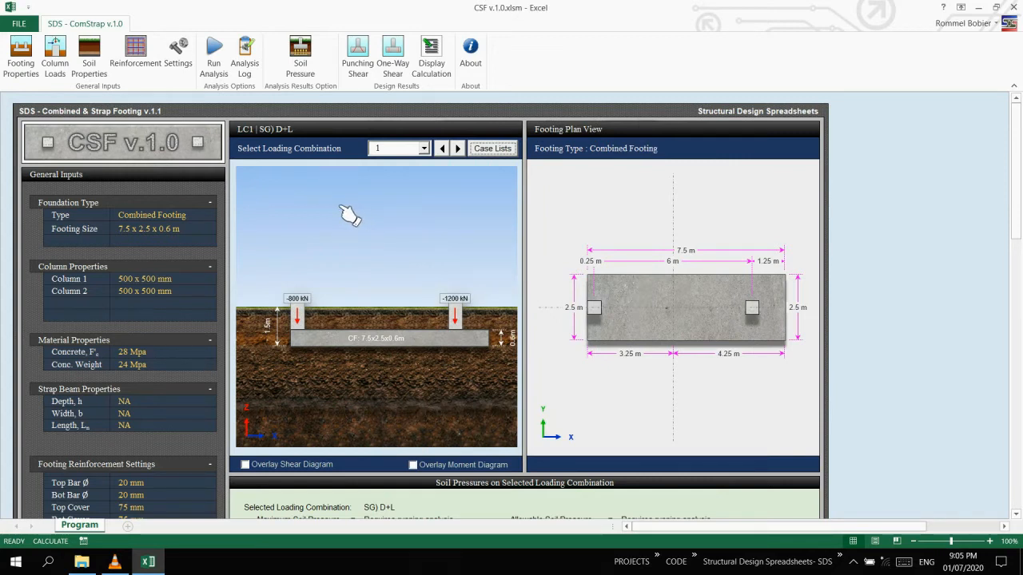
Set the soil bearing capacity to 150 kPa in the soil properties.
{"action": "left_click", "coordinate": [89, 57]}
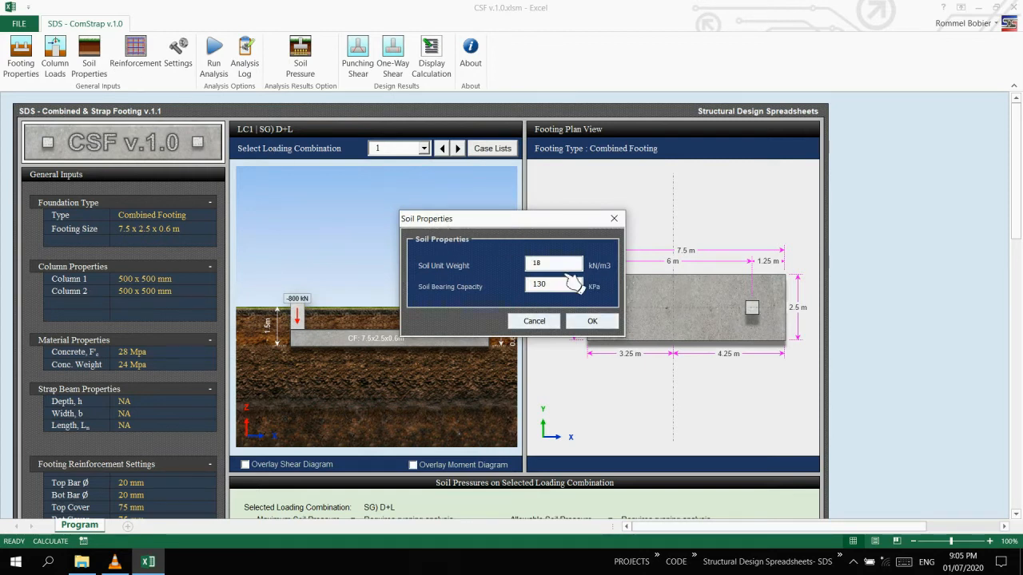
{"action": "double_click", "coordinate": [569, 284]}
{"action": "type", "text": "1"}
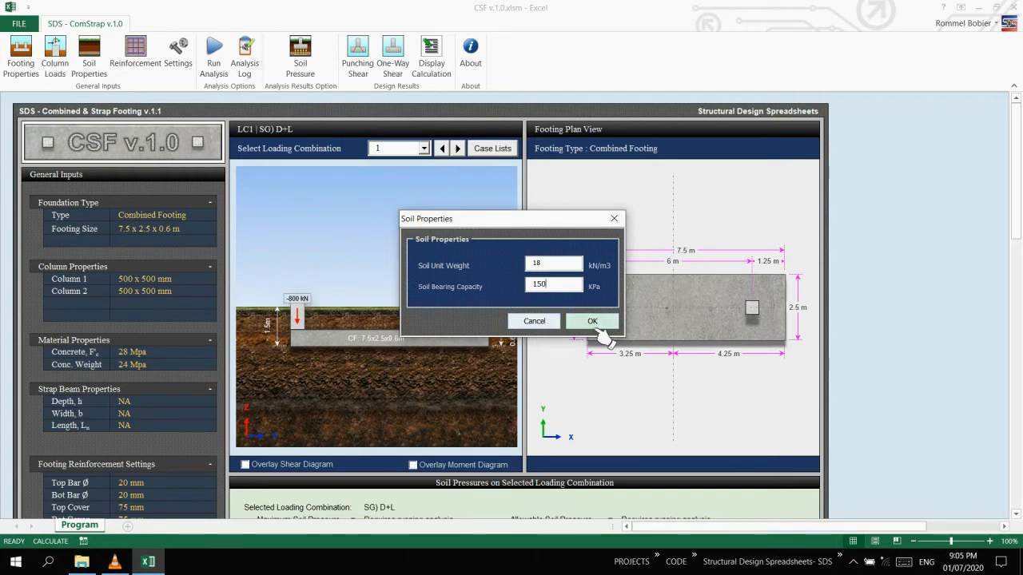
{"action": "left_click", "coordinate": [595, 328]}
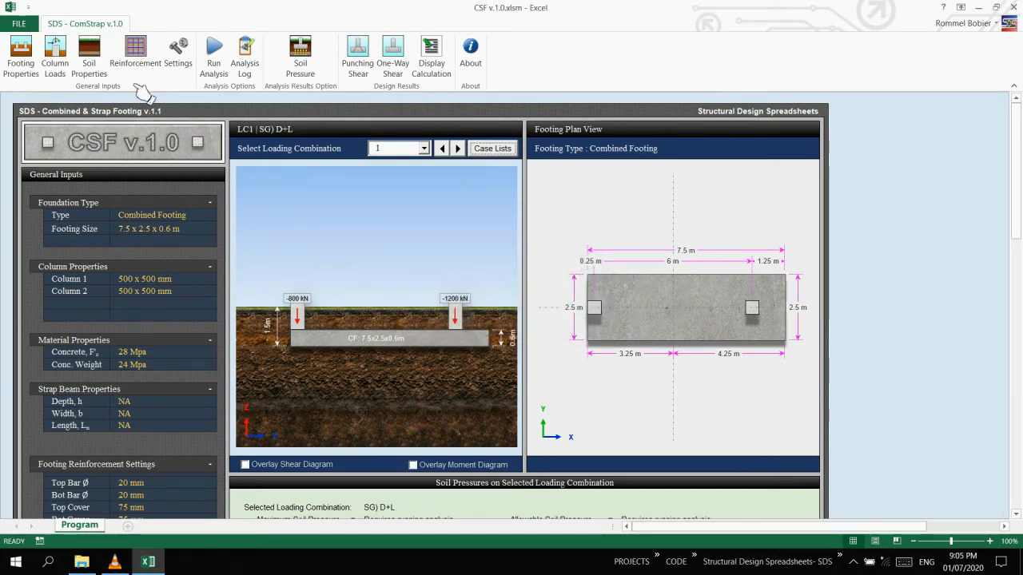
Set the yield strength of the footing's top and bottom reinforcement to 415 and apply the reinforcement settings.
{"action": "left_click", "coordinate": [138, 49]}
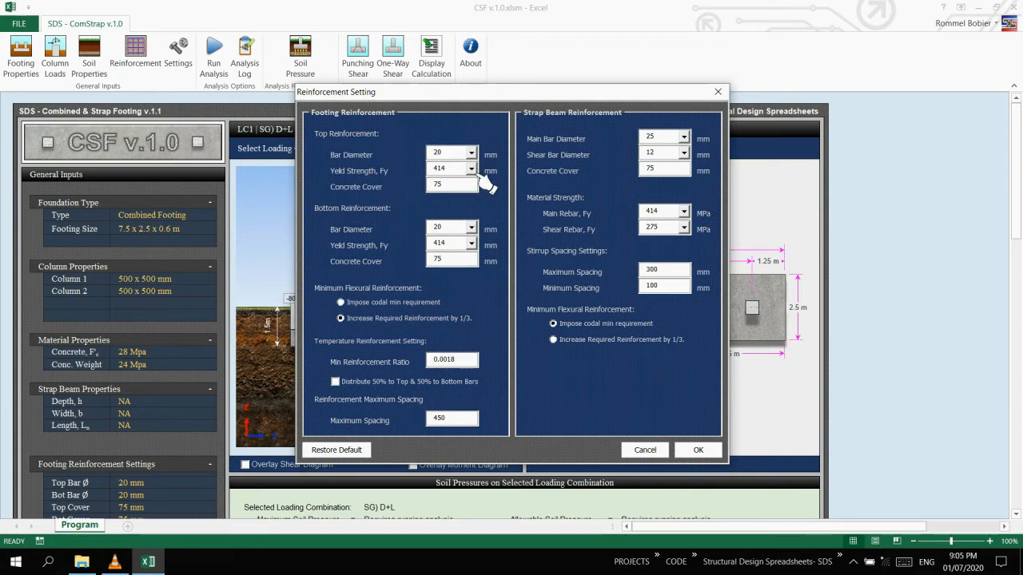
{"action": "key", "text": "Tab"}
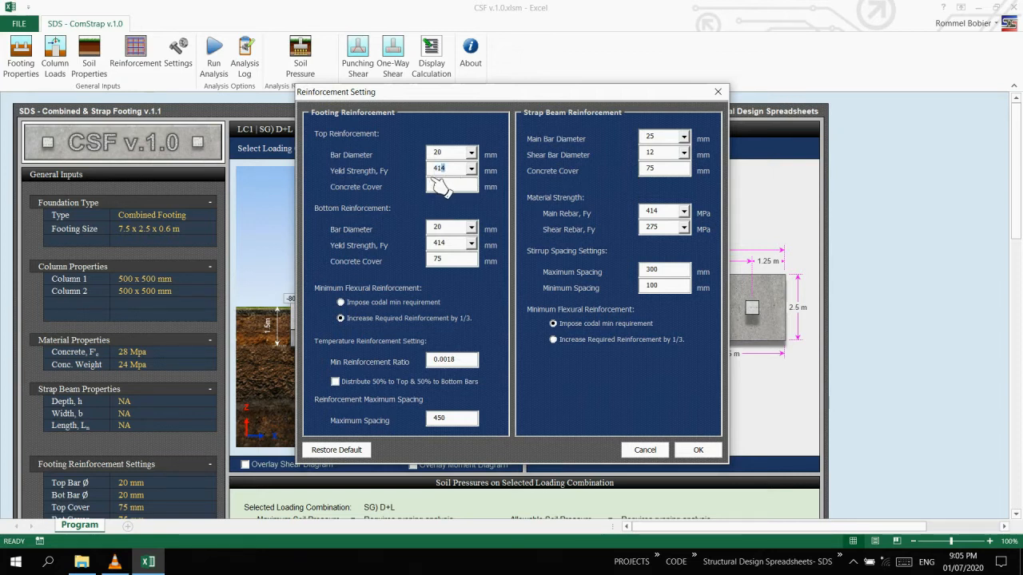
{"action": "type", "text": "5"}
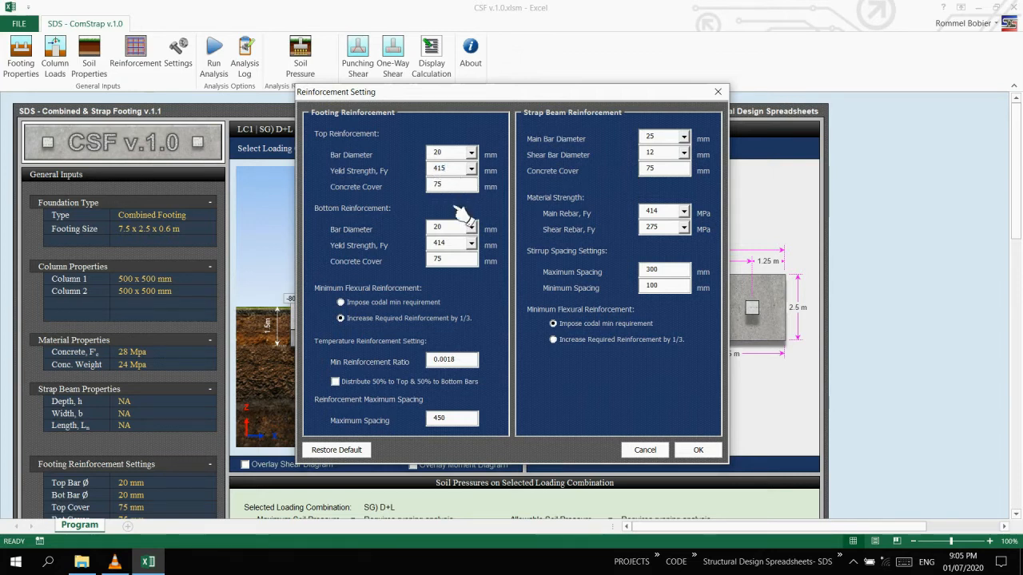
{"action": "key", "text": "Tab"}
{"action": "key", "text": "Tab"}
{"action": "type", "text": "415"}
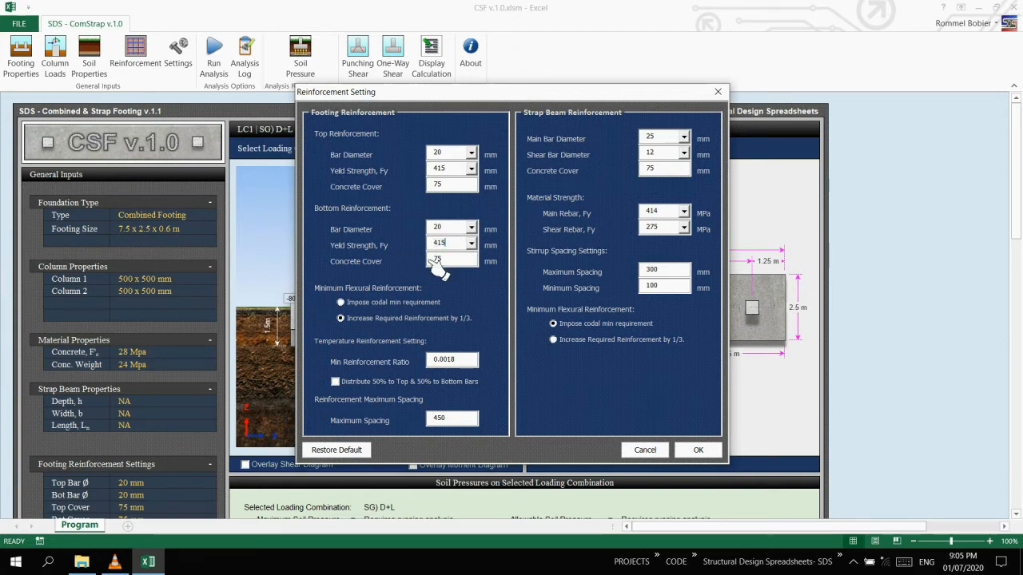
{"action": "left_click", "coordinate": [474, 187]}
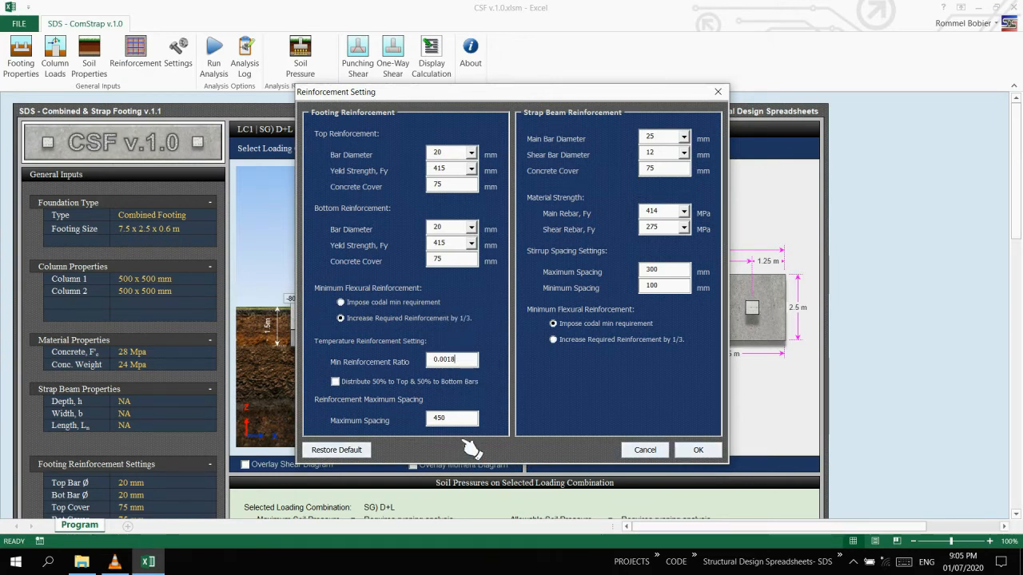
{"action": "left_click", "coordinate": [698, 451]}
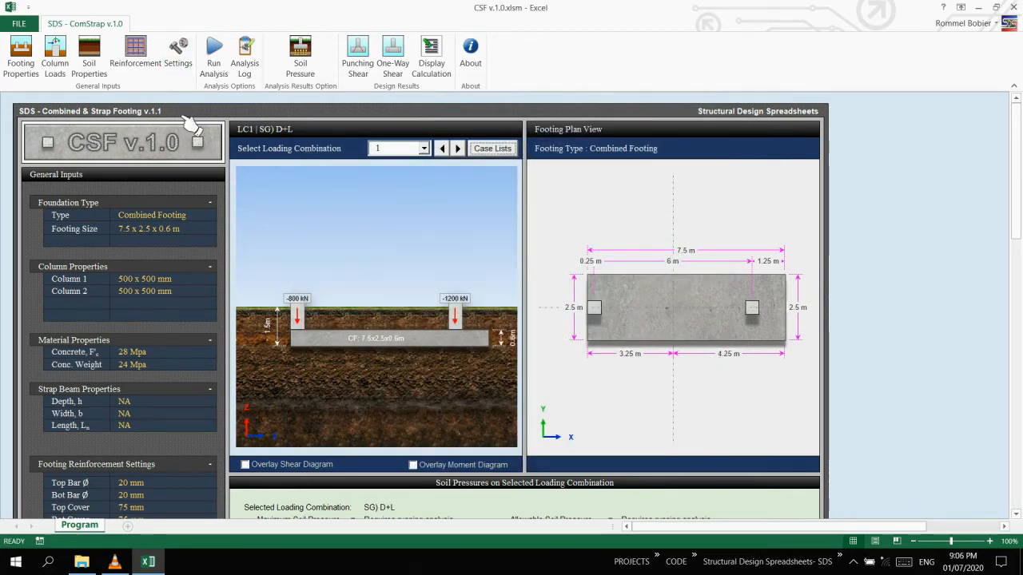
Run the footing analysis, review the listed design warnings and close them.
{"action": "left_click", "coordinate": [226, 77]}
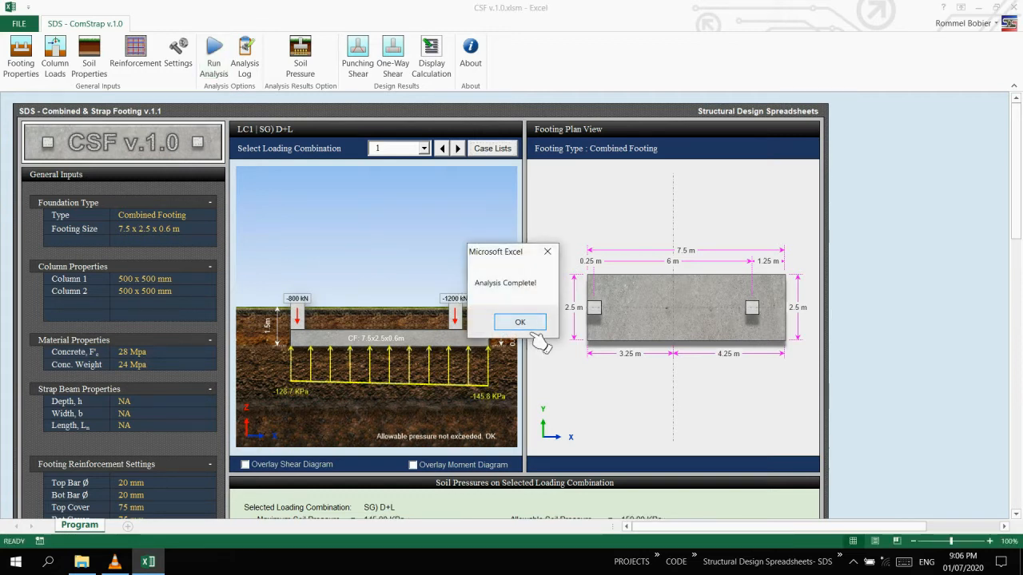
{"action": "left_click", "coordinate": [520, 323]}
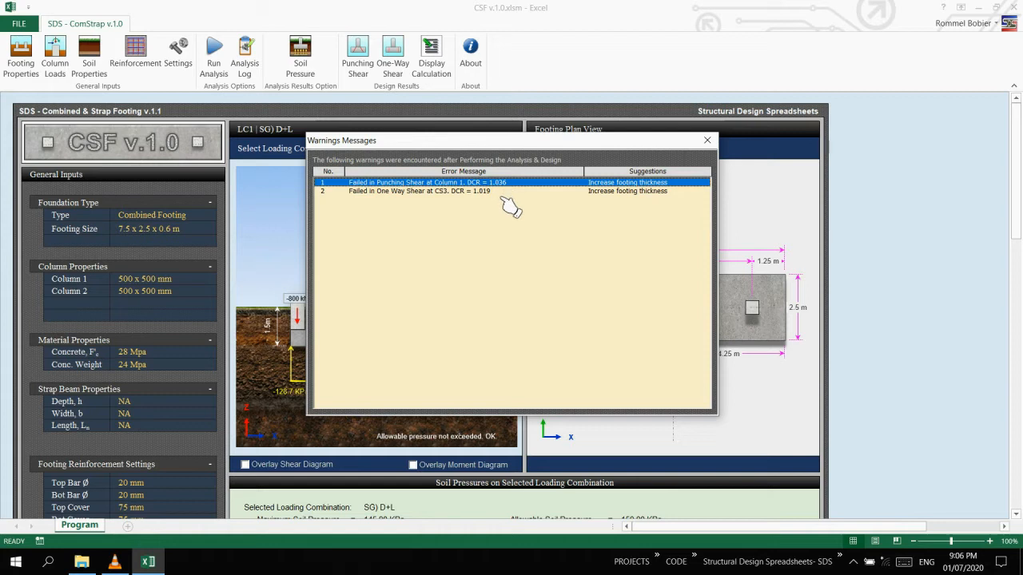
{"action": "left_click", "coordinate": [505, 194]}
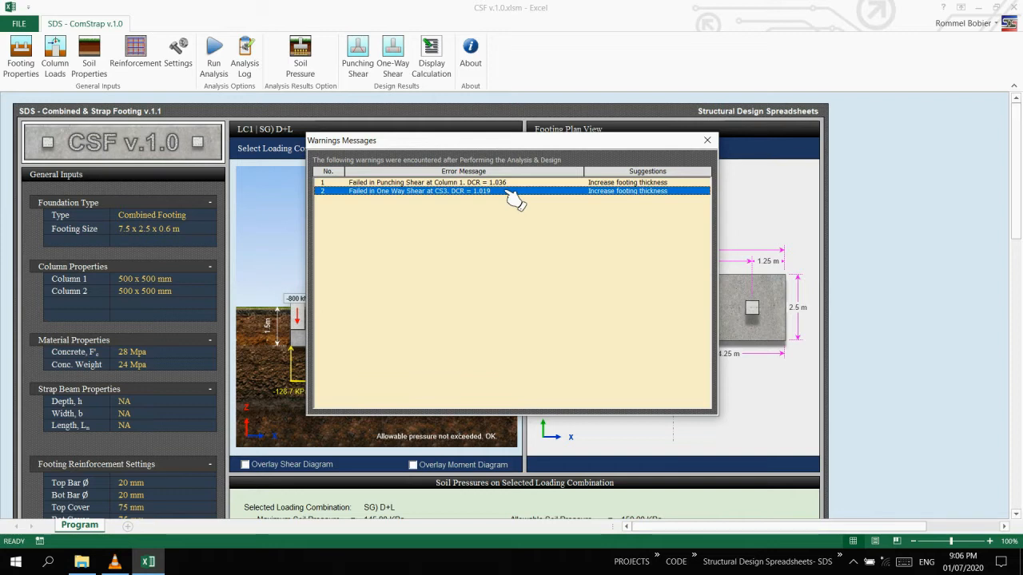
{"action": "left_click", "coordinate": [707, 140]}
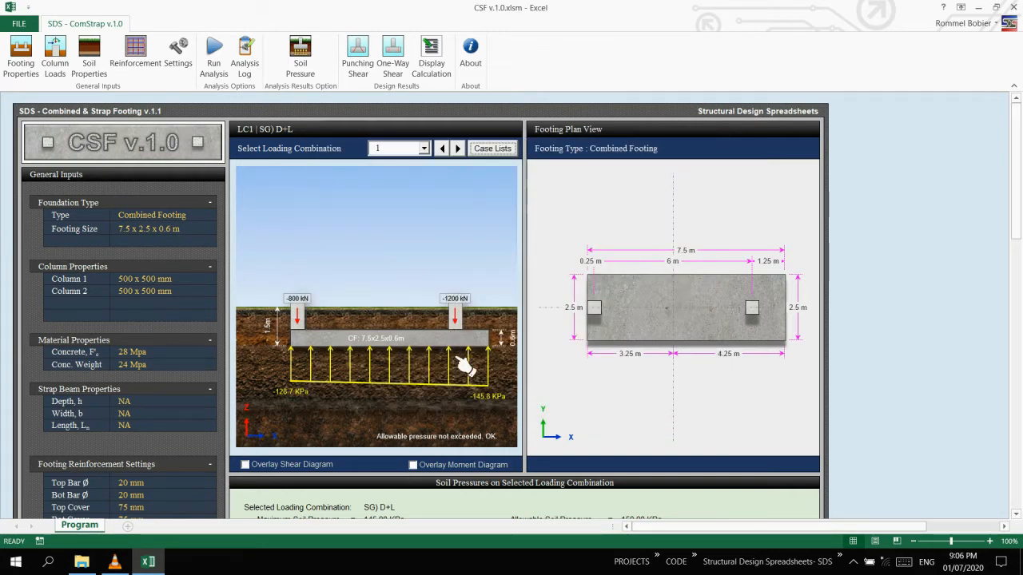
View the soil pressure for loading combination 2 on the footing elevation and return to combination 1.
{"action": "left_click", "coordinate": [424, 148]}
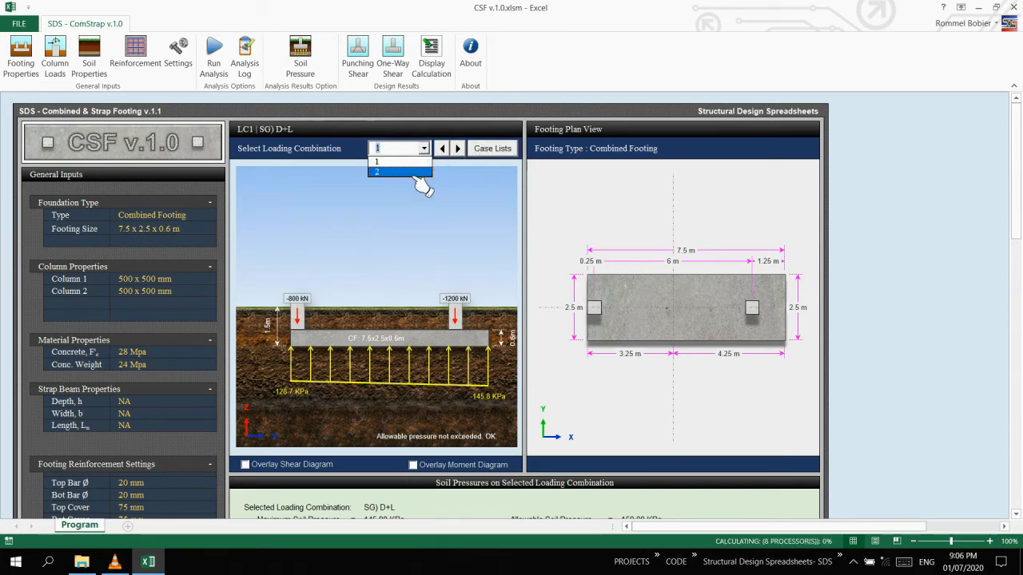
{"action": "left_click", "coordinate": [416, 172]}
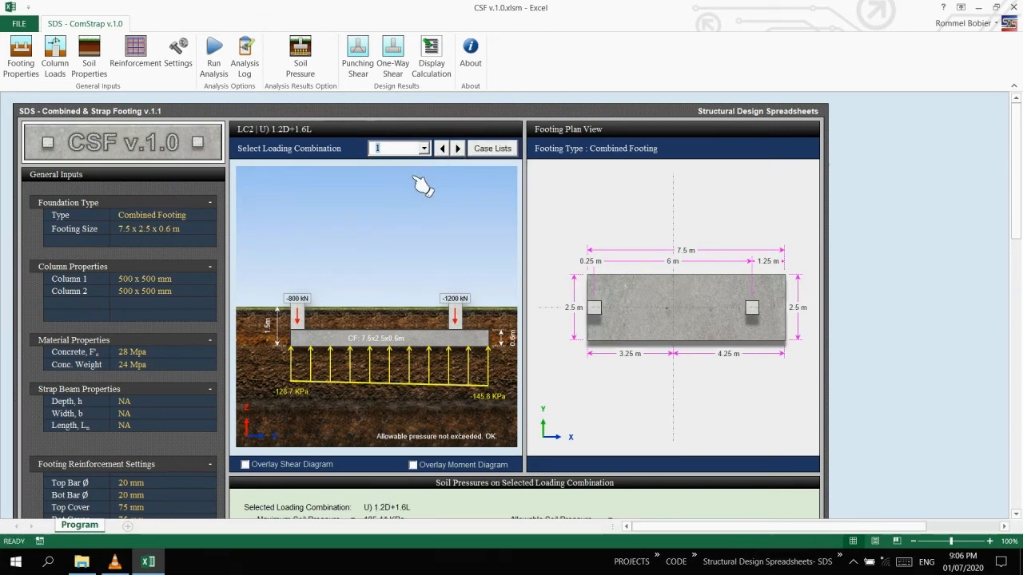
{"action": "left_click", "coordinate": [458, 149]}
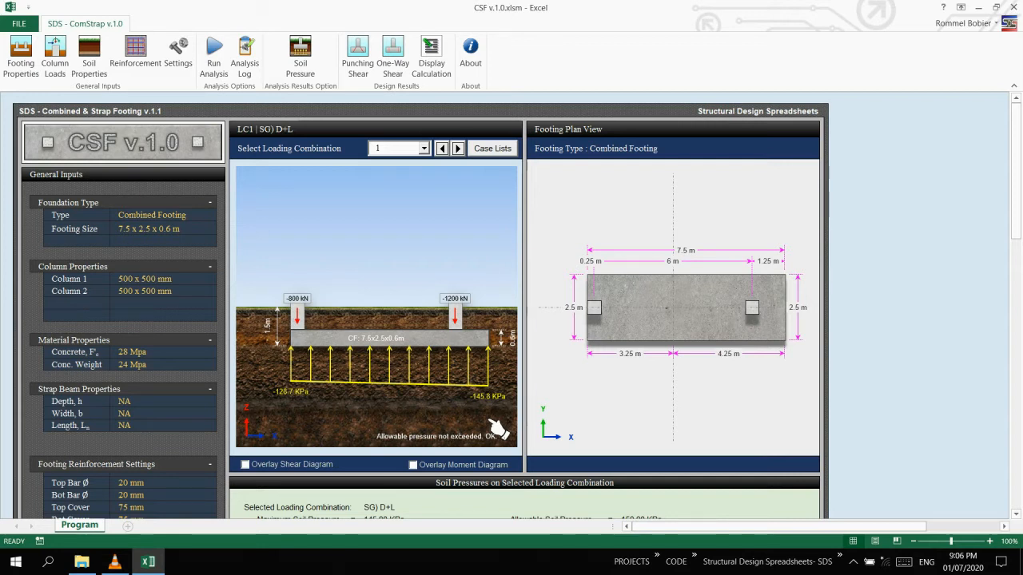
Set the footing thickness to 0.65 m and the edge distance beyond column 2 to 1.4 m, accepting deletion of the analysis results.
{"action": "left_click", "coordinate": [21, 54]}
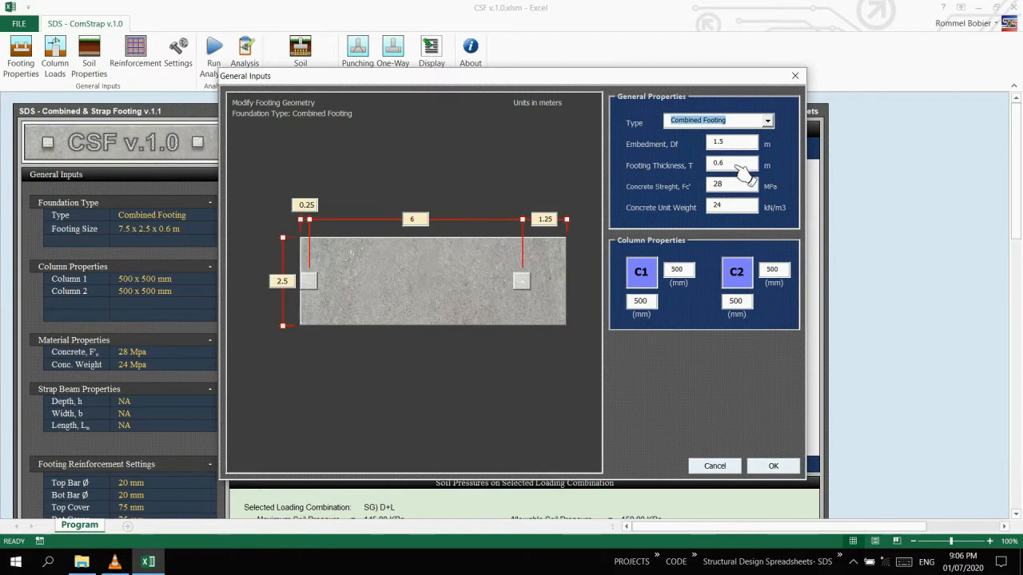
{"action": "left_click", "coordinate": [727, 166]}
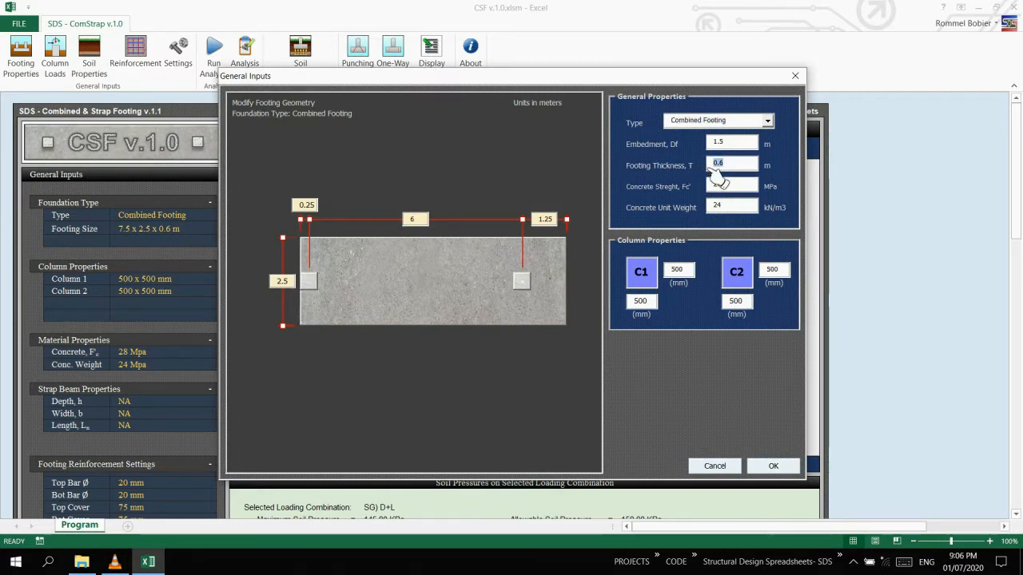
{"action": "type", "text": "0.65"}
{"action": "left_click", "coordinate": [555, 223]}
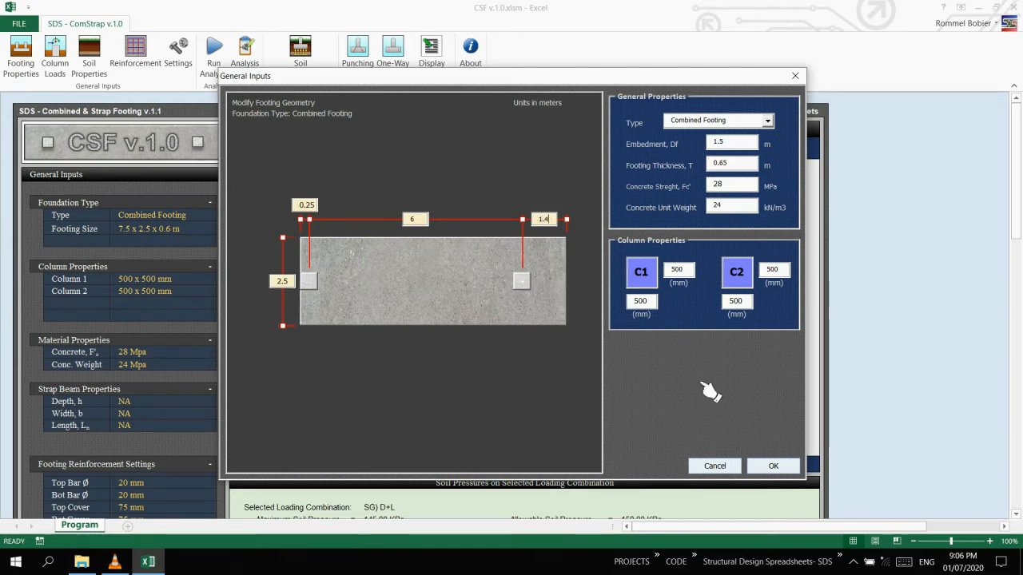
{"action": "left_click", "coordinate": [787, 470]}
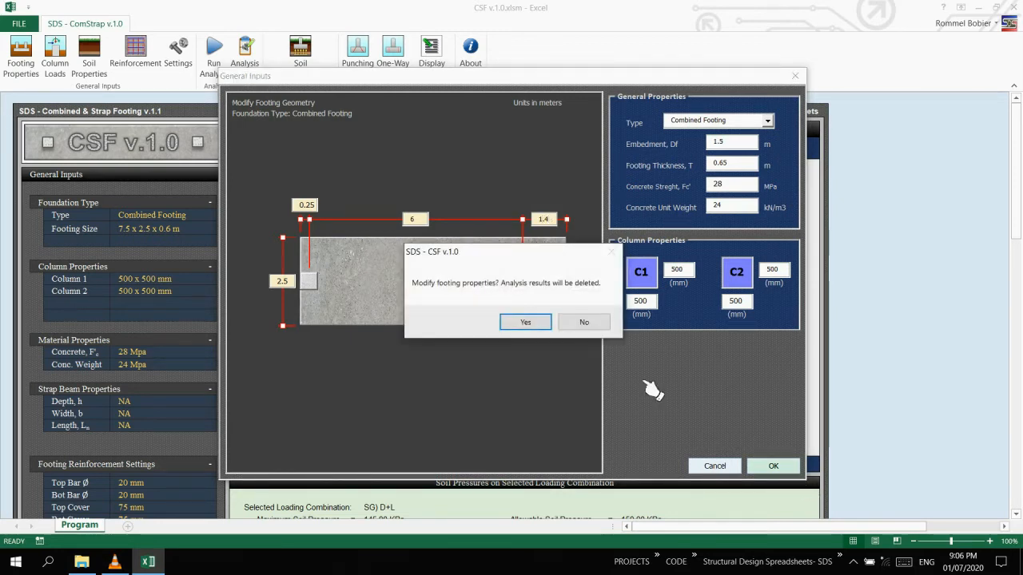
{"action": "left_click", "coordinate": [525, 322]}
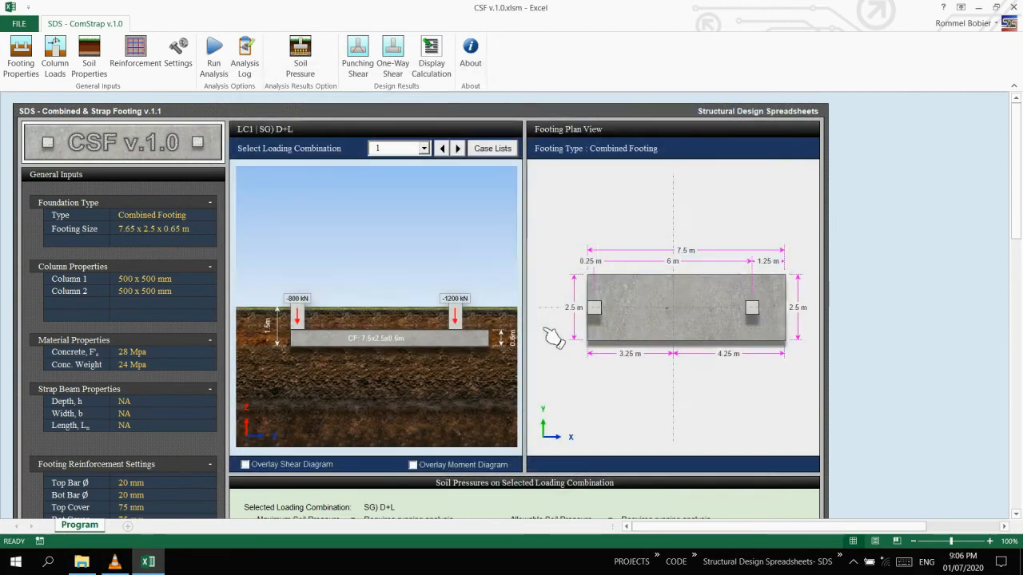
Rerun the analysis for the modified footing and display the soil pressure for loading combination 1.
{"action": "left_click", "coordinate": [213, 53]}
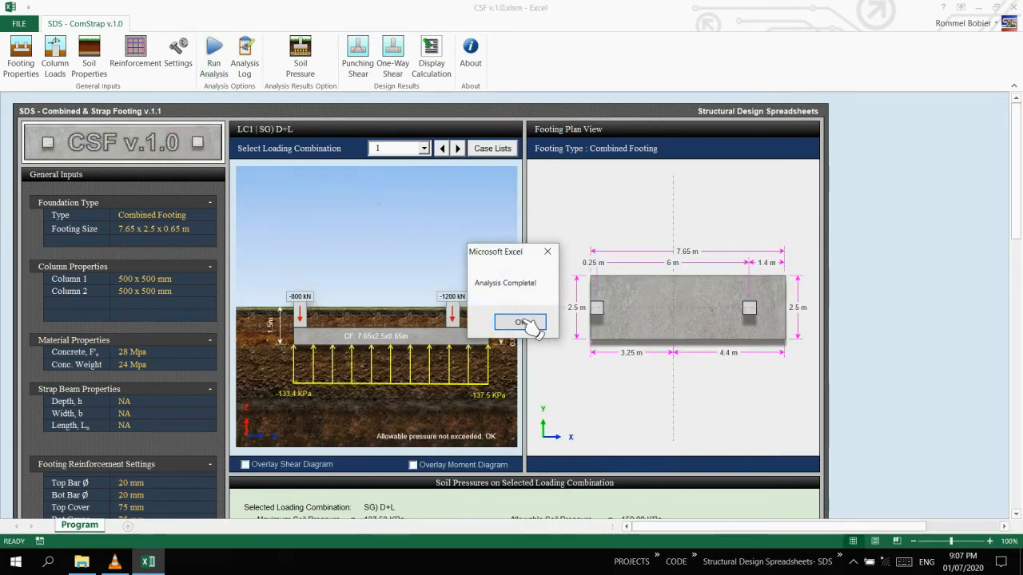
{"action": "left_click", "coordinate": [521, 323]}
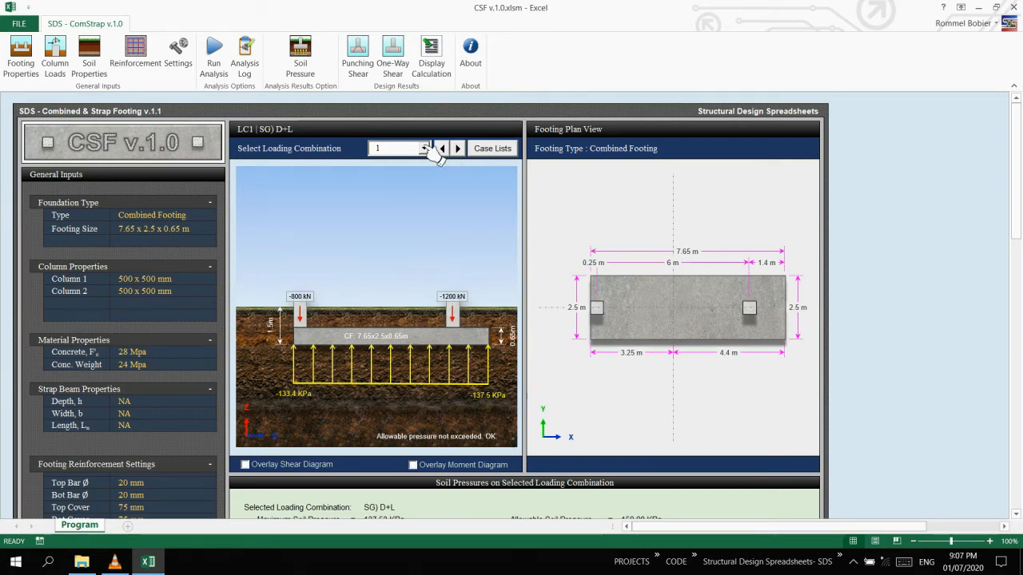
{"action": "left_click", "coordinate": [458, 149]}
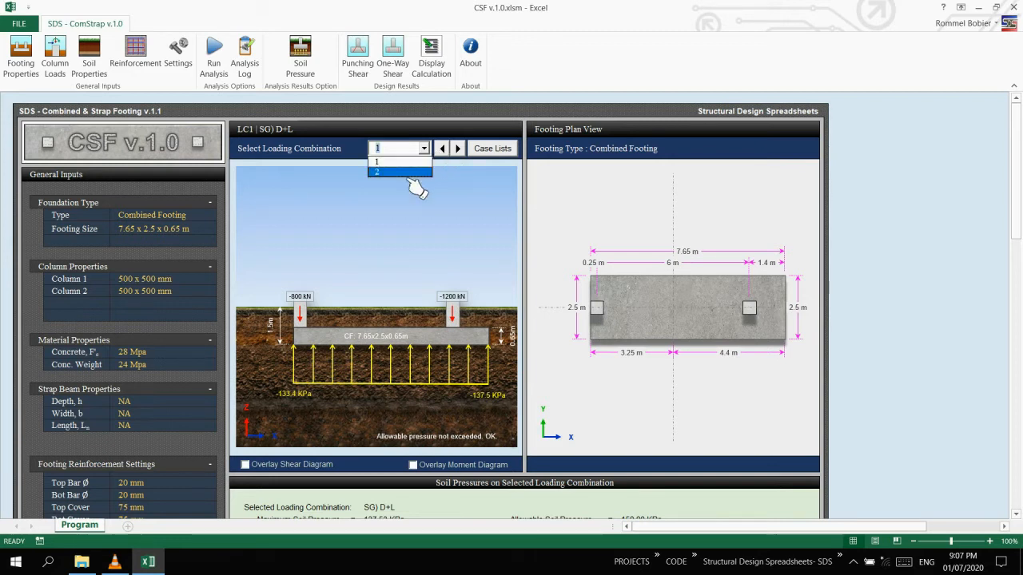
{"action": "left_click", "coordinate": [422, 150]}
{"action": "left_click", "coordinate": [415, 162]}
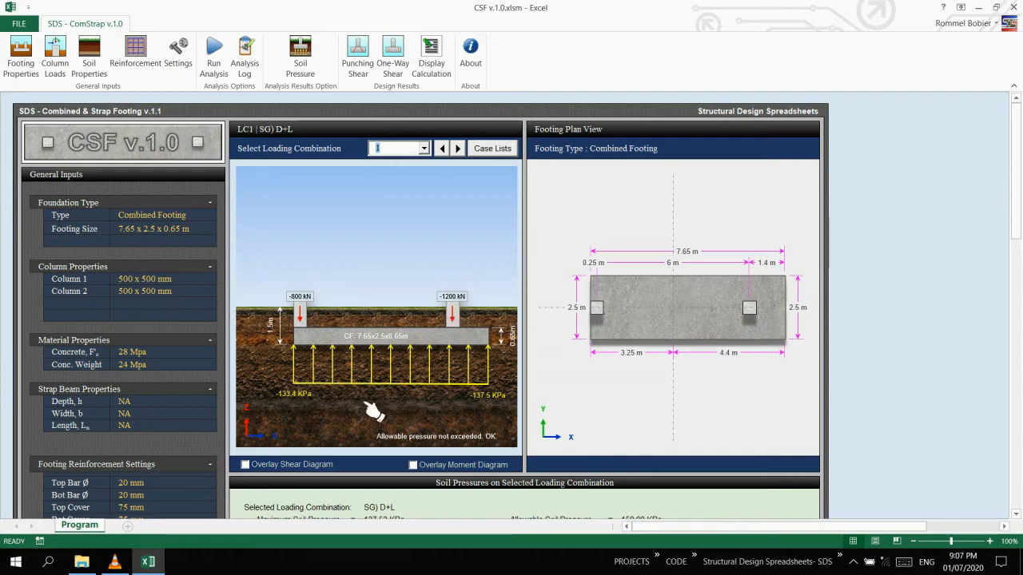
Overlay the shear diagram on the footing elevation and switch to loading combination 2, U) 1.2D+1.6L.
{"action": "left_click", "coordinate": [263, 467]}
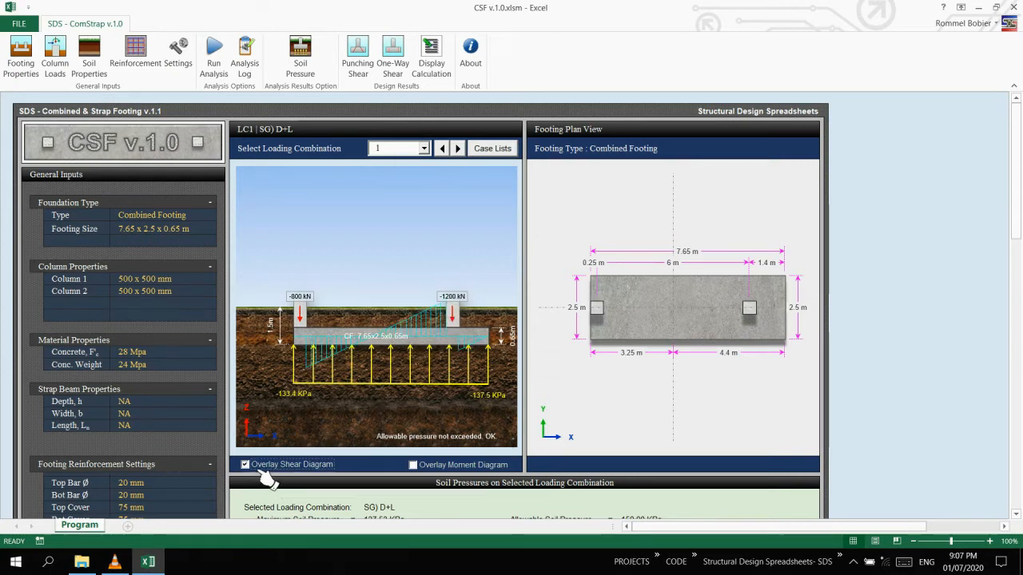
{"action": "left_click", "coordinate": [471, 156]}
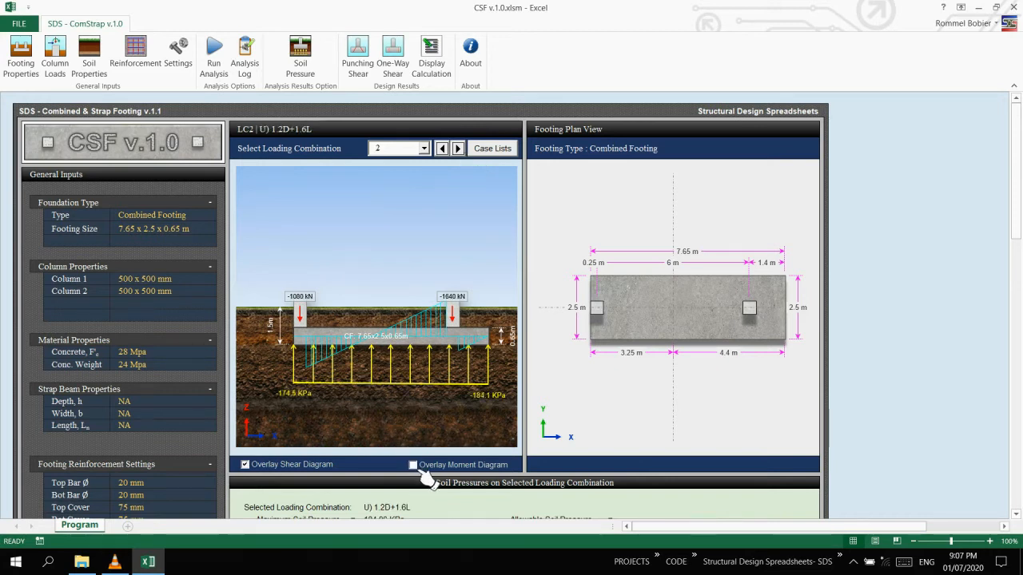
Compare both load cases from the case list with the moment diagram overlaid, ending on U) 1.2D+1.6L, and turn off the overlay.
{"action": "left_click", "coordinate": [497, 153]}
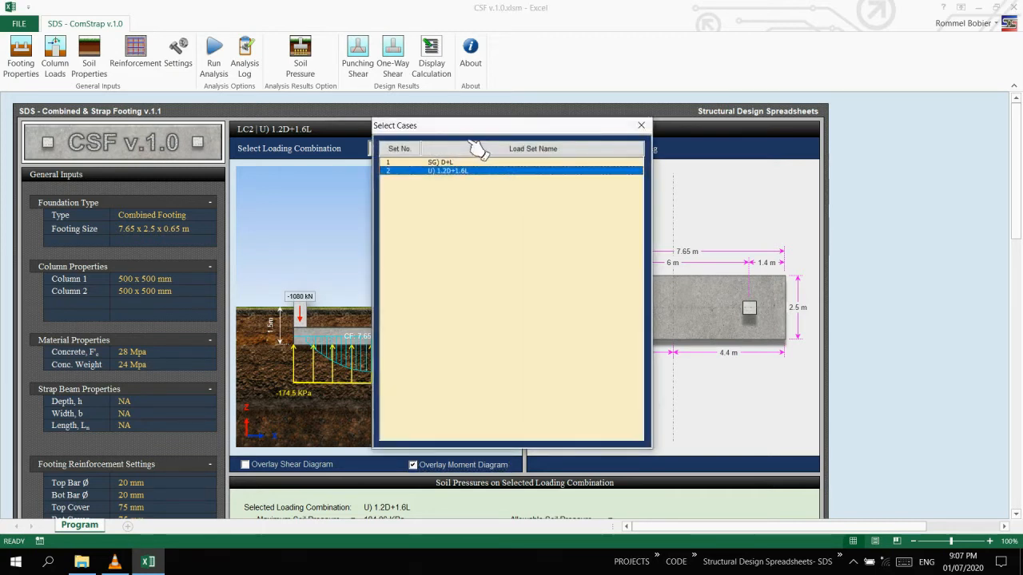
{"action": "left_click", "coordinate": [660, 154]}
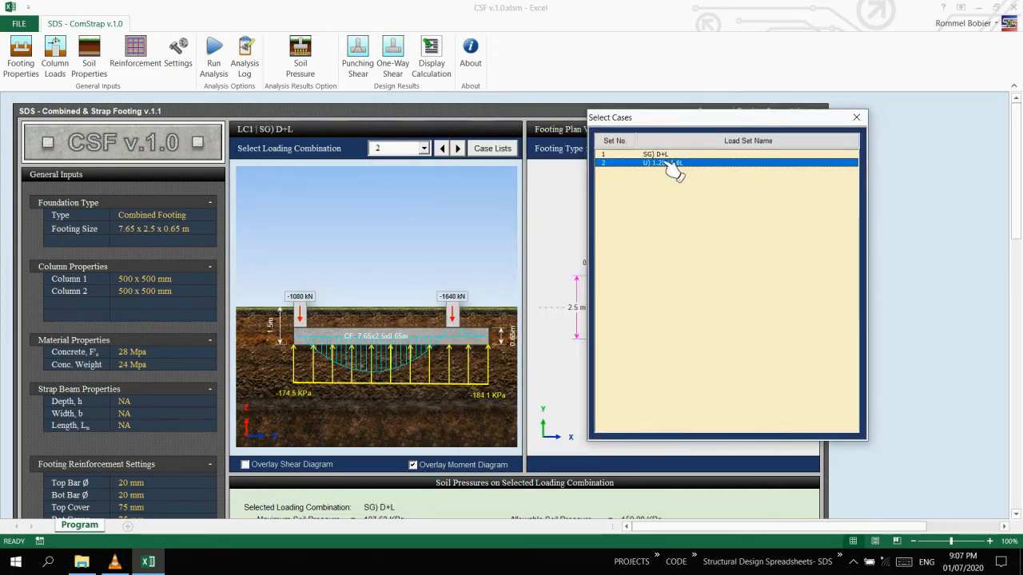
{"action": "left_click", "coordinate": [670, 163]}
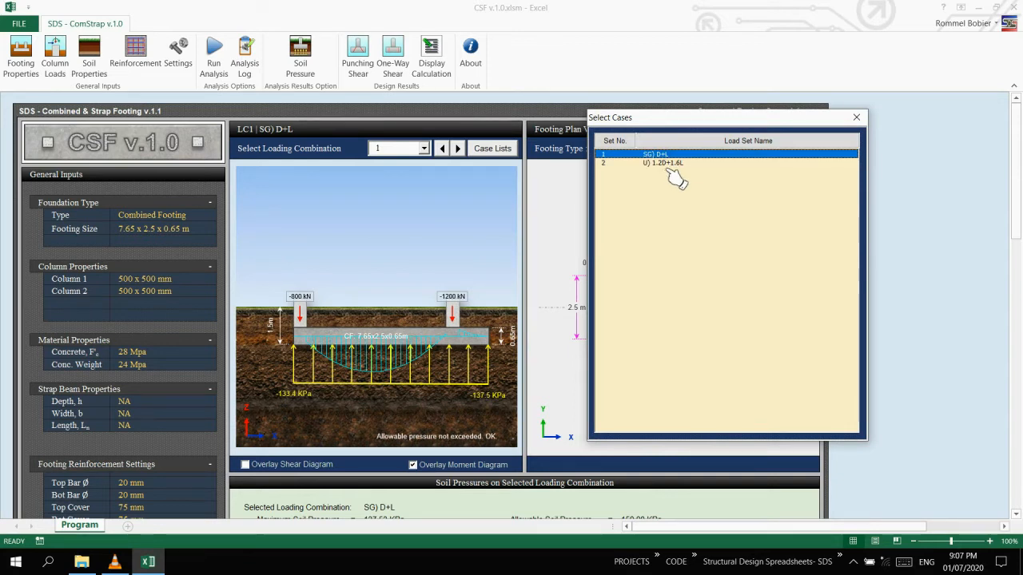
{"action": "left_click", "coordinate": [670, 165]}
{"action": "left_click", "coordinate": [855, 119]}
{"action": "left_click", "coordinate": [431, 466]}
Examine the soil pressures and the shear and moment diagrams for combination U) 1.2D+1.6L.
{"action": "scroll", "coordinate": [439, 335], "scroll_direction": "down", "scroll_amount": 3}
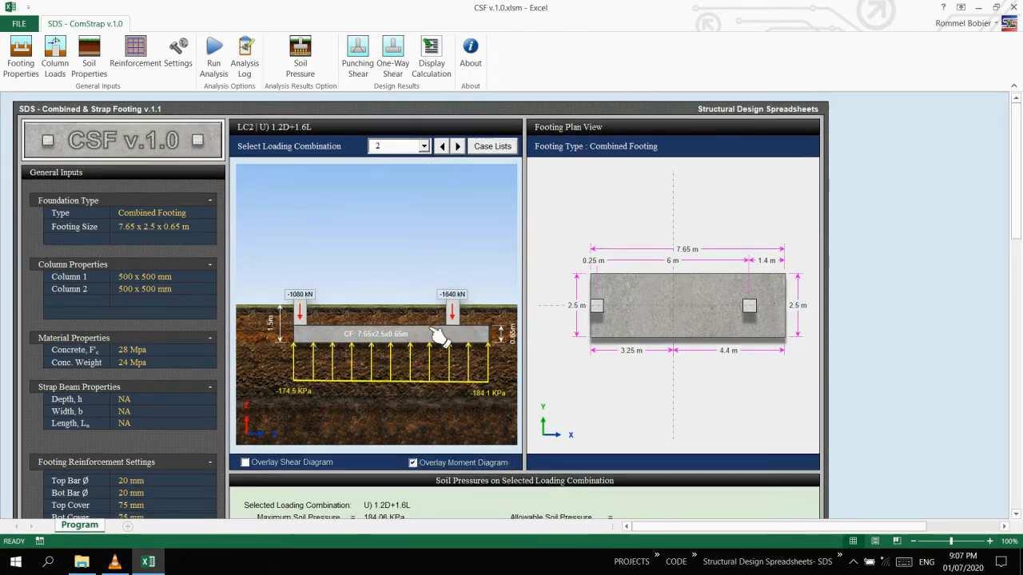
{"action": "left_click", "coordinate": [438, 336]}
{"action": "left_click", "coordinate": [438, 336]}
{"action": "scroll", "coordinate": [440, 338], "scroll_direction": "down", "scroll_amount": 3}
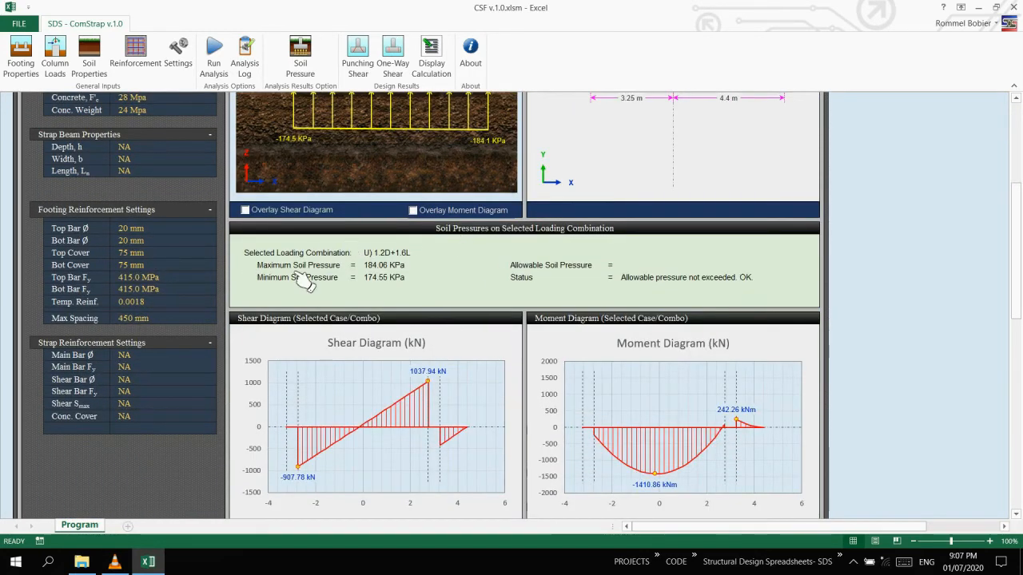
{"action": "scroll", "coordinate": [463, 351], "scroll_direction": "down", "scroll_amount": 2}
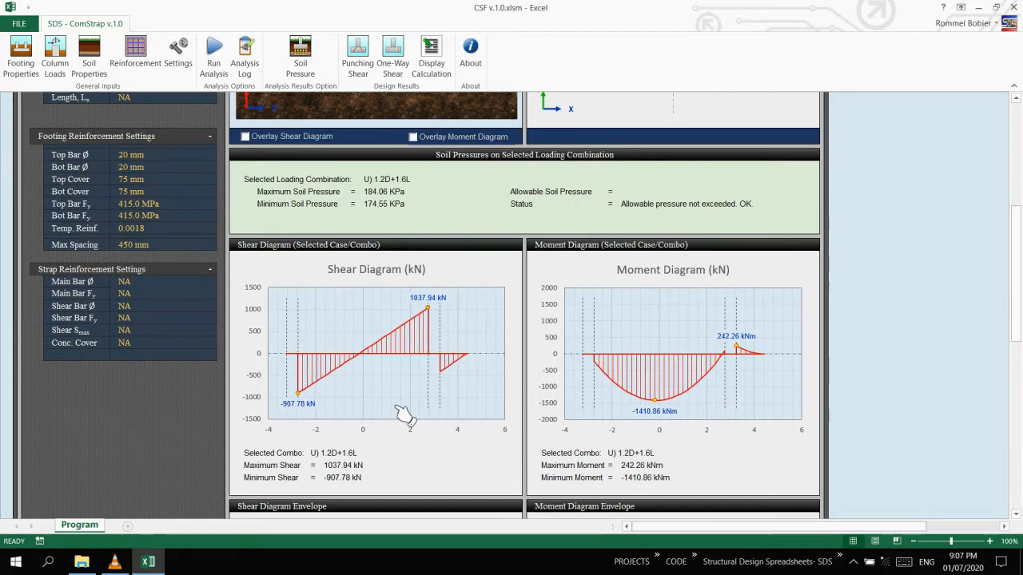
Examine the shear and moment diagram envelopes and their governing load combinations.
{"action": "scroll", "coordinate": [404, 414], "scroll_direction": "down", "scroll_amount": 1}
{"action": "scroll", "coordinate": [404, 414], "scroll_direction": "down", "scroll_amount": 3}
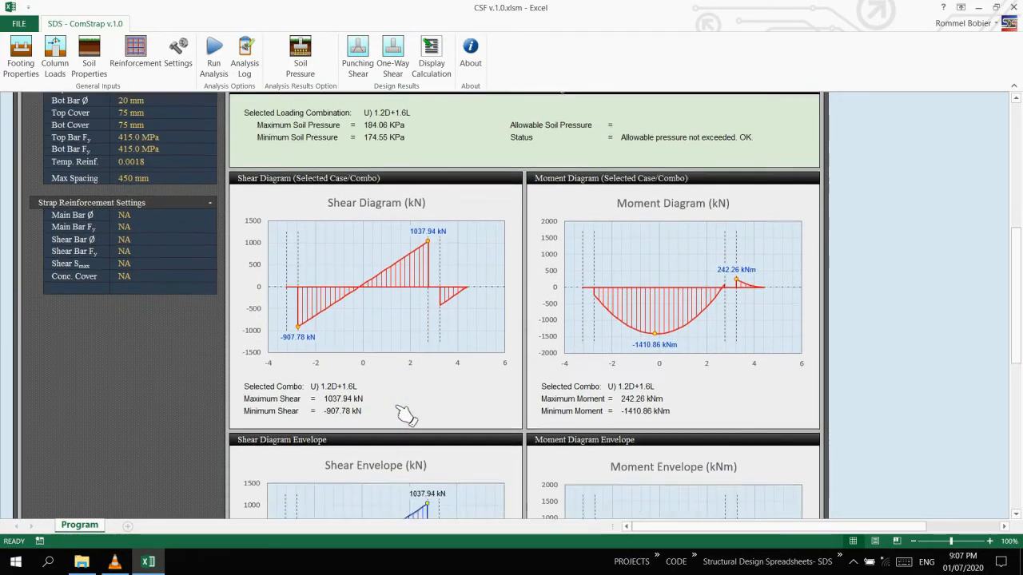
{"action": "scroll", "coordinate": [404, 414], "scroll_direction": "down", "scroll_amount": 5}
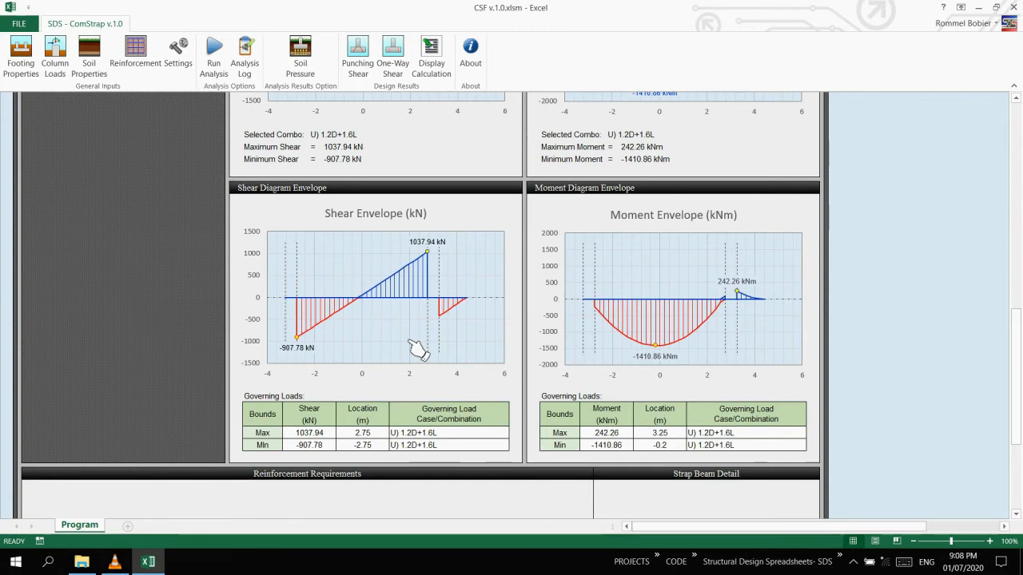
Review the soil pressure summary for the SG) D+L and U) 1.2D+1.6L combinations, then close it.
{"action": "scroll", "coordinate": [417, 348], "scroll_direction": "up", "scroll_amount": 12}
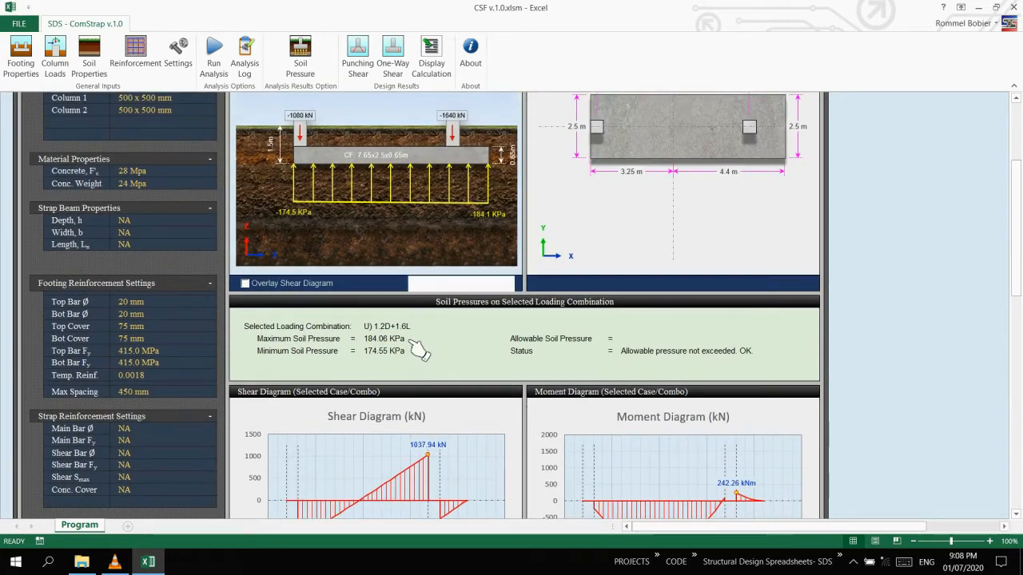
{"action": "scroll", "coordinate": [417, 349], "scroll_direction": "up", "scroll_amount": 5}
{"action": "left_click", "coordinate": [315, 75]}
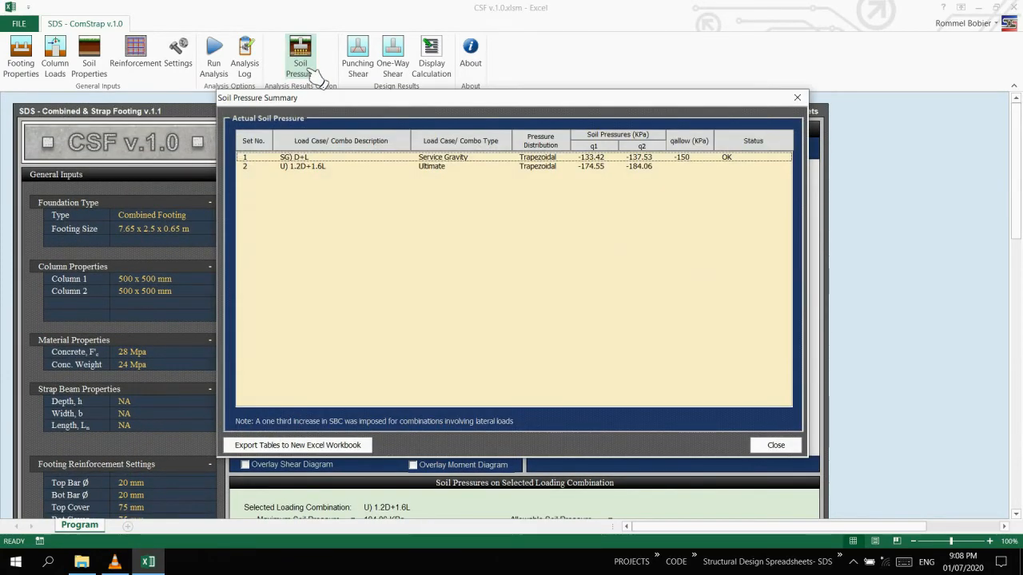
{"action": "left_click", "coordinate": [460, 161]}
{"action": "left_click", "coordinate": [498, 170]}
{"action": "left_click", "coordinate": [558, 161]}
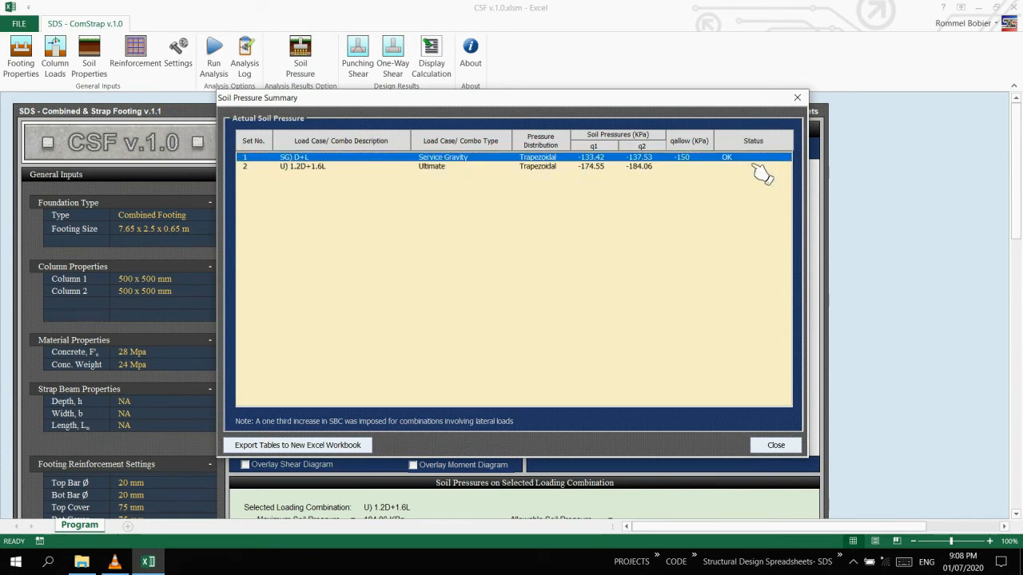
{"action": "left_click", "coordinate": [791, 445]}
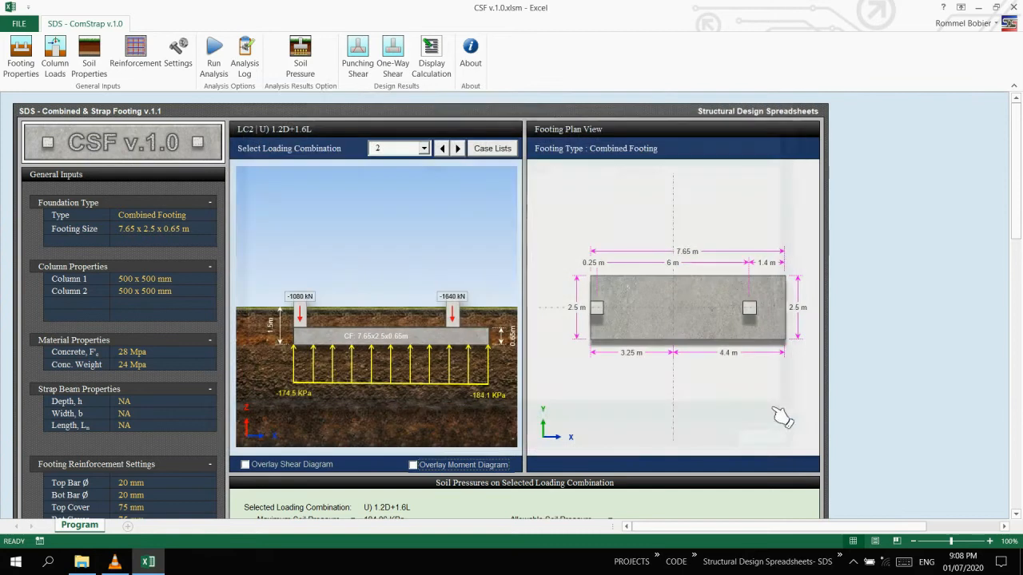
Review the punching shear check for Column 1 and Column 2, then close the summary.
{"action": "left_click", "coordinate": [359, 50]}
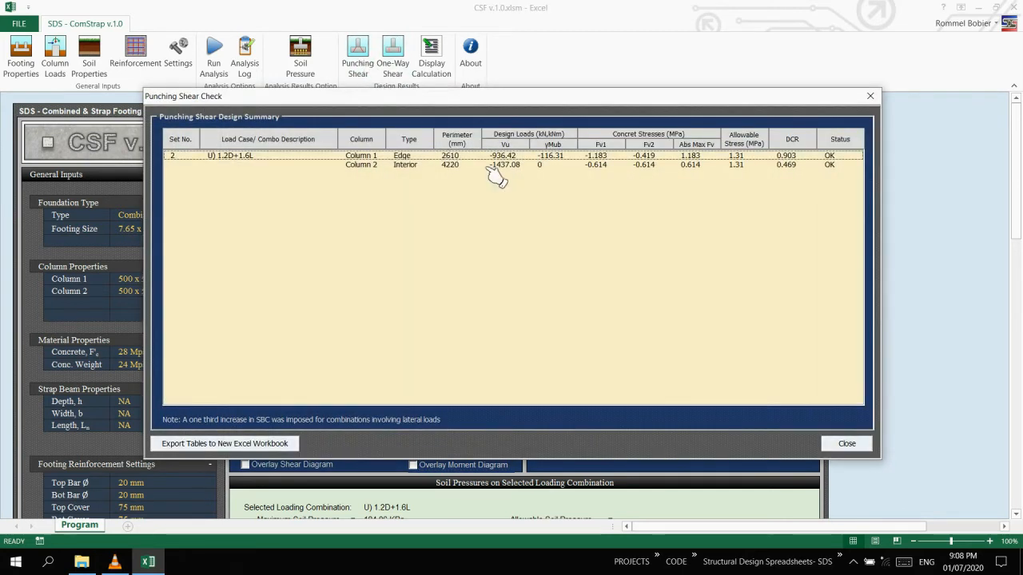
{"action": "left_click", "coordinate": [634, 156]}
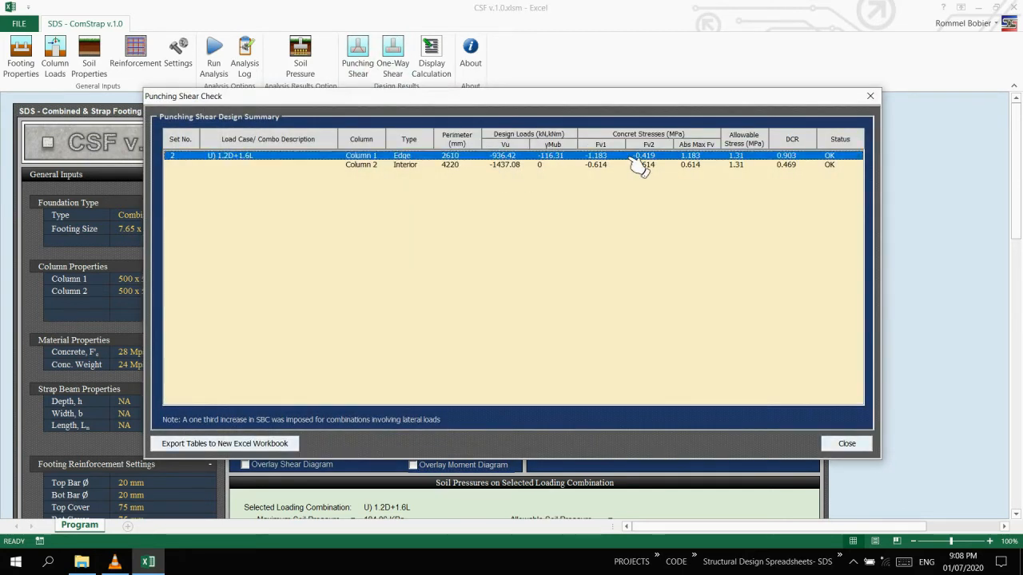
{"action": "left_click", "coordinate": [816, 166]}
{"action": "left_click", "coordinate": [815, 160]}
{"action": "left_click", "coordinate": [816, 166]}
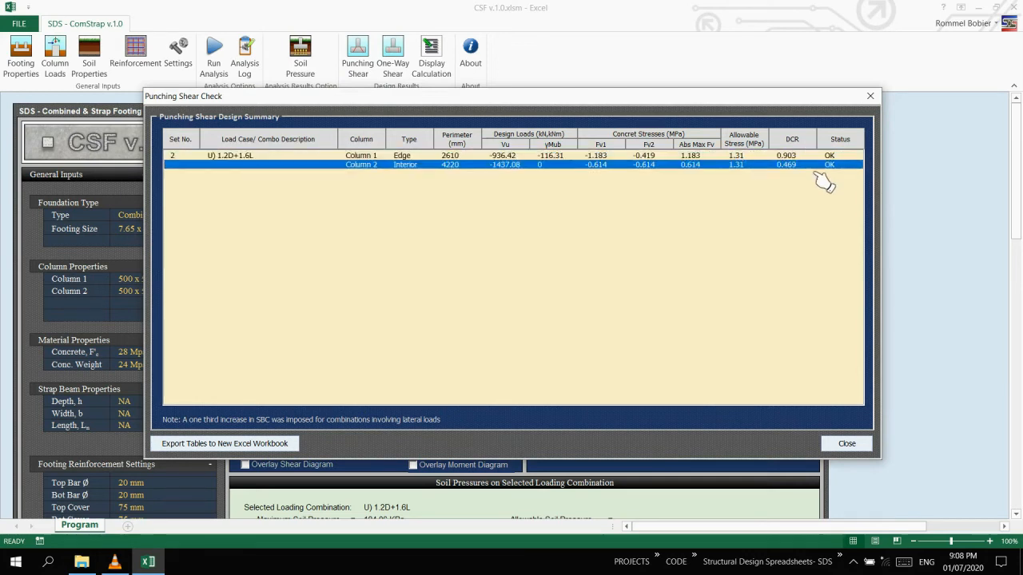
{"action": "key", "text": "Up"}
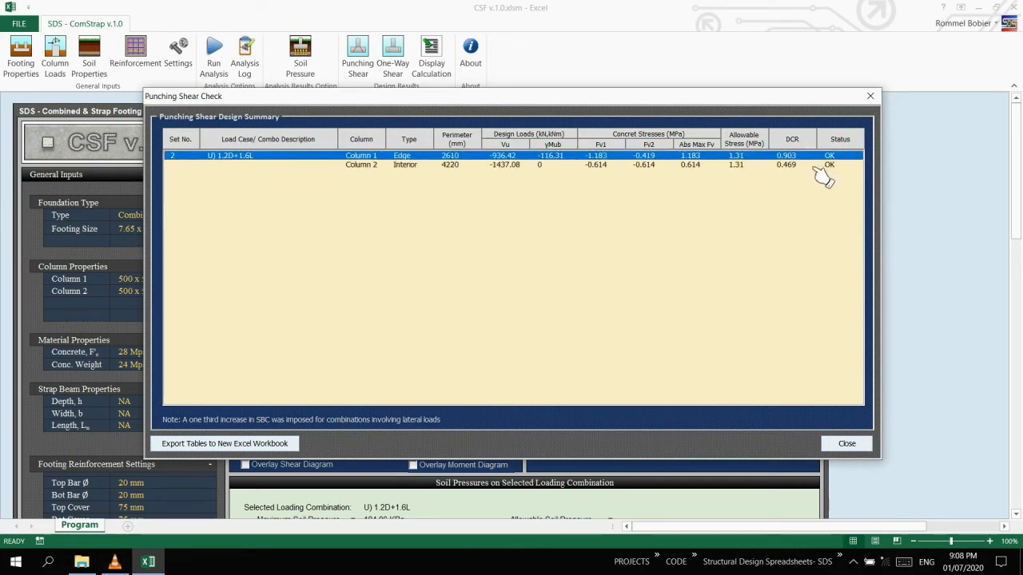
{"action": "left_click", "coordinate": [865, 447]}
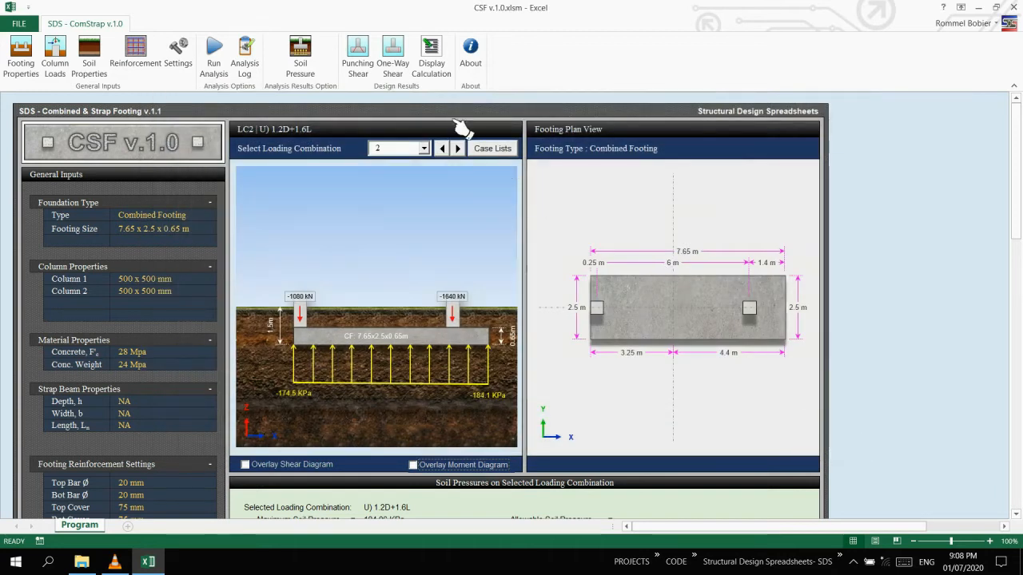
Review the one-way (wide beam) shear check for U) 1.2D+1.6L, then close the summary.
{"action": "left_click", "coordinate": [414, 82]}
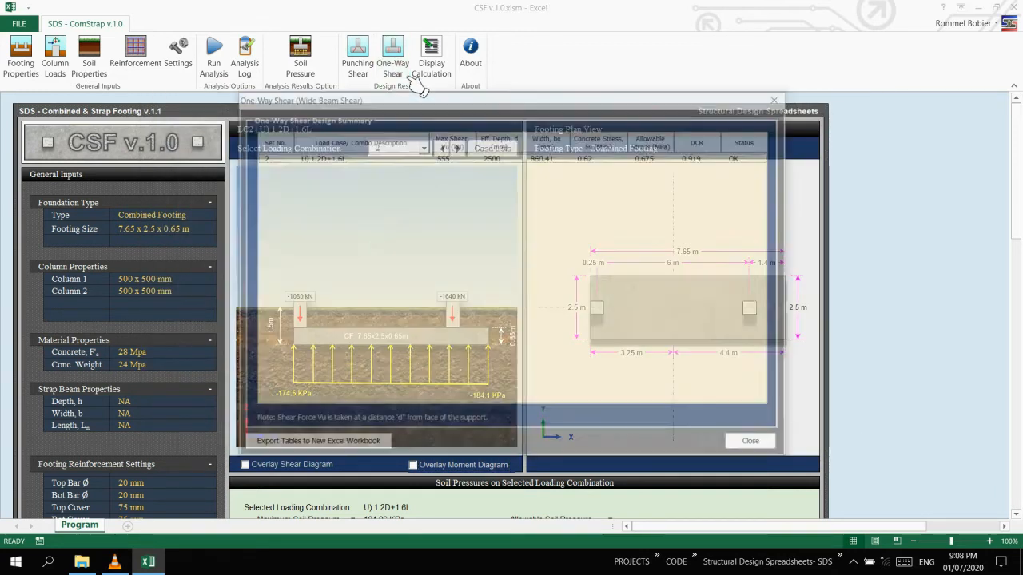
{"action": "left_click", "coordinate": [639, 158]}
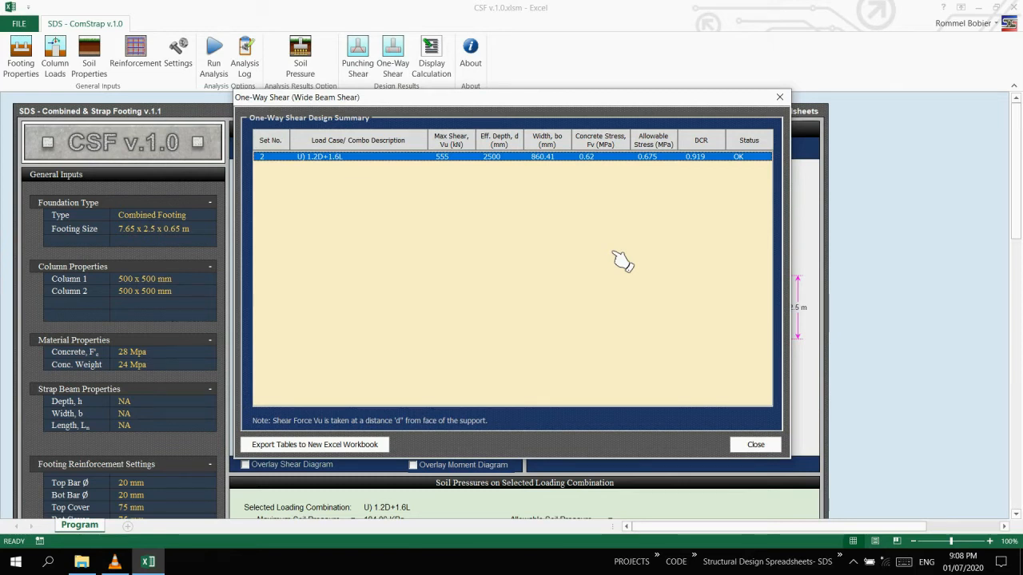
{"action": "left_click", "coordinate": [755, 445]}
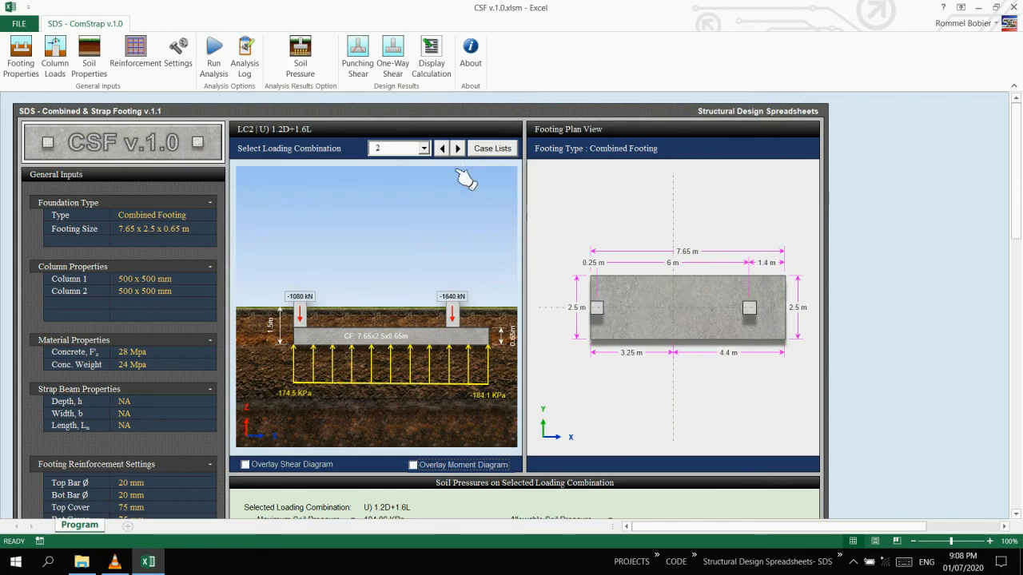
Examine the reinforcement requirements drawing below the shear and moment envelopes.
{"action": "scroll", "coordinate": [517, 219], "scroll_direction": "down", "scroll_amount": 7}
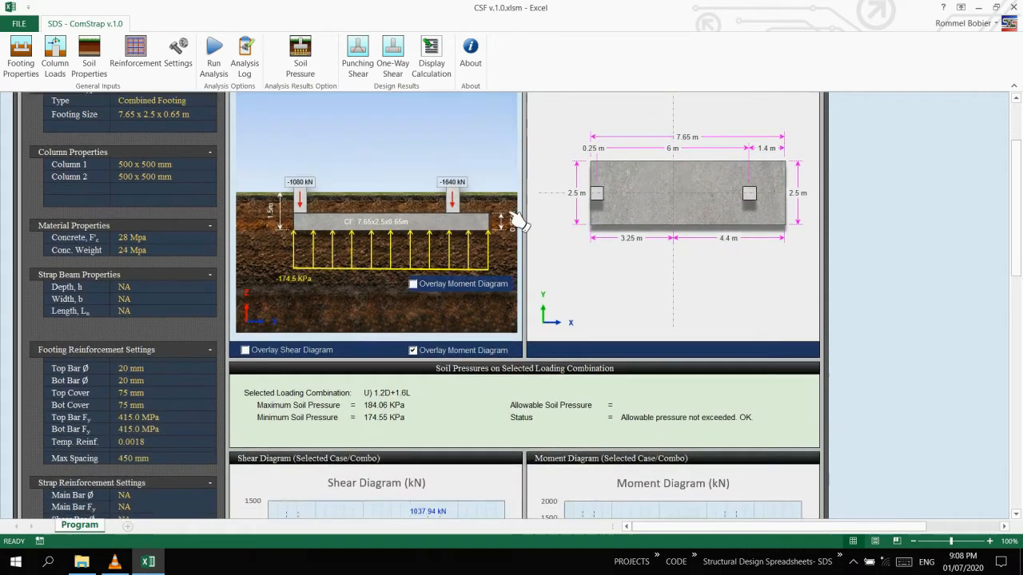
{"action": "scroll", "coordinate": [516, 219], "scroll_direction": "down", "scroll_amount": 10}
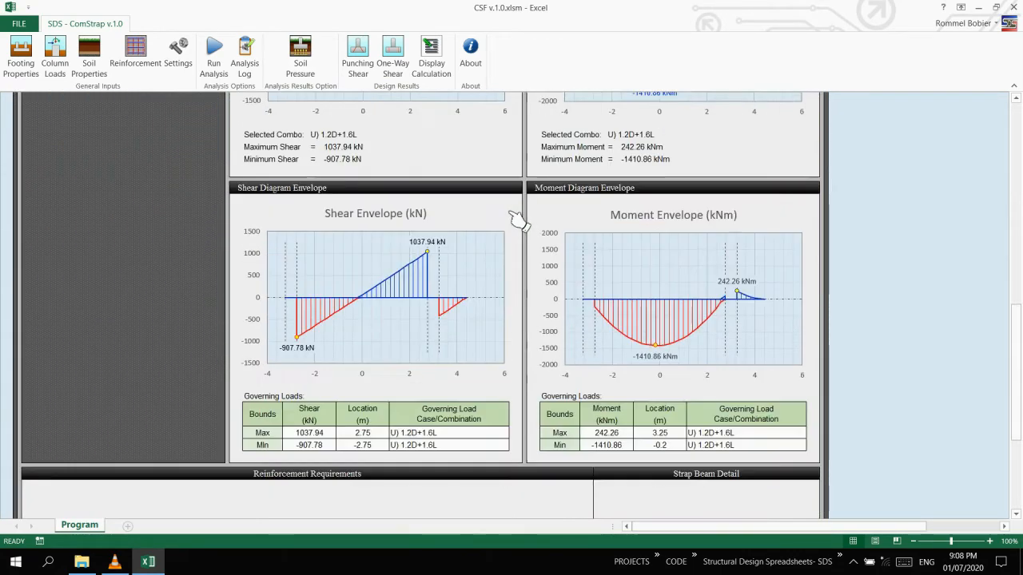
{"action": "scroll", "coordinate": [517, 219], "scroll_direction": "down", "scroll_amount": 1}
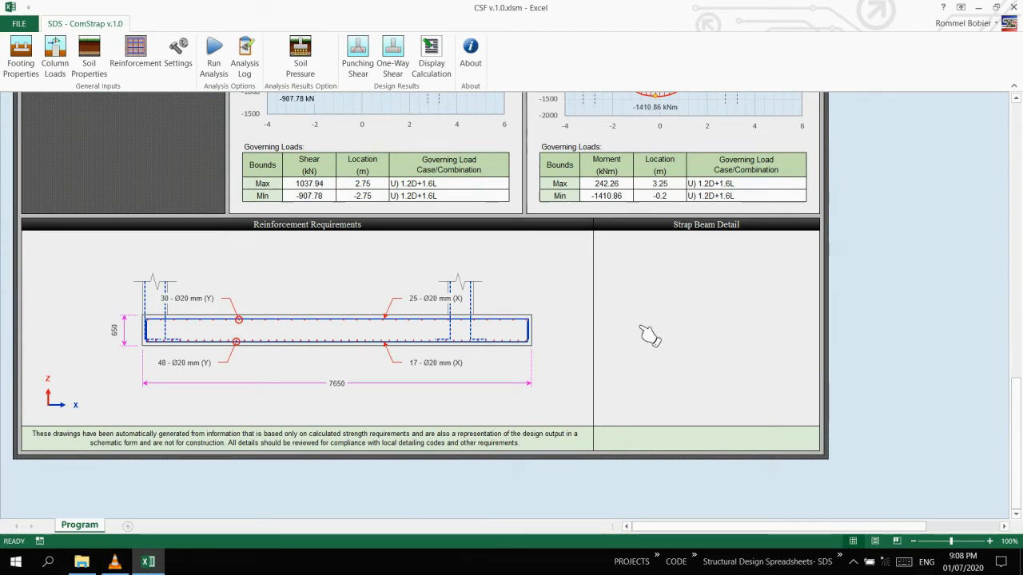
Display the combined footing calculation report and review its input data and design results summary.
{"action": "scroll", "coordinate": [649, 336], "scroll_direction": "up", "scroll_amount": 15}
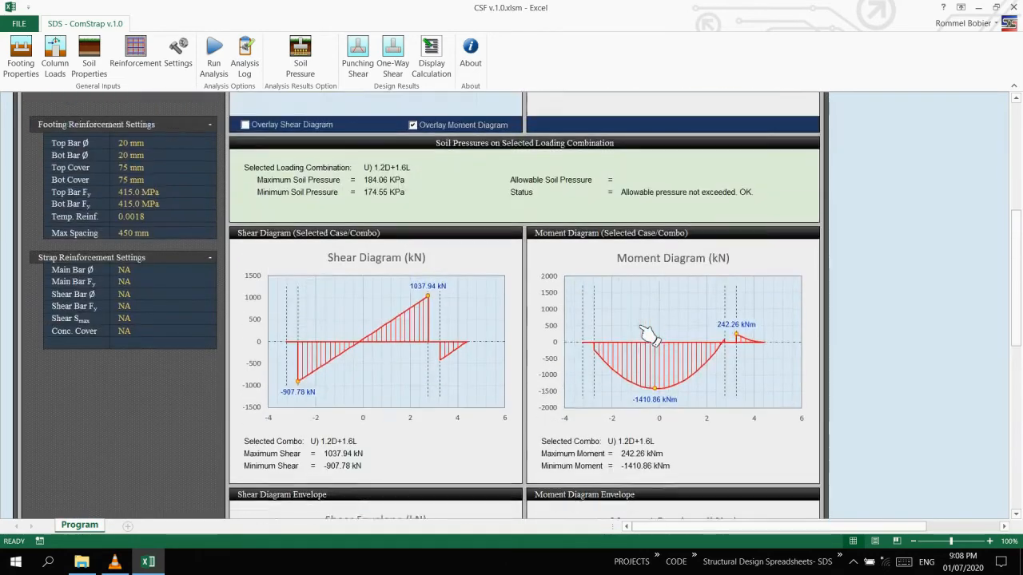
{"action": "scroll", "coordinate": [649, 335], "scroll_direction": "up", "scroll_amount": 3}
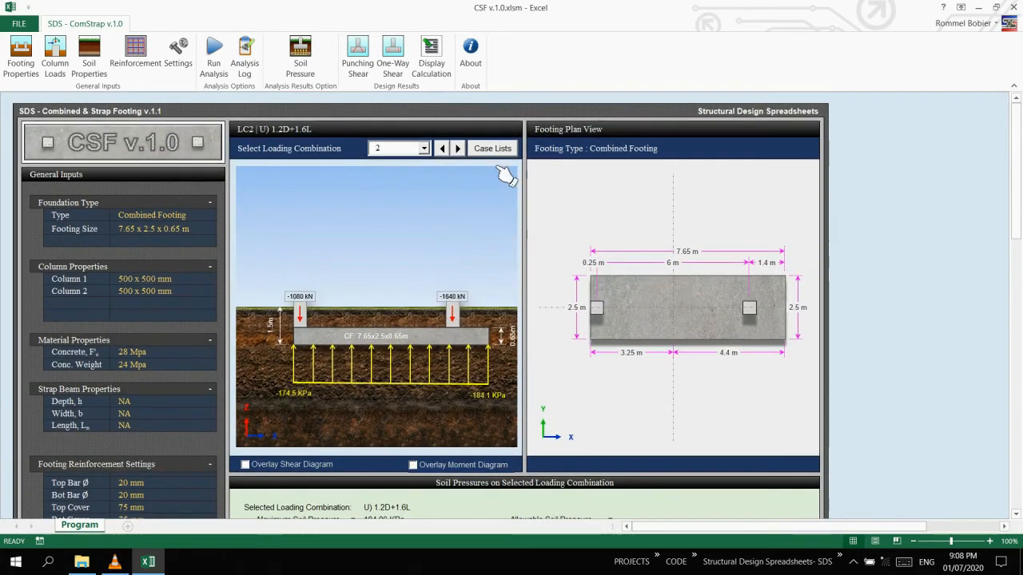
{"action": "left_click", "coordinate": [432, 79]}
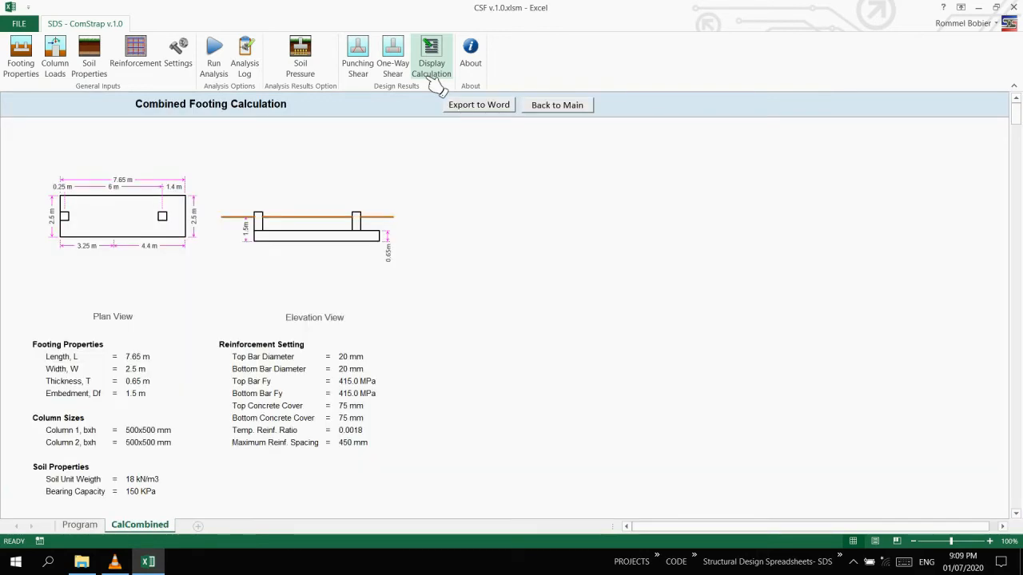
{"action": "scroll", "coordinate": [457, 255], "scroll_direction": "down", "scroll_amount": 1}
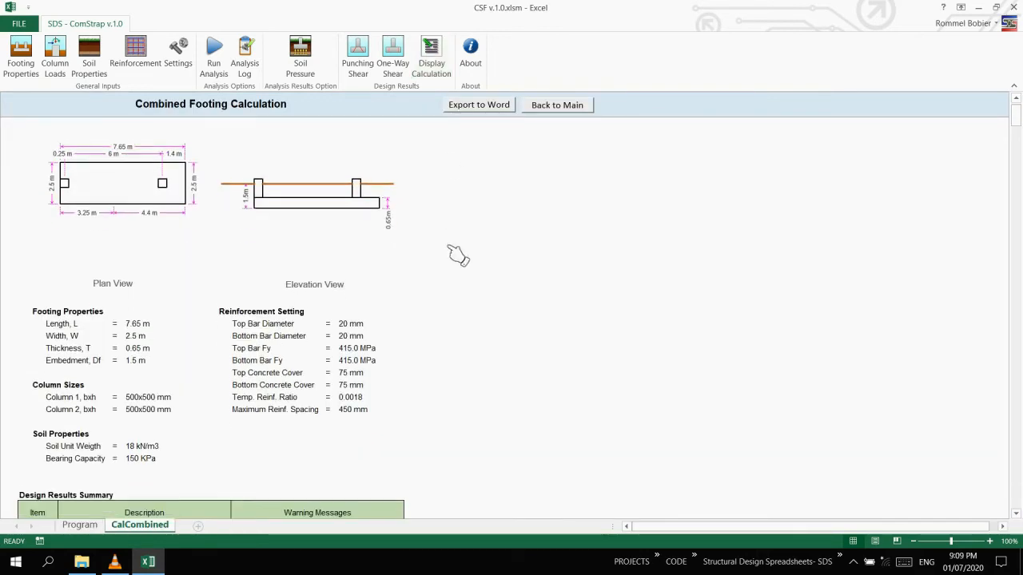
{"action": "scroll", "coordinate": [271, 351], "scroll_direction": "down", "scroll_amount": 7}
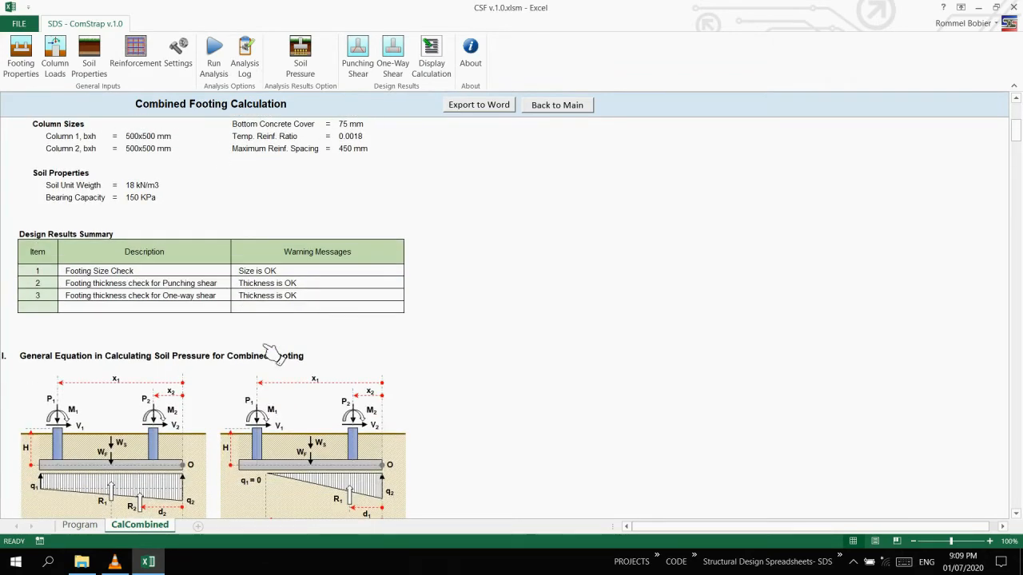
Read the report's soil pressure derivations for both distribution cases, the governing soil pressures, and the shear and moment envelopes.
{"action": "scroll", "coordinate": [272, 351], "scroll_direction": "down", "scroll_amount": 1}
{"action": "scroll", "coordinate": [271, 354], "scroll_direction": "down", "scroll_amount": 7}
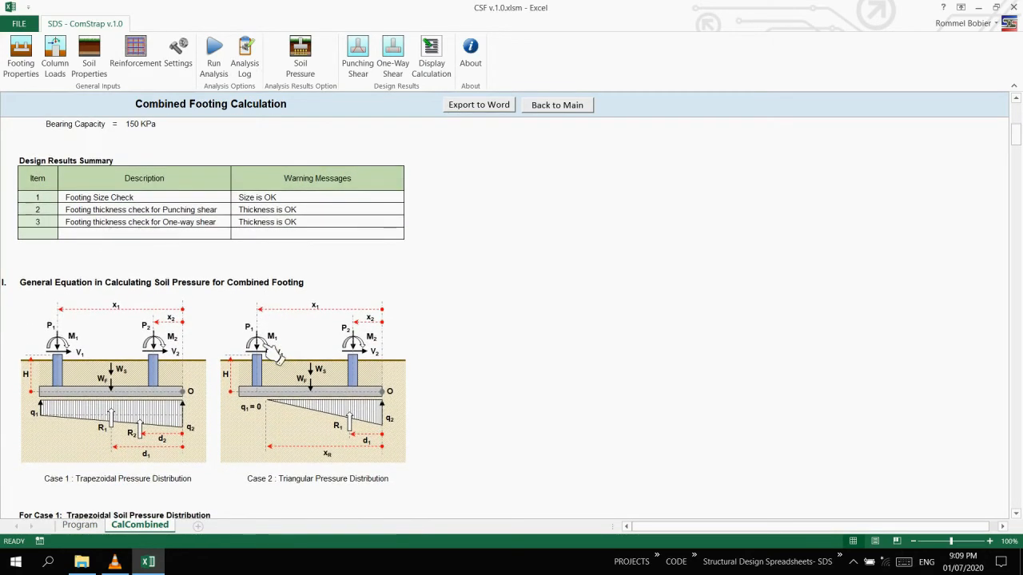
{"action": "scroll", "coordinate": [274, 357], "scroll_direction": "down", "scroll_amount": 7}
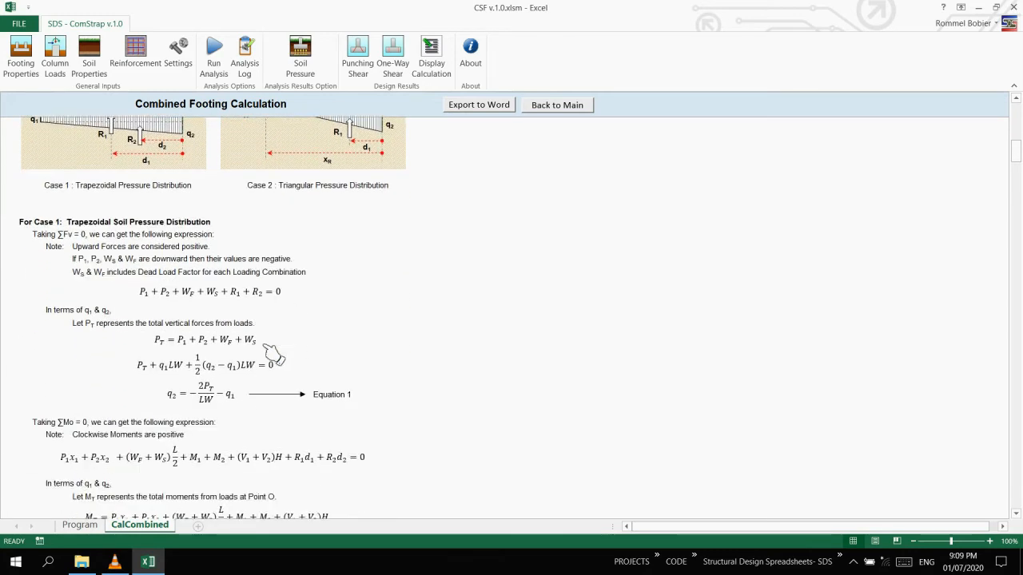
{"action": "scroll", "coordinate": [274, 354], "scroll_direction": "down", "scroll_amount": 10}
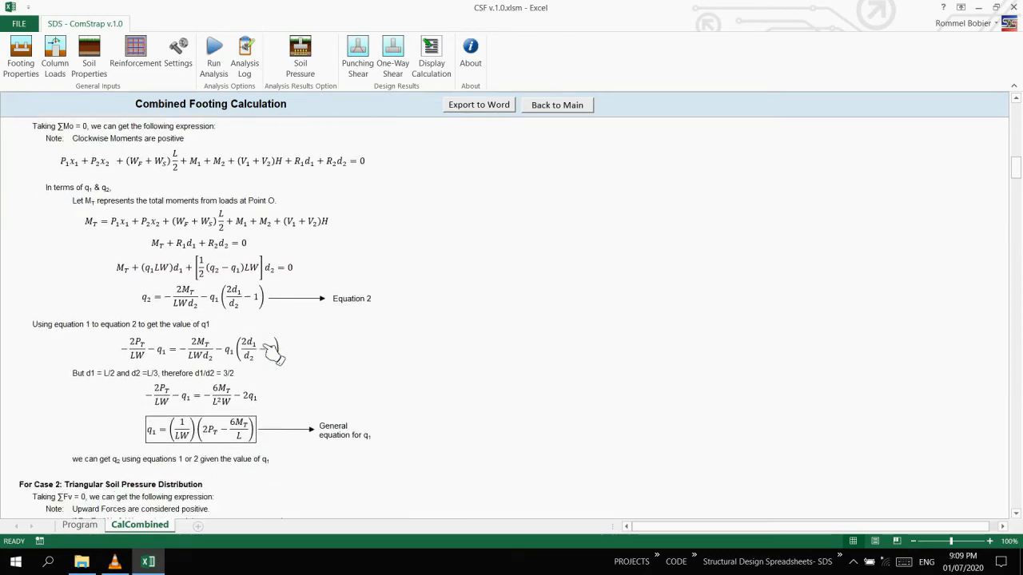
{"action": "scroll", "coordinate": [273, 354], "scroll_direction": "down", "scroll_amount": 9}
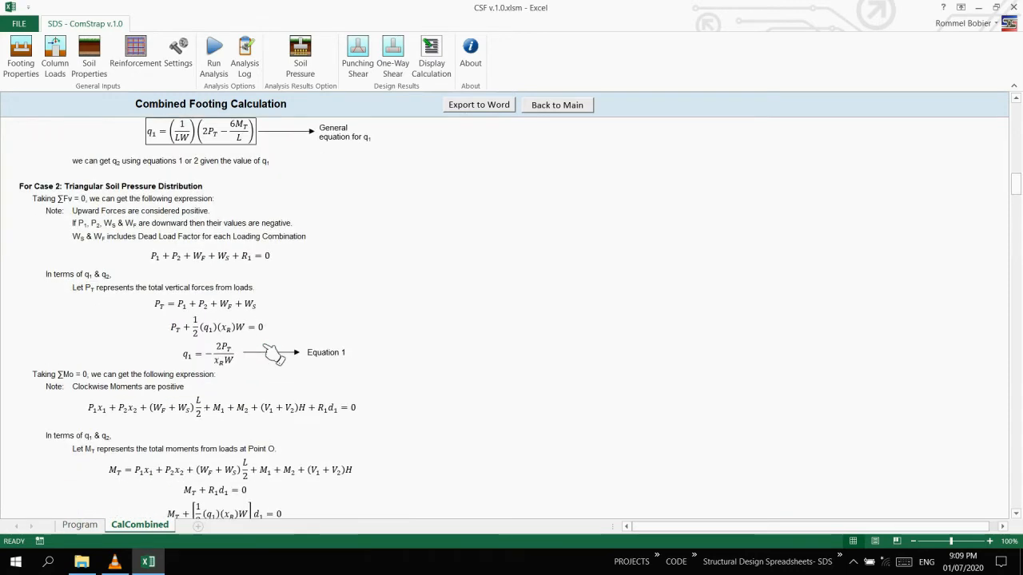
{"action": "scroll", "coordinate": [273, 354], "scroll_direction": "down", "scroll_amount": 16}
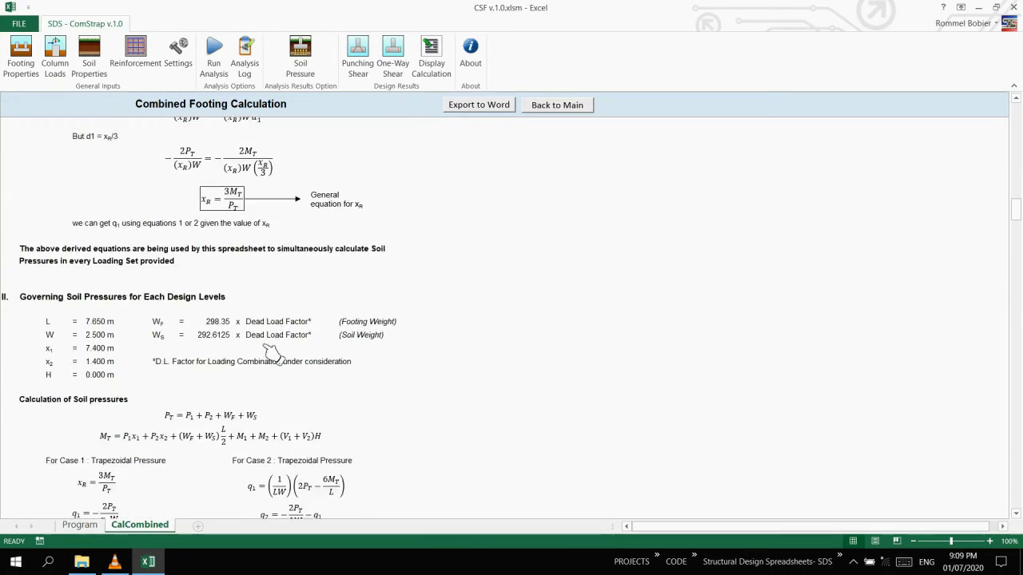
{"action": "scroll", "coordinate": [272, 354], "scroll_direction": "down", "scroll_amount": 8}
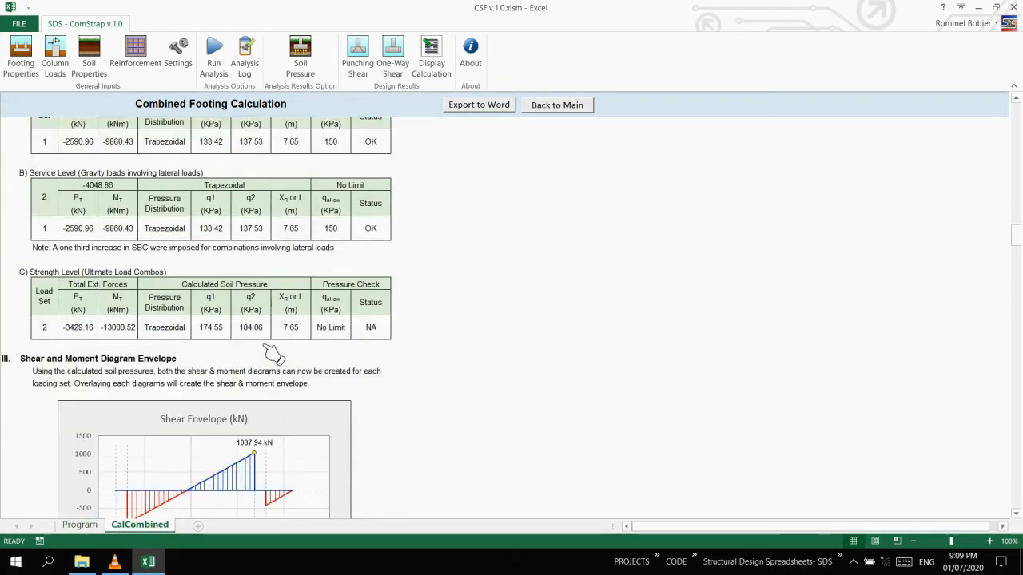
{"action": "scroll", "coordinate": [272, 354], "scroll_direction": "down", "scroll_amount": 13}
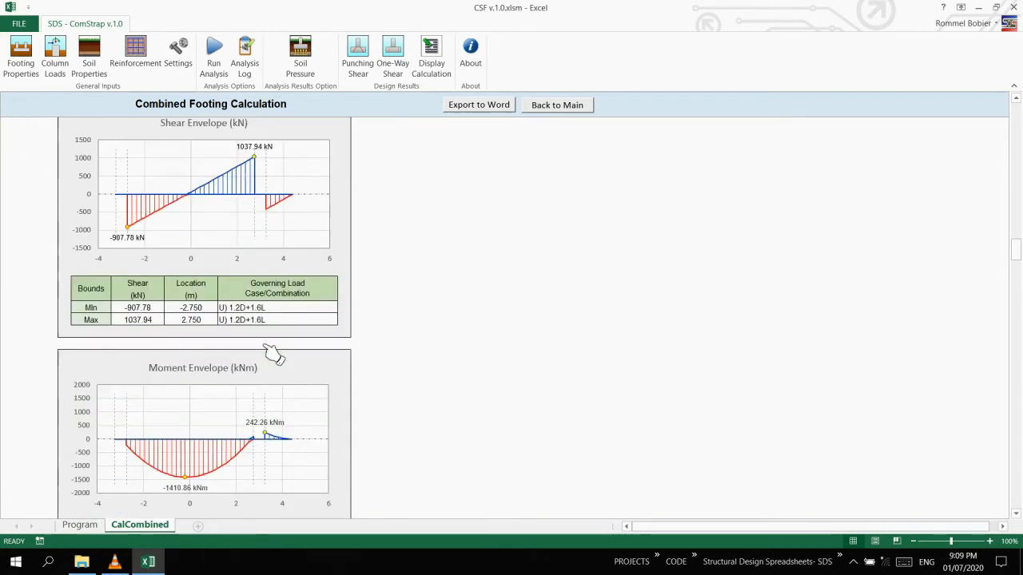
Read the report's punching shear section, from the critical section formulas to the stresses and check summary for both columns.
{"action": "scroll", "coordinate": [272, 354], "scroll_direction": "down", "scroll_amount": 2}
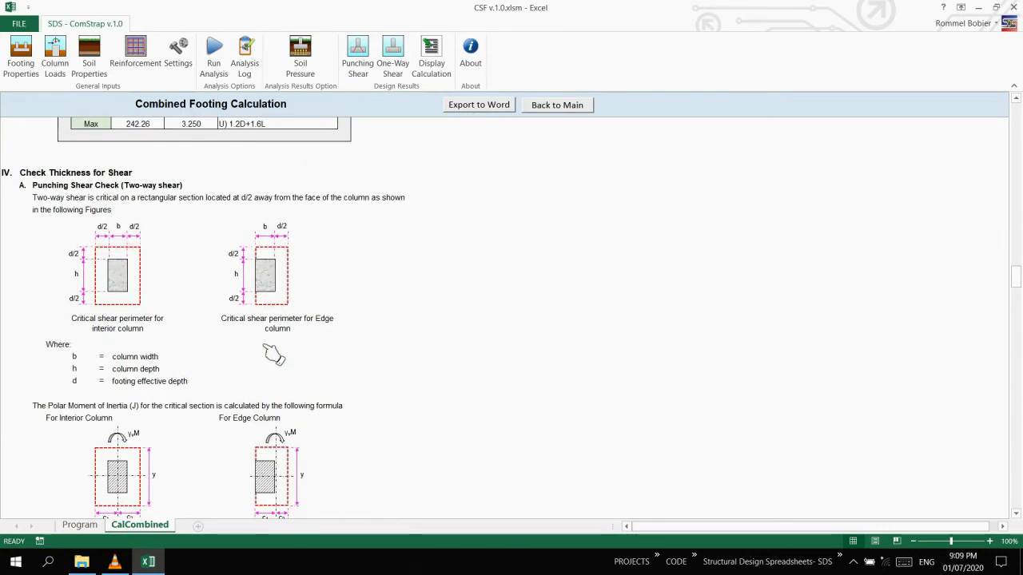
{"action": "scroll", "coordinate": [272, 354], "scroll_direction": "down", "scroll_amount": 6}
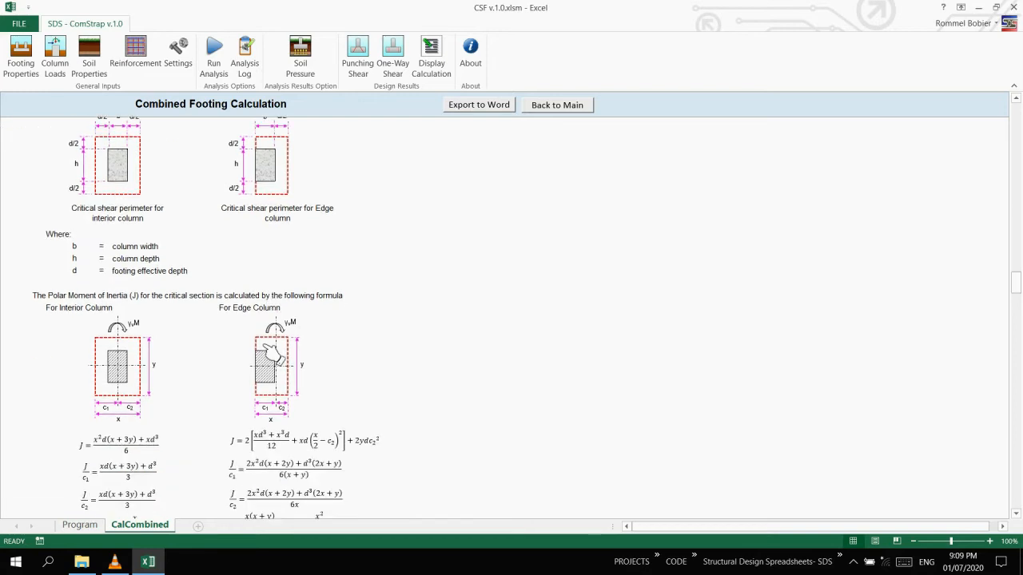
{"action": "scroll", "coordinate": [273, 354], "scroll_direction": "down", "scroll_amount": 9}
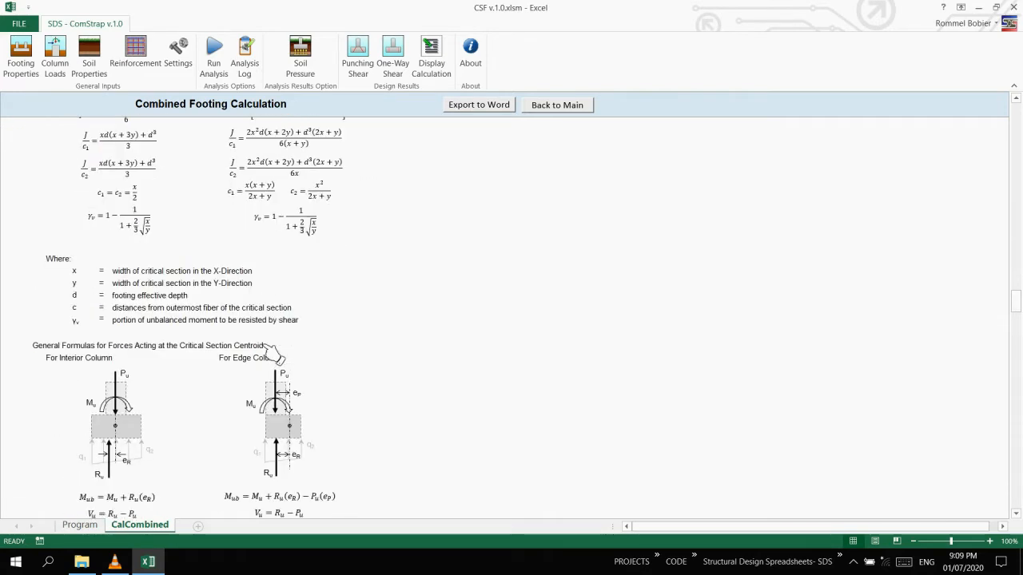
{"action": "scroll", "coordinate": [272, 354], "scroll_direction": "down", "scroll_amount": 9}
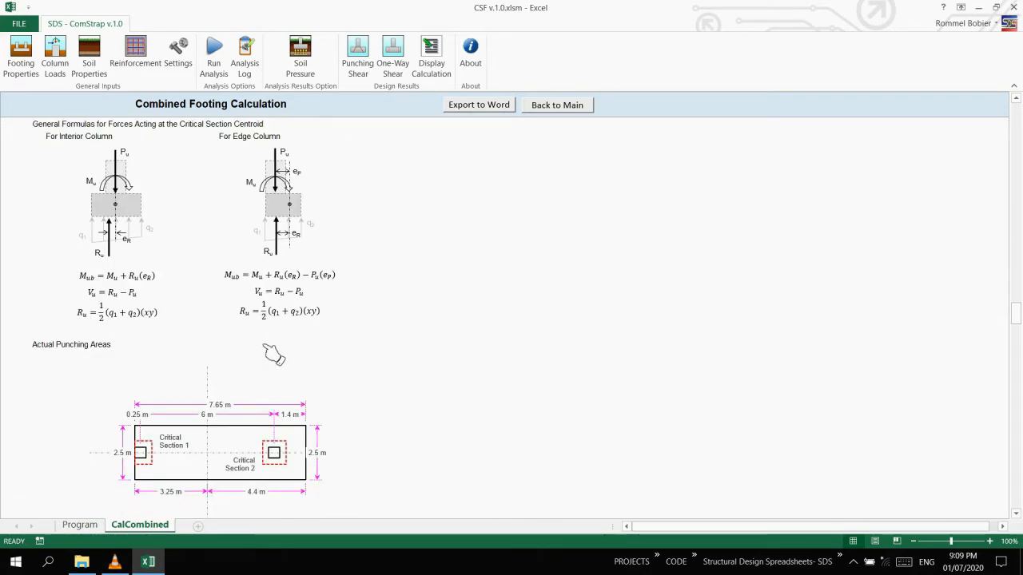
{"action": "scroll", "coordinate": [273, 354], "scroll_direction": "down", "scroll_amount": 11}
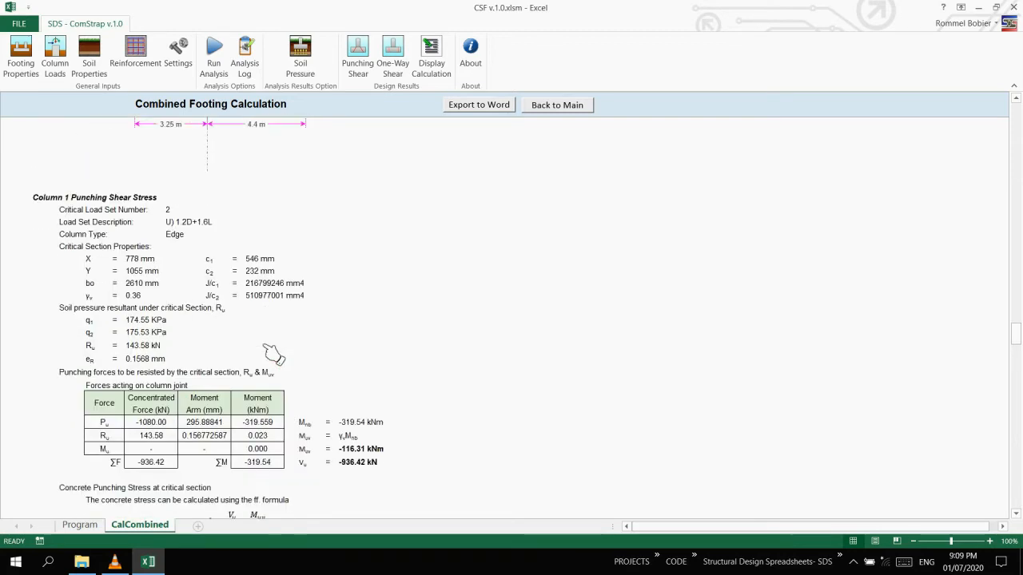
{"action": "scroll", "coordinate": [273, 354], "scroll_direction": "down", "scroll_amount": 10}
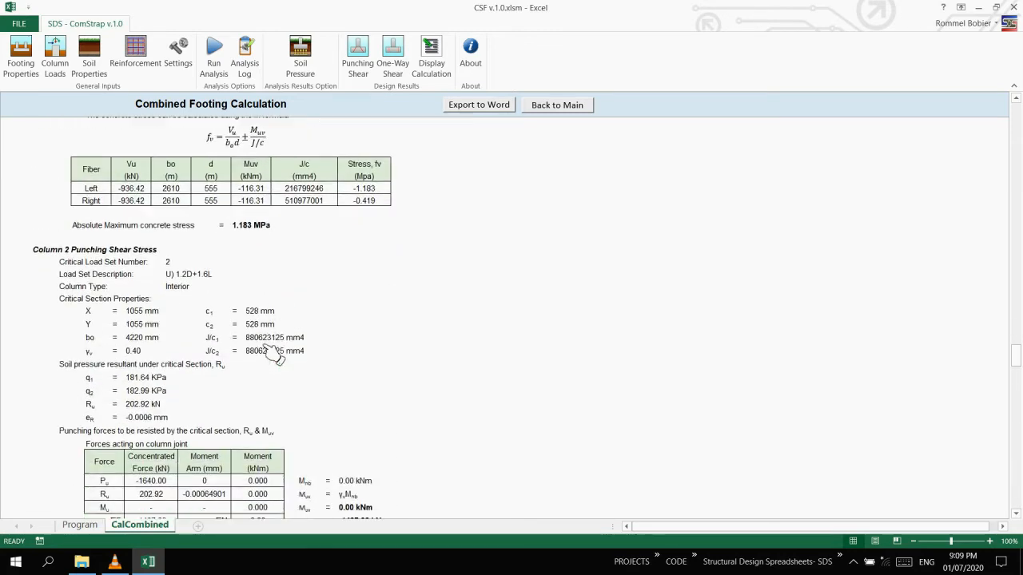
{"action": "scroll", "coordinate": [272, 354], "scroll_direction": "down", "scroll_amount": 2}
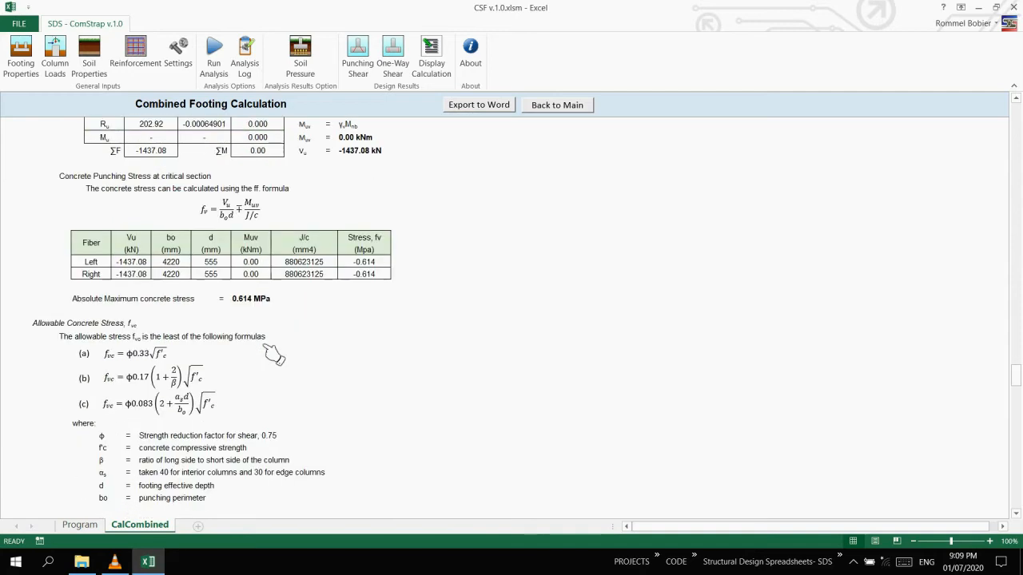
{"action": "scroll", "coordinate": [273, 354], "scroll_direction": "down", "scroll_amount": 8}
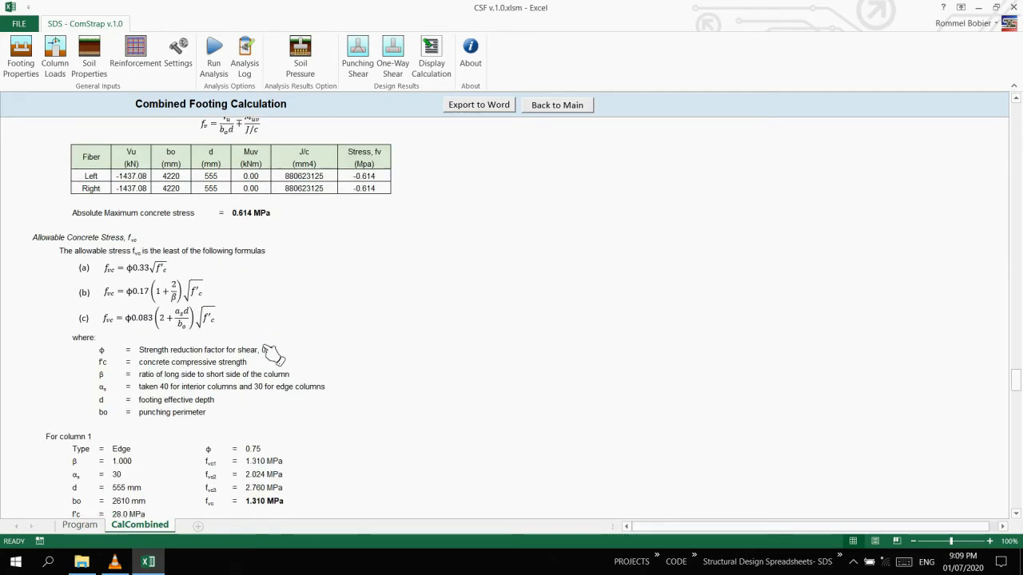
{"action": "scroll", "coordinate": [273, 354], "scroll_direction": "down", "scroll_amount": 2}
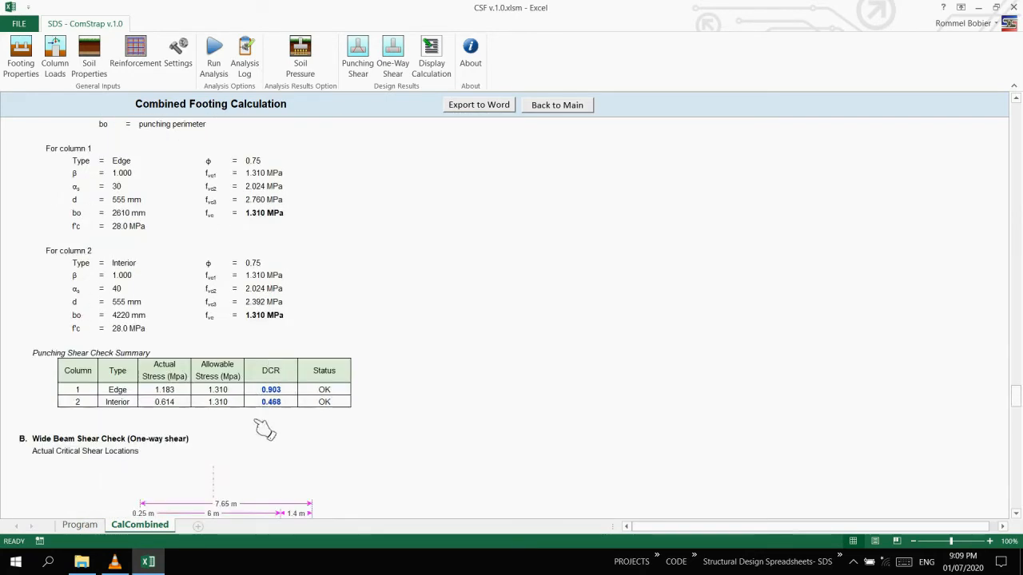
Read the report's wide beam shear check and the required reinforcement along the footing's length and width.
{"action": "scroll", "coordinate": [308, 445], "scroll_direction": "down", "scroll_amount": 7}
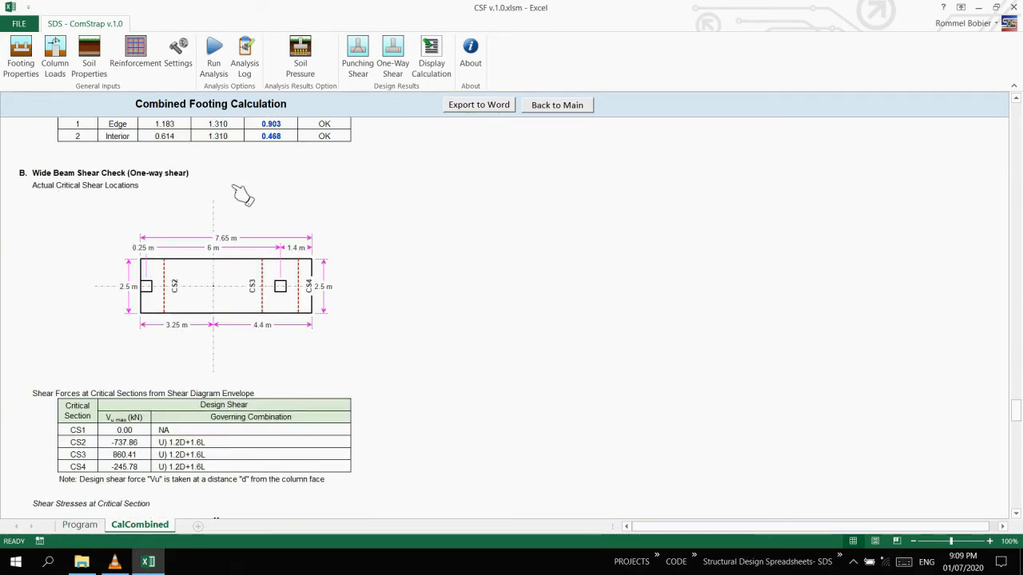
{"action": "scroll", "coordinate": [243, 194], "scroll_direction": "down", "scroll_amount": 7}
{"action": "scroll", "coordinate": [243, 262], "scroll_direction": "down", "scroll_amount": 8}
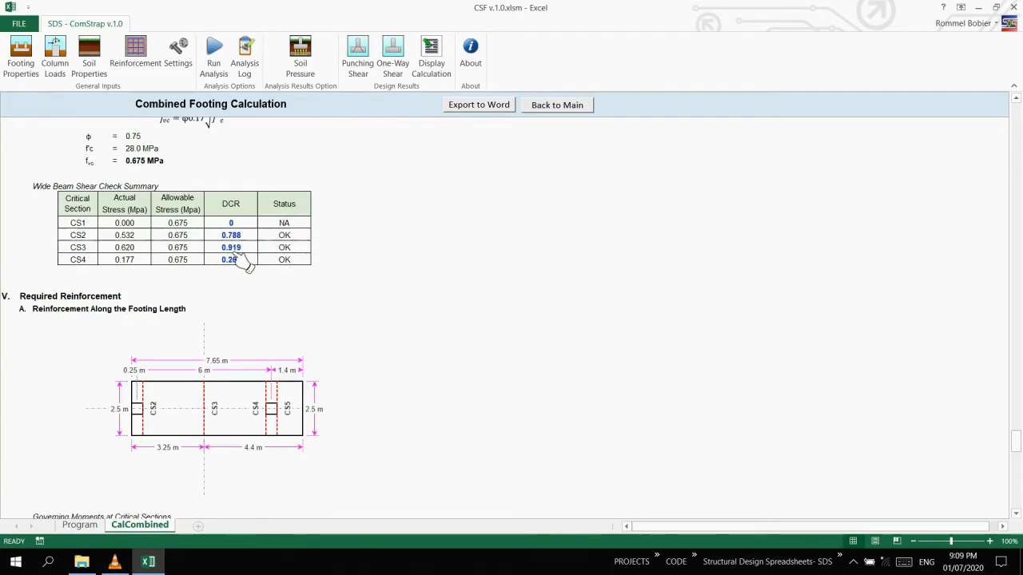
{"action": "scroll", "coordinate": [244, 262], "scroll_direction": "down", "scroll_amount": 1}
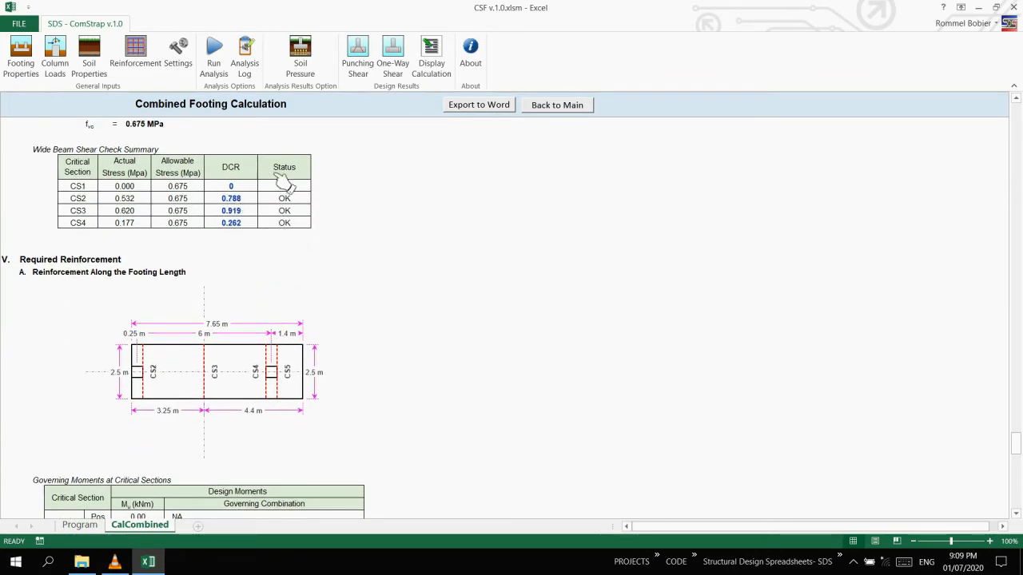
{"action": "scroll", "coordinate": [297, 327], "scroll_direction": "down", "scroll_amount": 3}
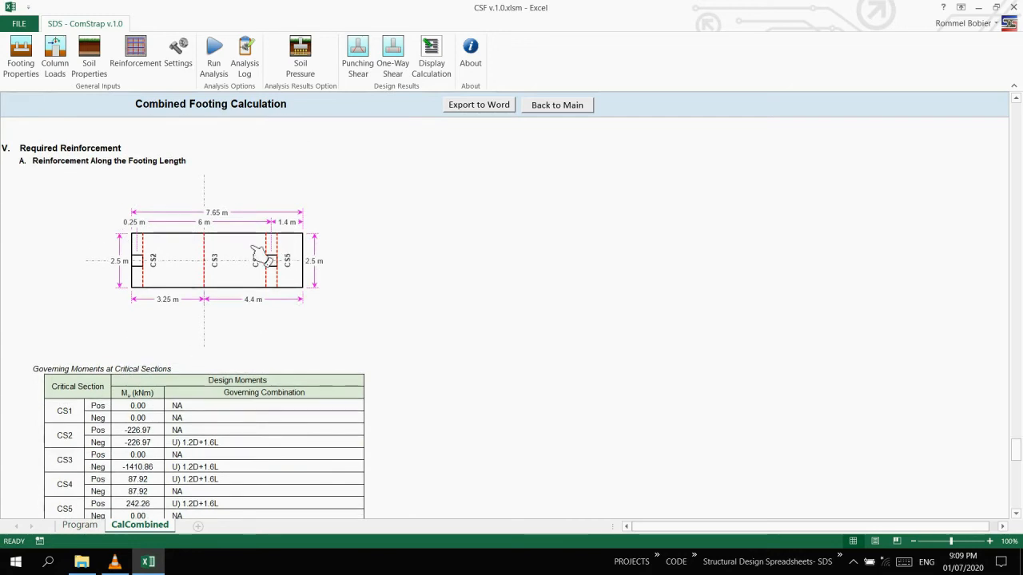
{"action": "scroll", "coordinate": [338, 340], "scroll_direction": "down", "scroll_amount": 13}
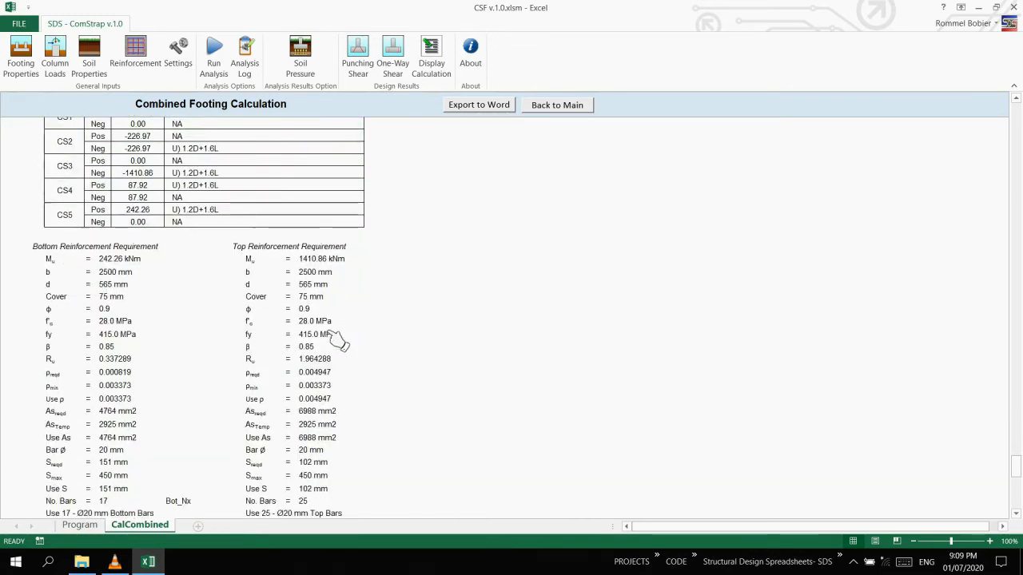
{"action": "scroll", "coordinate": [338, 340], "scroll_direction": "down", "scroll_amount": 15}
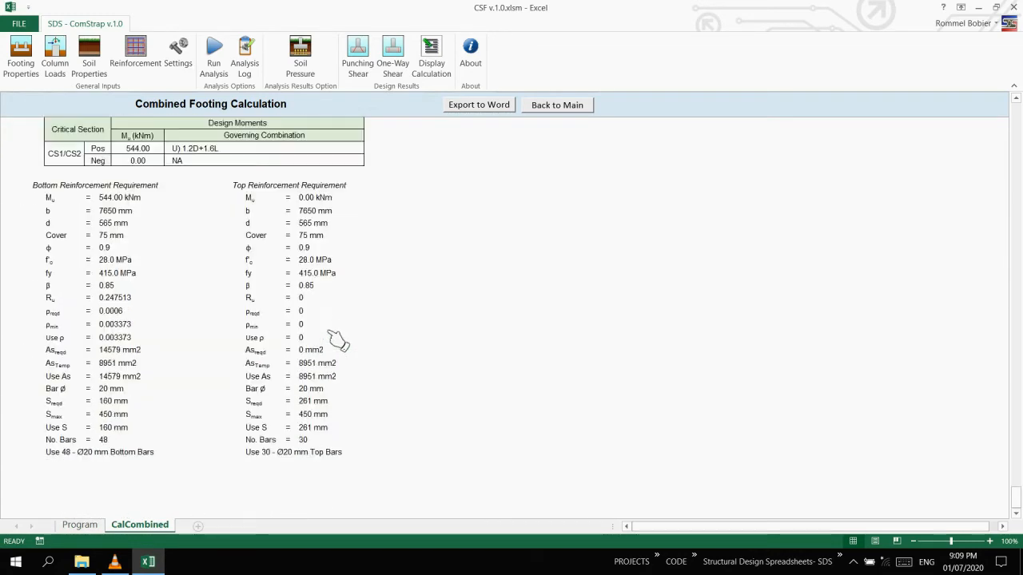
{"action": "scroll", "coordinate": [338, 339], "scroll_direction": "up", "scroll_amount": 17}
{"action": "scroll", "coordinate": [338, 339], "scroll_direction": "down", "scroll_amount": 8}
{"action": "scroll", "coordinate": [338, 340], "scroll_direction": "up", "scroll_amount": 5}
Export the combined footing calculation report to Word.
{"action": "left_click_drag", "start_coordinate": [1017, 442], "coordinate": [1016, 91]}
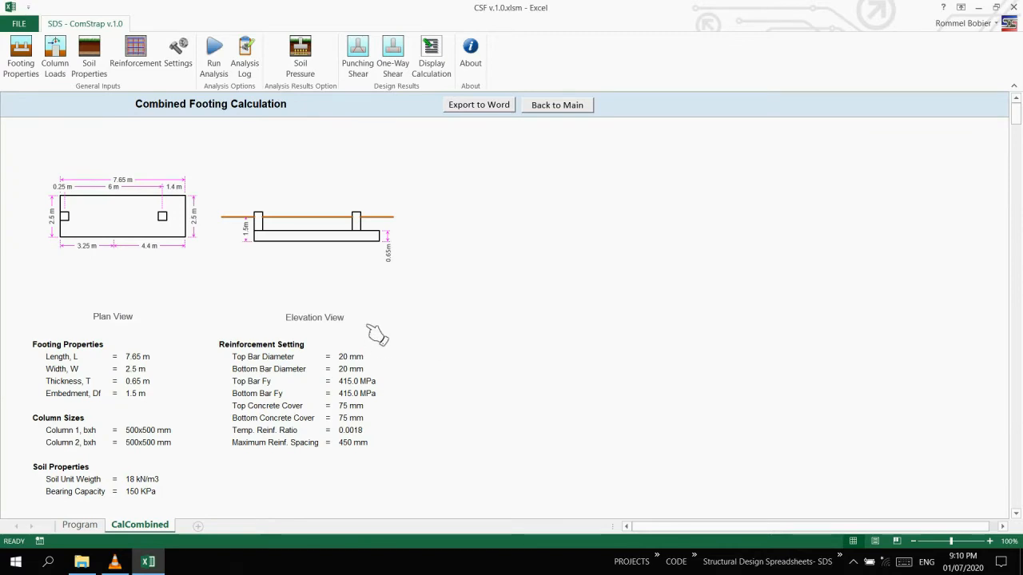
{"action": "left_click", "coordinate": [482, 112]}
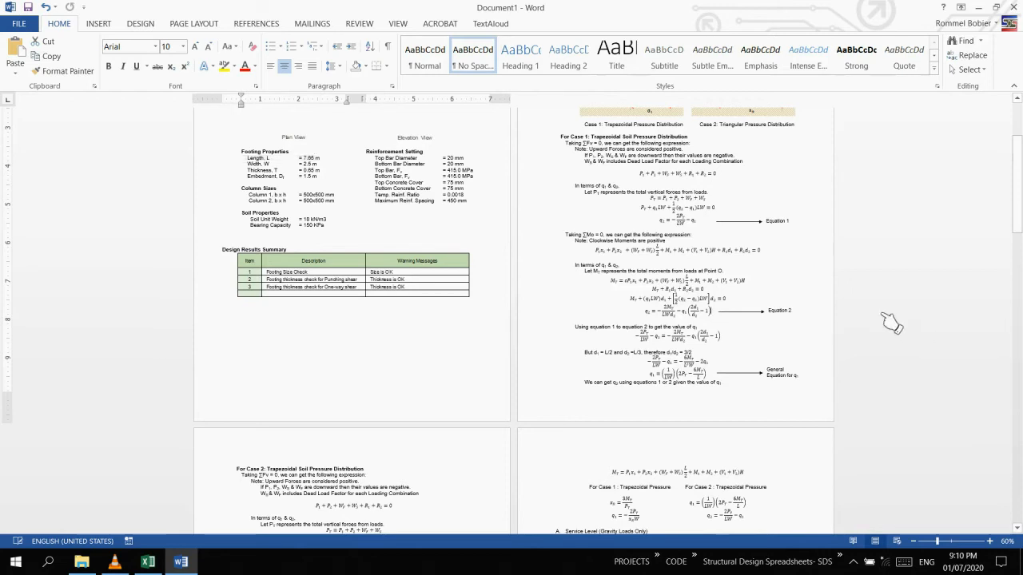
Review the exported Word report from the design results summary through the soil pressures, envelopes, shear checks and reinforcement requirements.
{"action": "scroll", "coordinate": [792, 343], "scroll_direction": "down", "scroll_amount": 5}
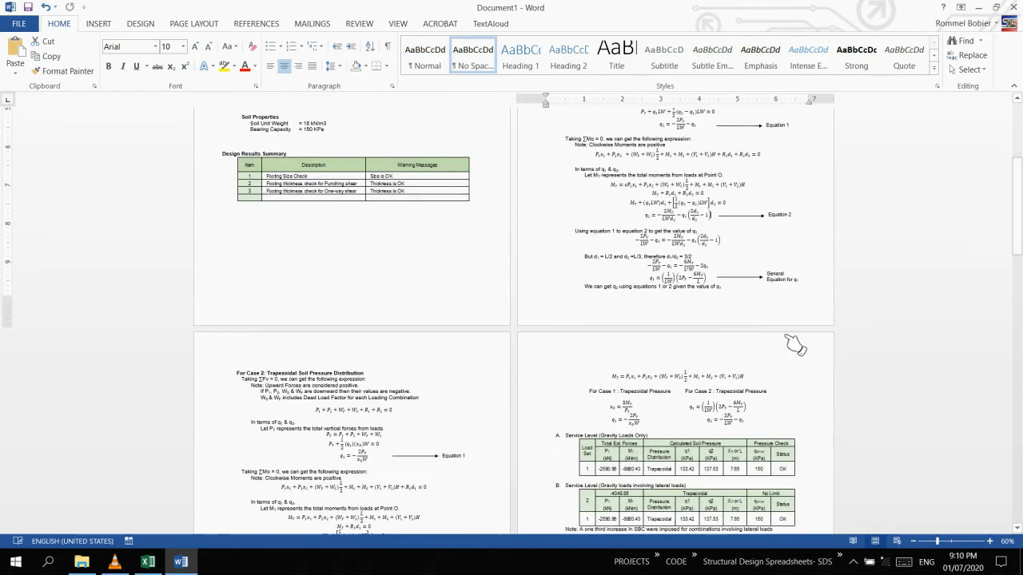
{"action": "scroll", "coordinate": [792, 343], "scroll_direction": "down", "scroll_amount": 4}
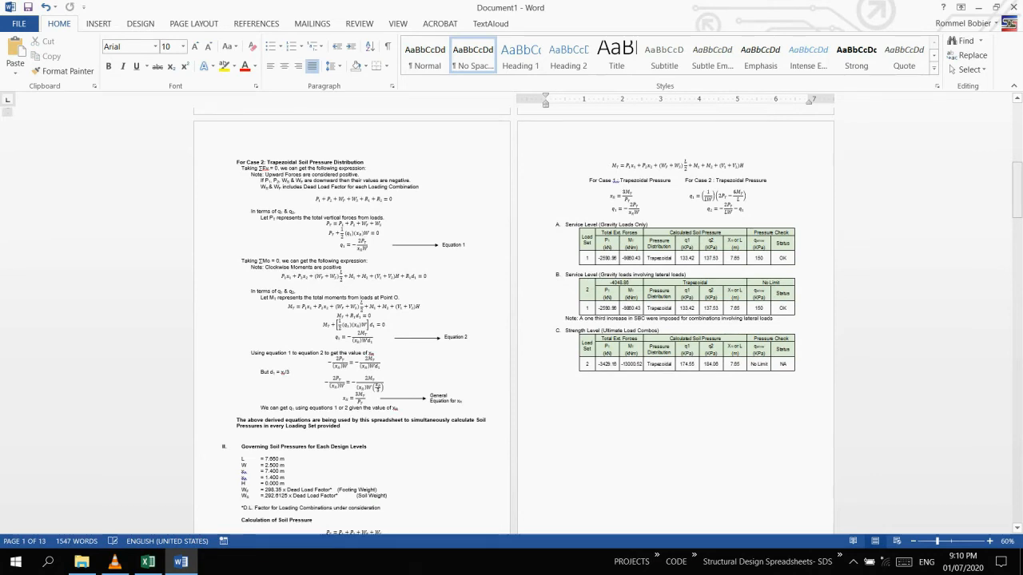
{"action": "scroll", "coordinate": [911, 224], "scroll_direction": "down", "scroll_amount": 12}
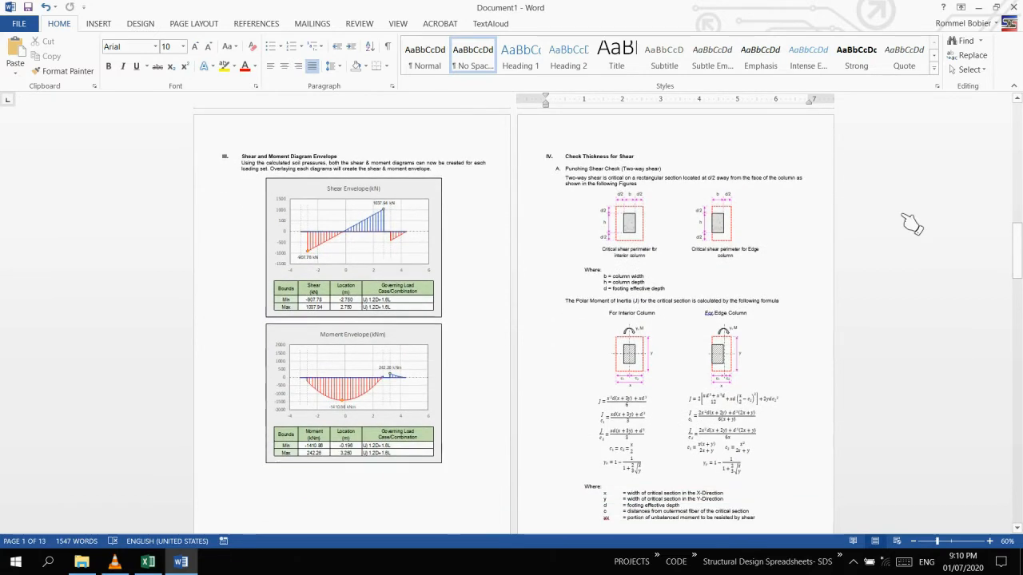
{"action": "scroll", "coordinate": [911, 225], "scroll_direction": "down", "scroll_amount": 8}
{"action": "scroll", "coordinate": [911, 225], "scroll_direction": "down", "scroll_amount": 13}
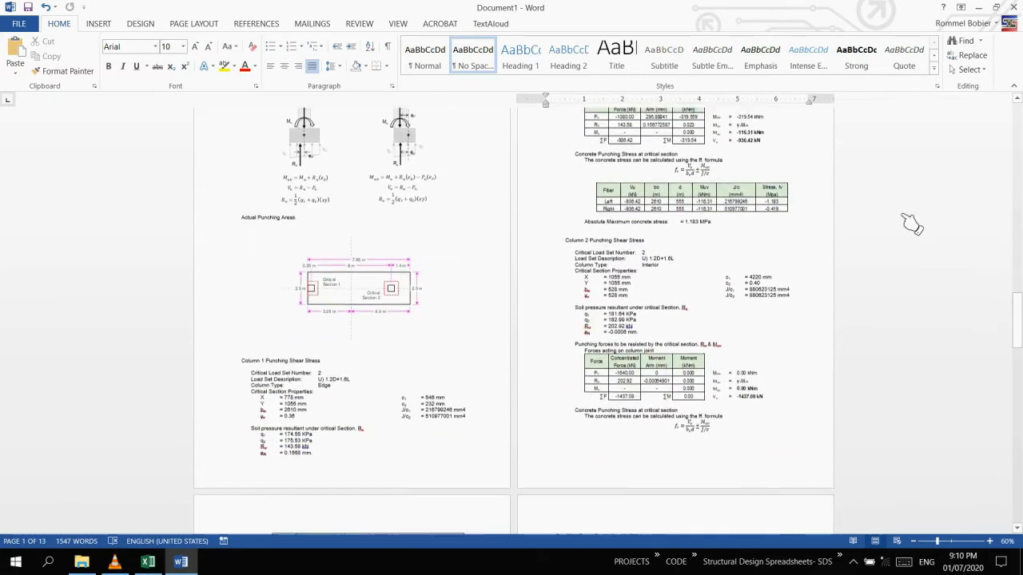
{"action": "scroll", "coordinate": [911, 225], "scroll_direction": "down", "scroll_amount": 5}
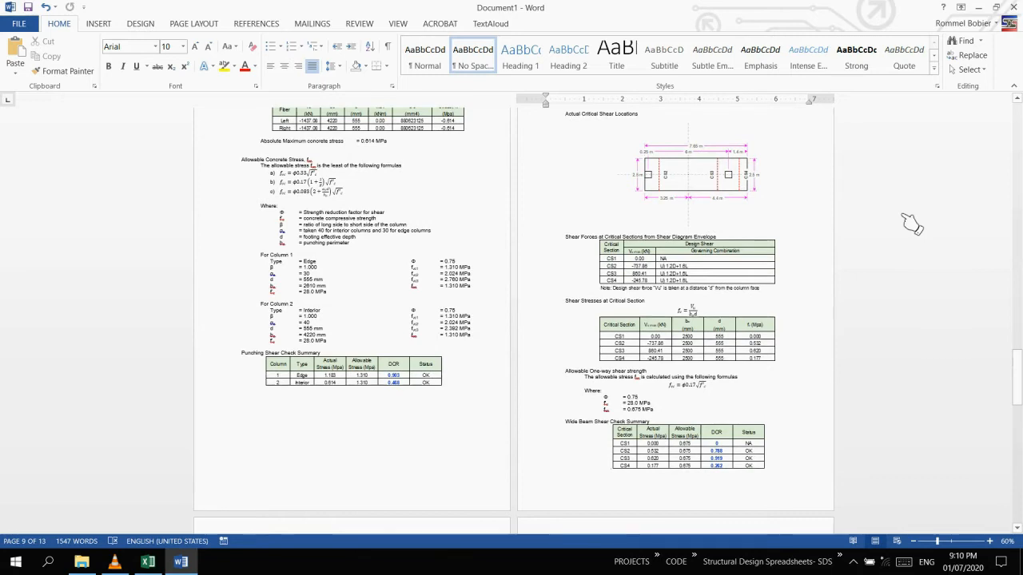
{"action": "scroll", "coordinate": [911, 225], "scroll_direction": "down", "scroll_amount": 10}
{"action": "scroll", "coordinate": [911, 225], "scroll_direction": "down", "scroll_amount": 15}
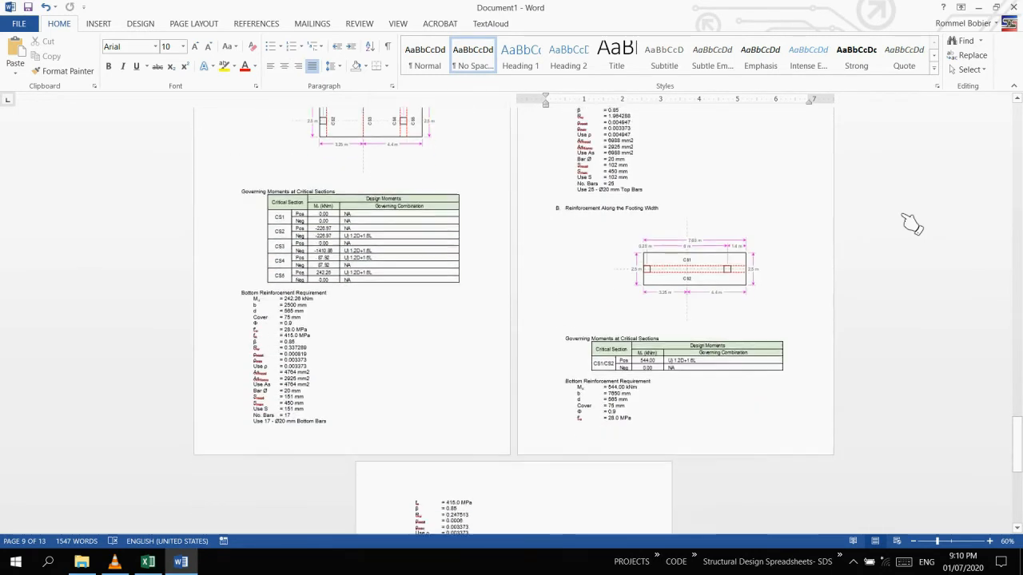
{"action": "scroll", "coordinate": [911, 224], "scroll_direction": "down", "scroll_amount": 2}
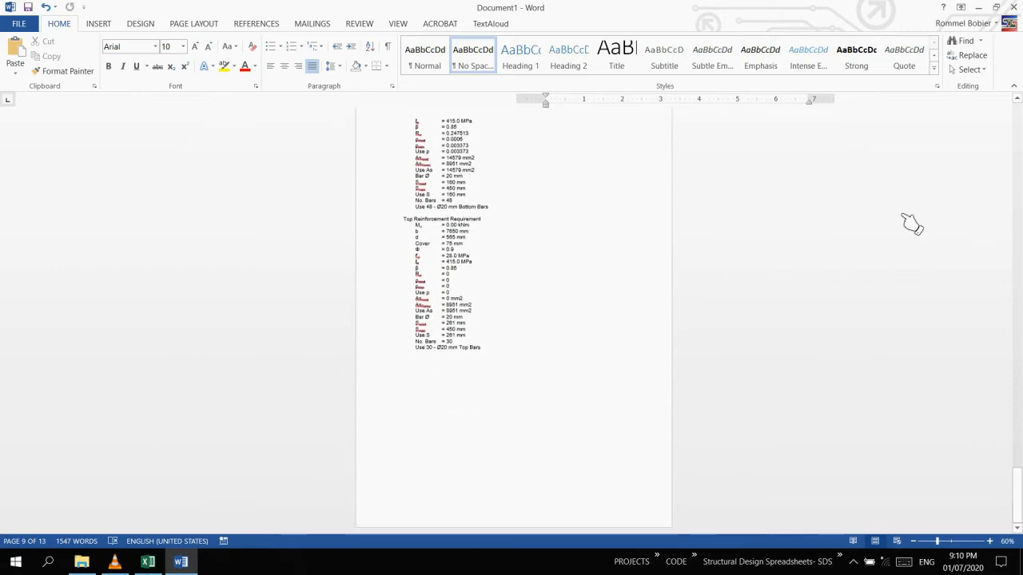
{"action": "scroll", "coordinate": [911, 224], "scroll_direction": "up", "scroll_amount": 7}
Close the exported Word document, dismiss the export message and return to the main program sheet.
{"action": "left_click", "coordinate": [1013, 6]}
{"action": "left_click", "coordinate": [531, 312]}
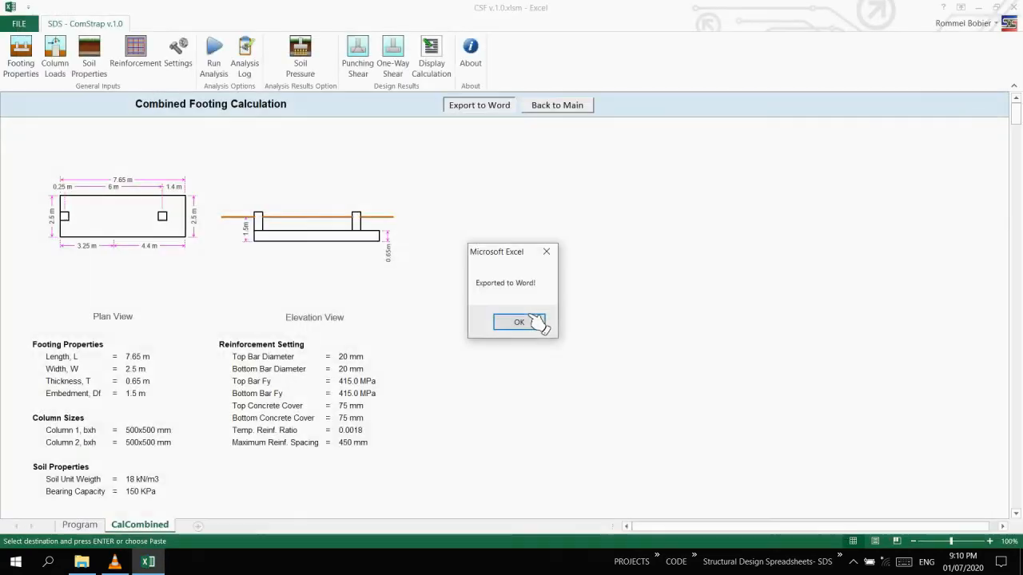
{"action": "left_click", "coordinate": [527, 322]}
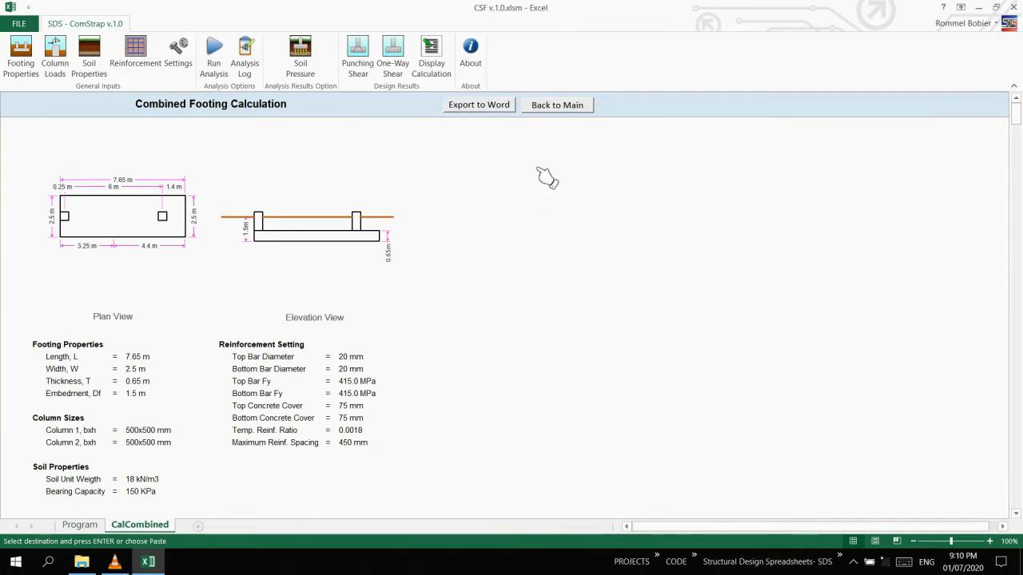
{"action": "left_click", "coordinate": [557, 109]}
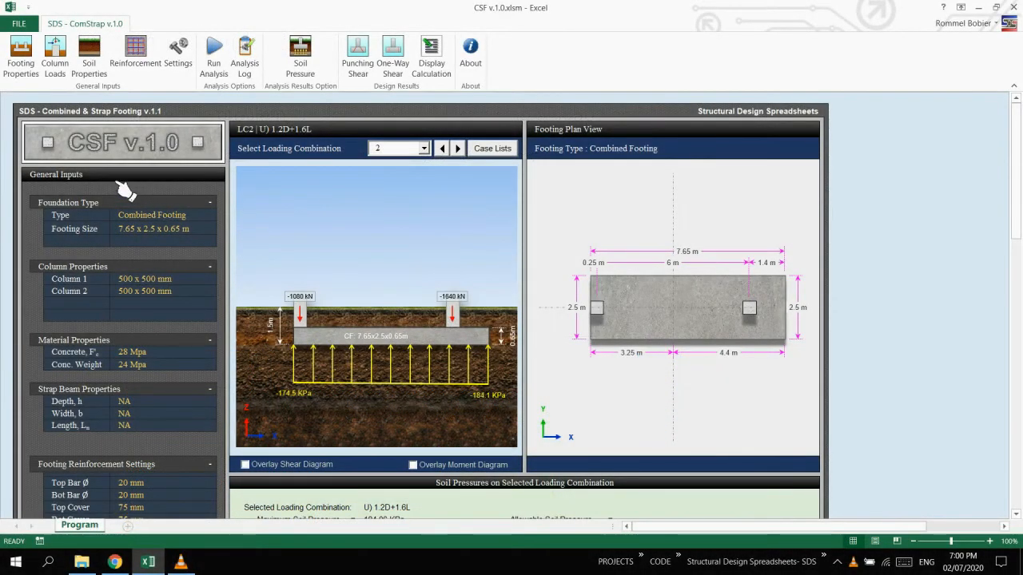
Change the foundation type to Strap Footing in the footing properties and set the footing thickness to 0.3 m.
{"action": "left_click", "coordinate": [24, 64]}
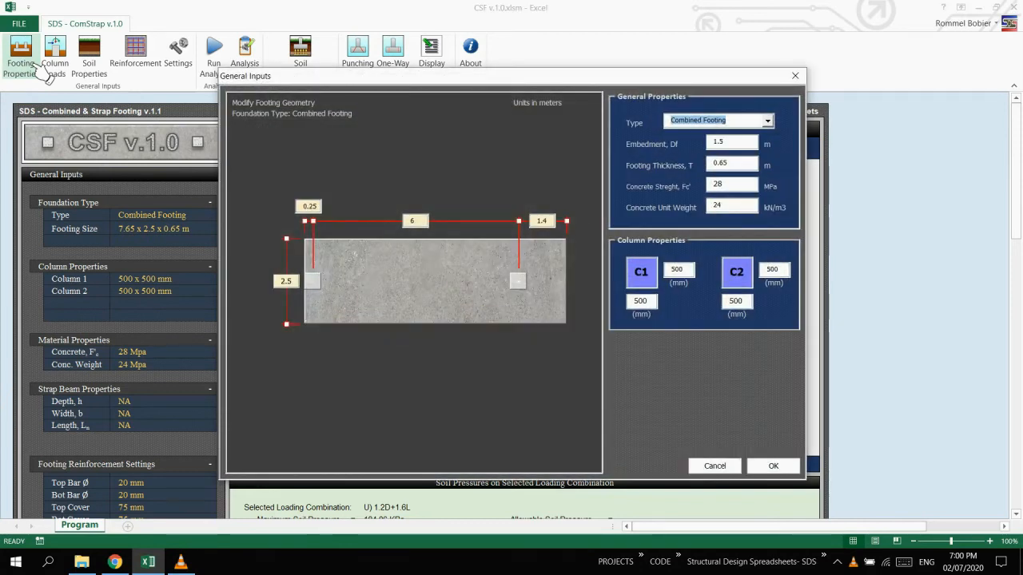
{"action": "left_click", "coordinate": [767, 122]}
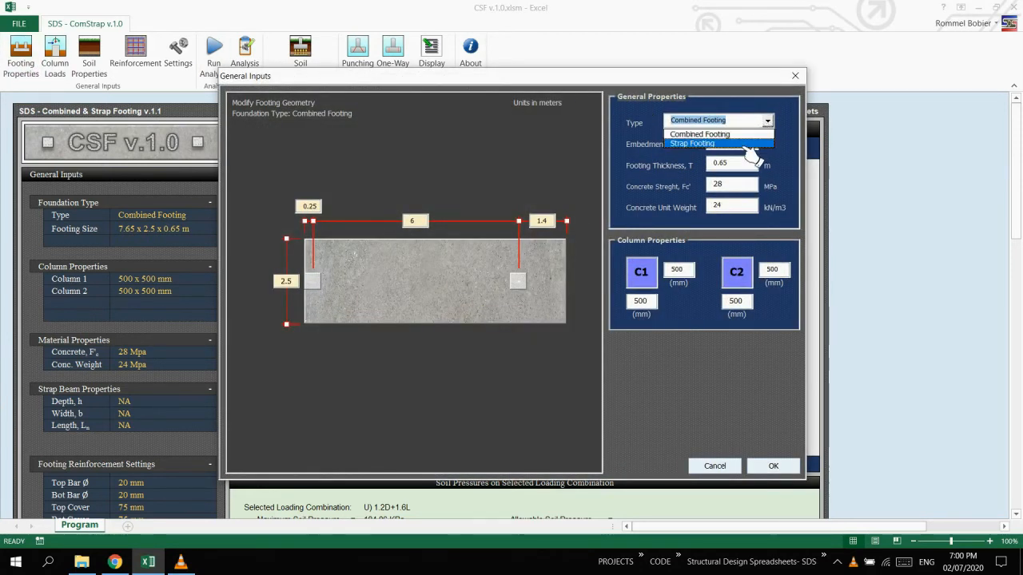
{"action": "left_click", "coordinate": [747, 144]}
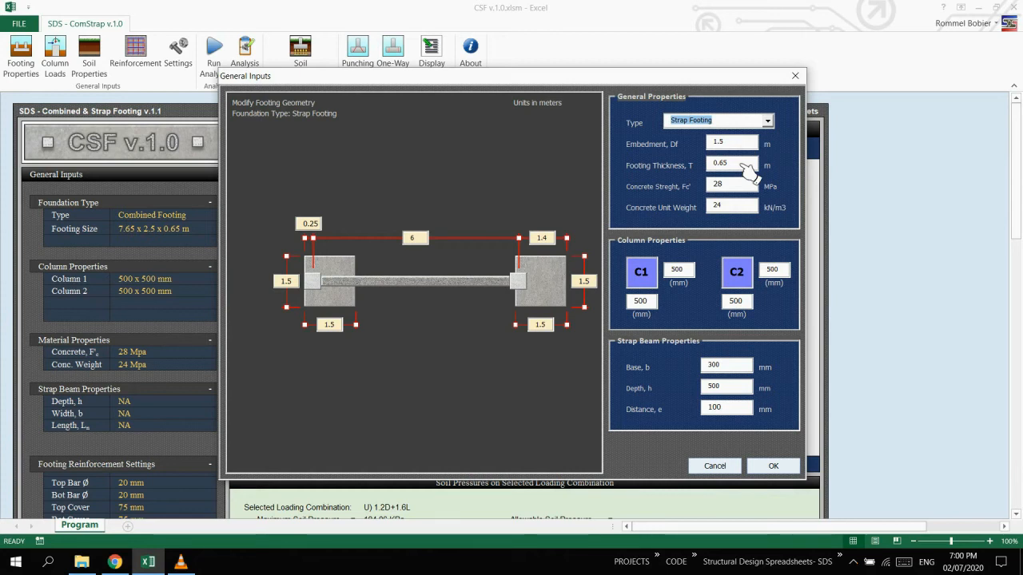
{"action": "left_click", "coordinate": [741, 166]}
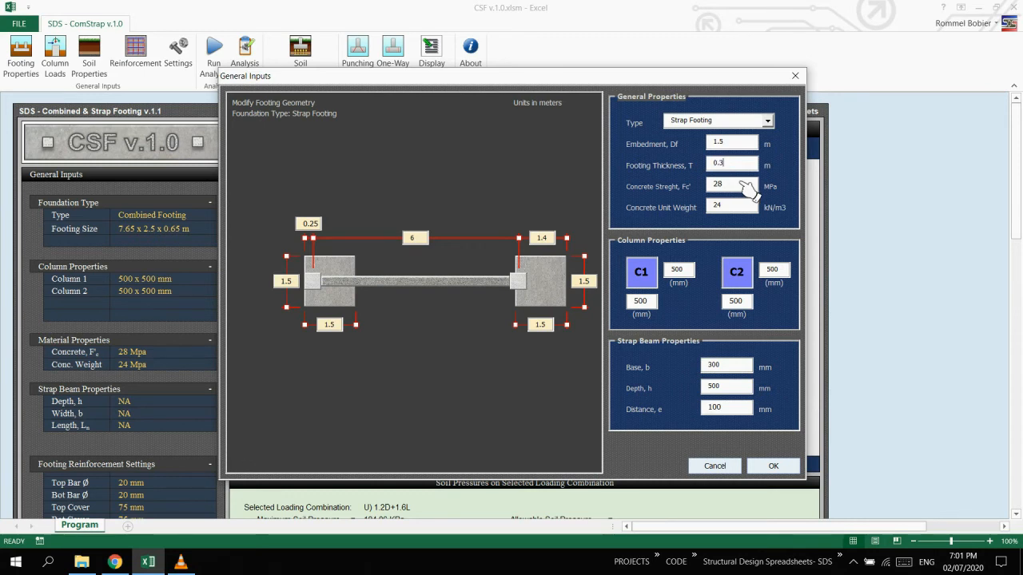
Set the strap beam's base to 500 mm and its depth to 800 mm.
{"action": "double_click", "coordinate": [729, 370]}
{"action": "type", "text": "5"}
{"action": "key", "text": "Tab"}
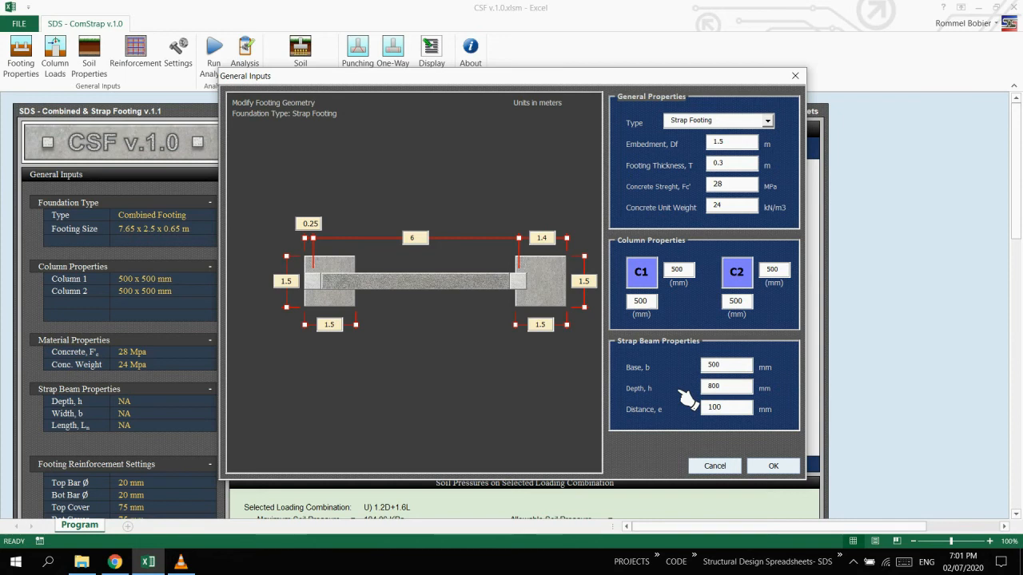
{"action": "left_click", "coordinate": [748, 411]}
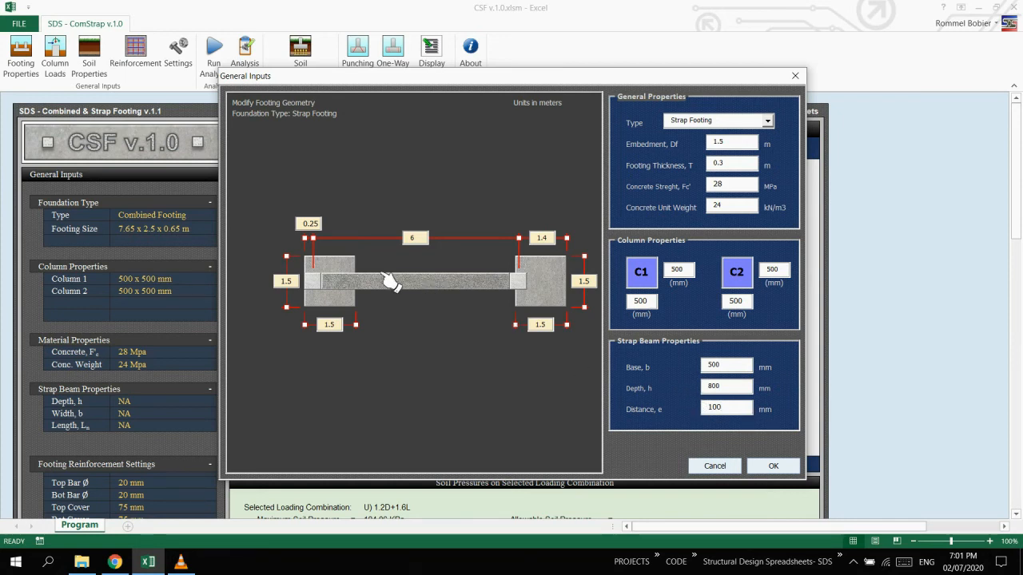
Resize the footing under column C1 to 2.5 m wide and 2.5 m long.
{"action": "left_click", "coordinate": [284, 281]}
{"action": "type", "text": "2.5"}
{"action": "left_click", "coordinate": [333, 328]}
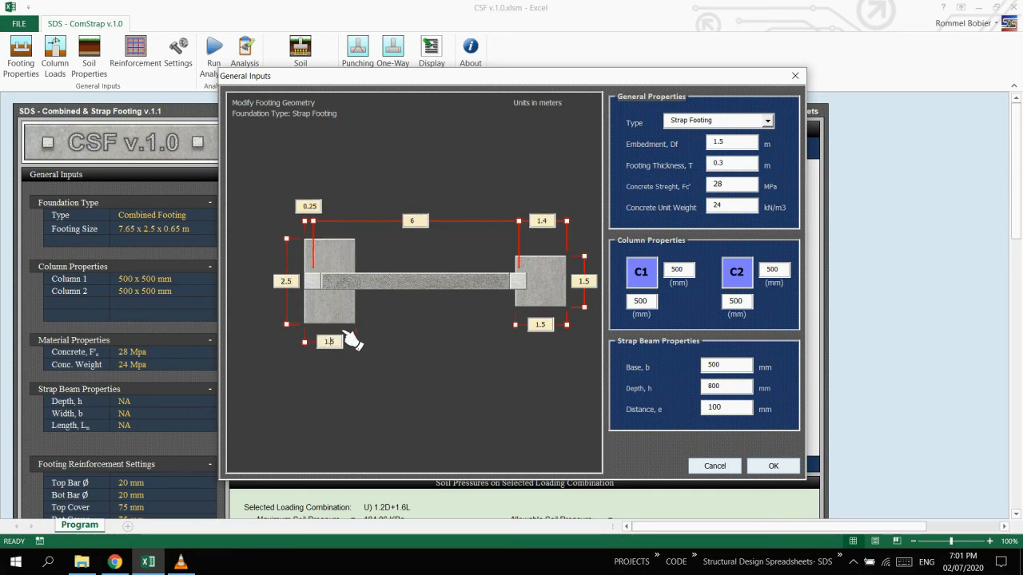
{"action": "left_click_drag", "start_coordinate": [341, 345], "coordinate": [301, 348]}
{"action": "type", "text": "2.5"}
Set the distance from column C2's centre to the outer footing edge to 1.25 m.
{"action": "left_click", "coordinate": [553, 223]}
{"action": "left_click_drag", "start_coordinate": [559, 226], "coordinate": [533, 231]}
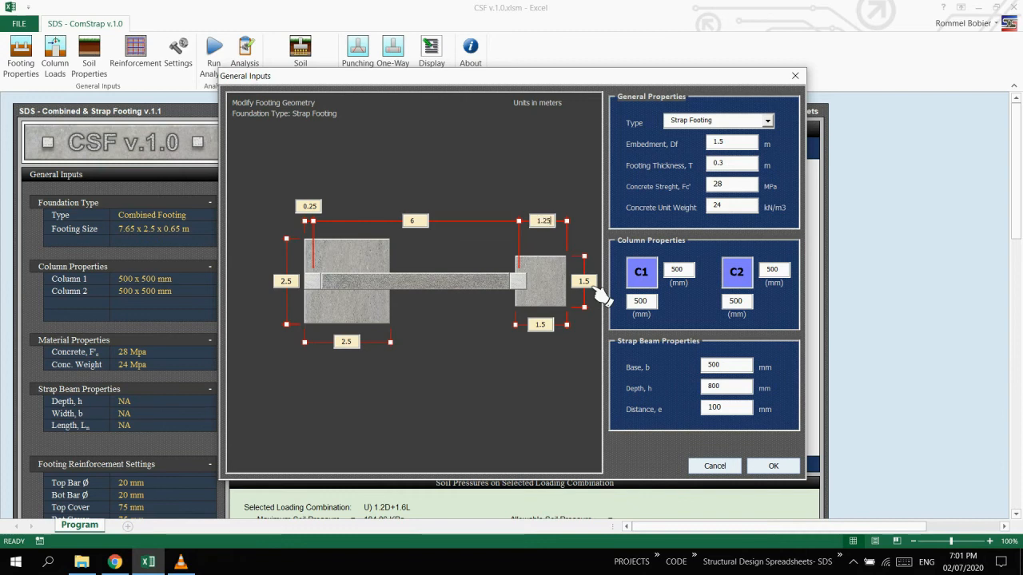
Resize the footing under column C2 to 2.5 m wide and 2.5 m long and apply the modified footing properties.
{"action": "left_click_drag", "start_coordinate": [591, 286], "coordinate": [567, 291]}
{"action": "type", "text": "2"}
{"action": "left_click", "coordinate": [551, 327]}
{"action": "left_click_drag", "start_coordinate": [551, 345], "coordinate": [501, 352]}
{"action": "type", "text": "2.5"}
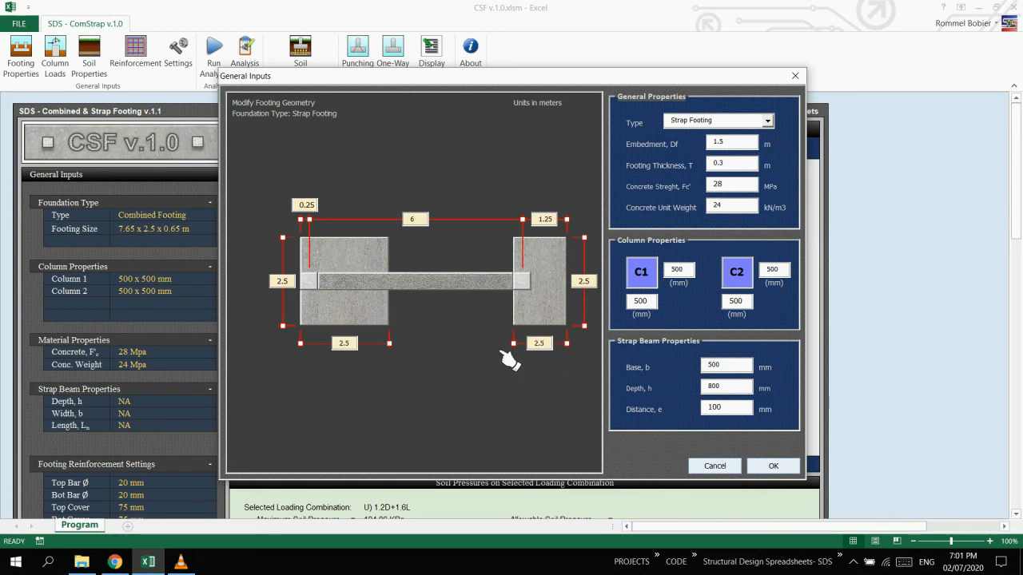
{"action": "left_click", "coordinate": [588, 288]}
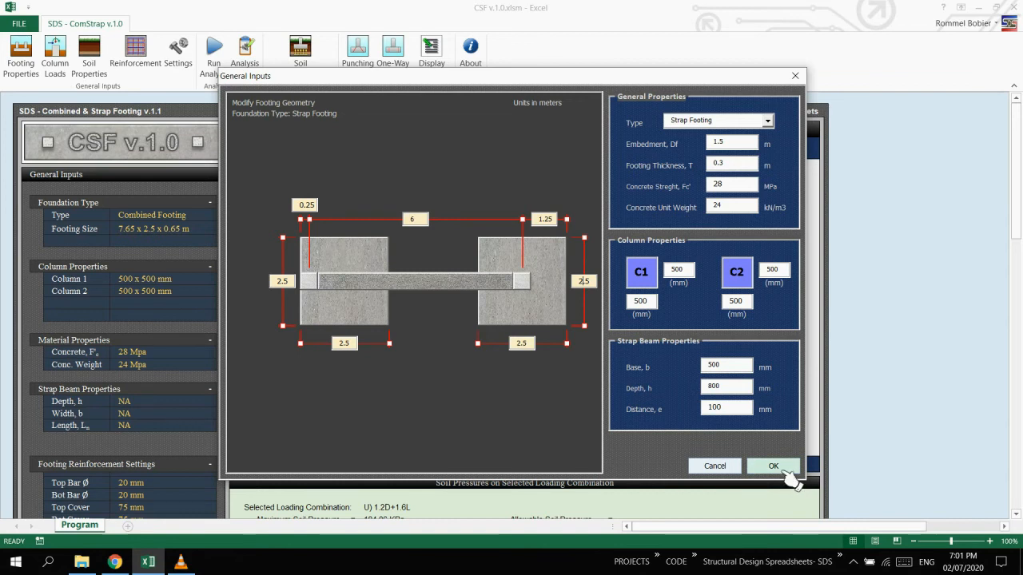
{"action": "left_click", "coordinate": [785, 471]}
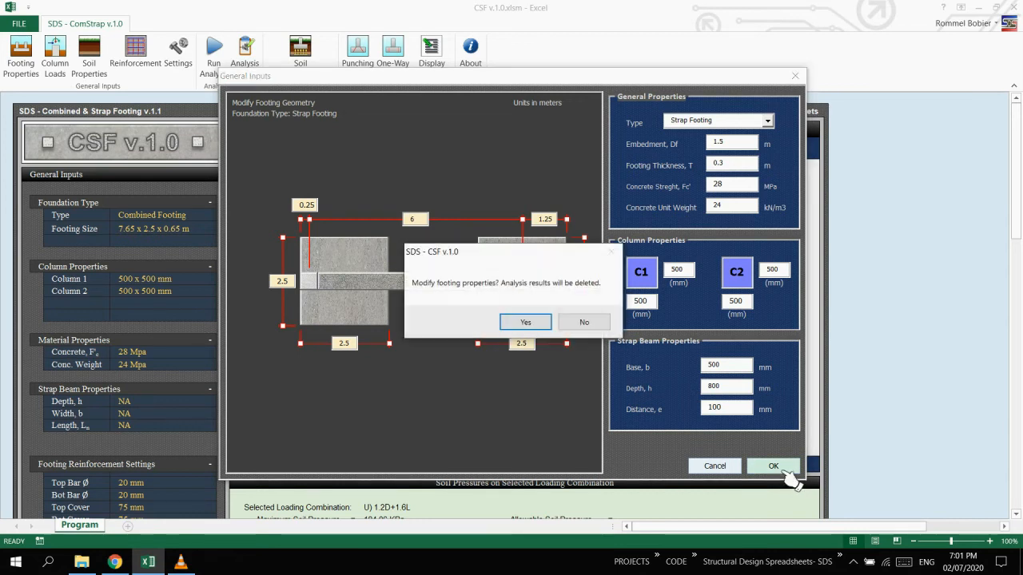
{"action": "left_click", "coordinate": [540, 328]}
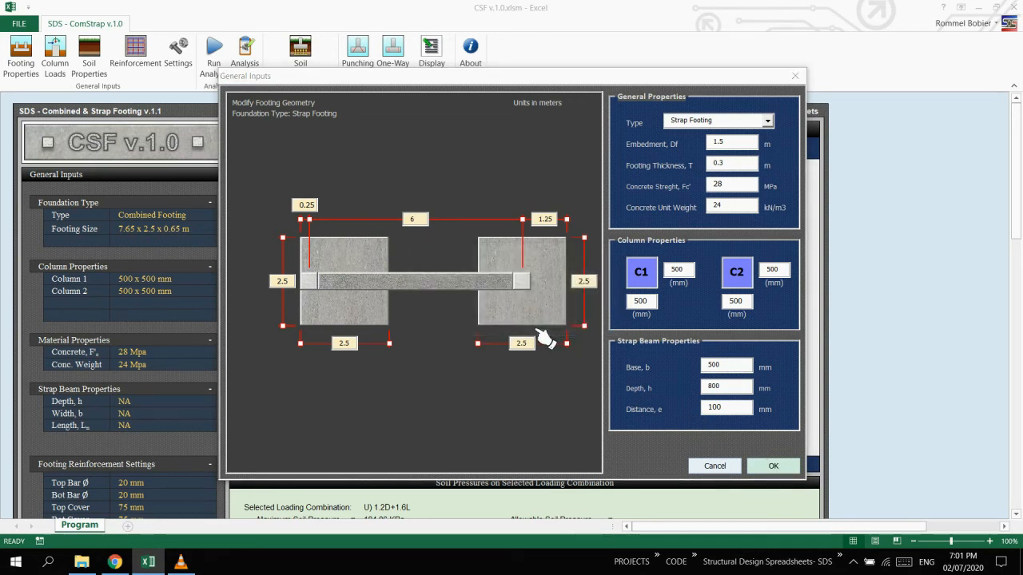
Set the strap beam's main rebar yield strength to 415 MPa in the reinforcement settings.
{"action": "left_click", "coordinate": [162, 71]}
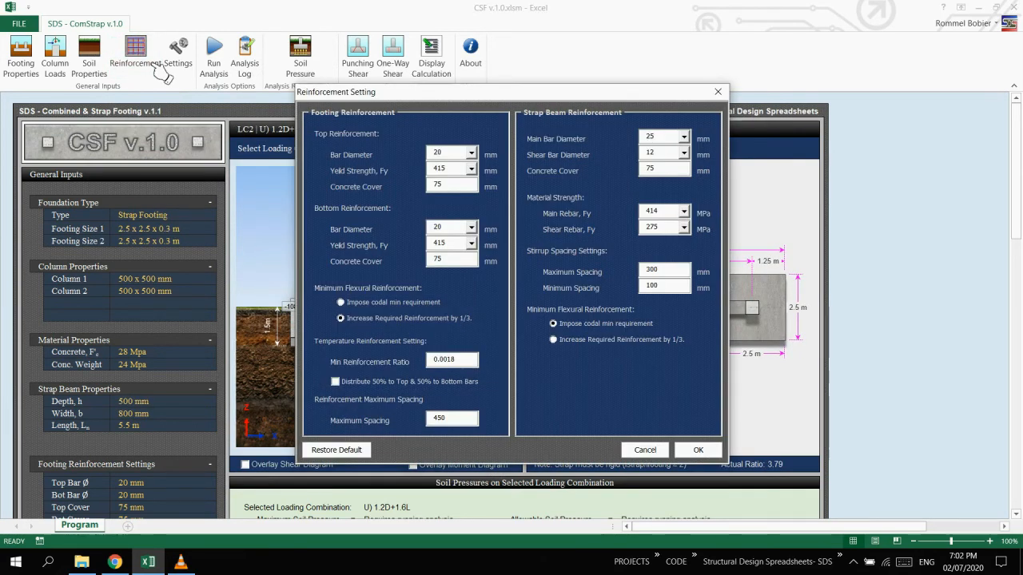
{"action": "double_click", "coordinate": [650, 211]}
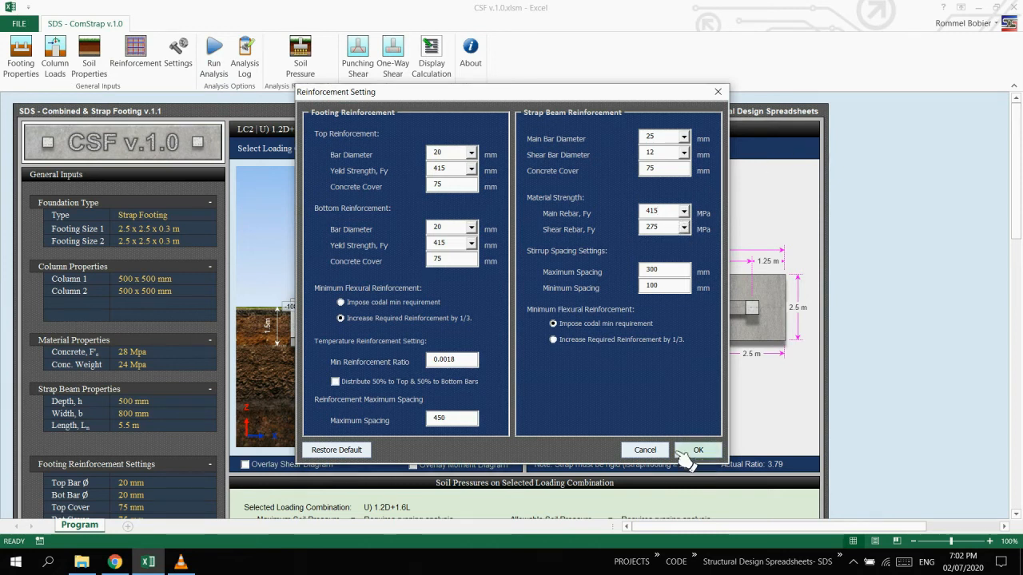
{"action": "left_click", "coordinate": [697, 450]}
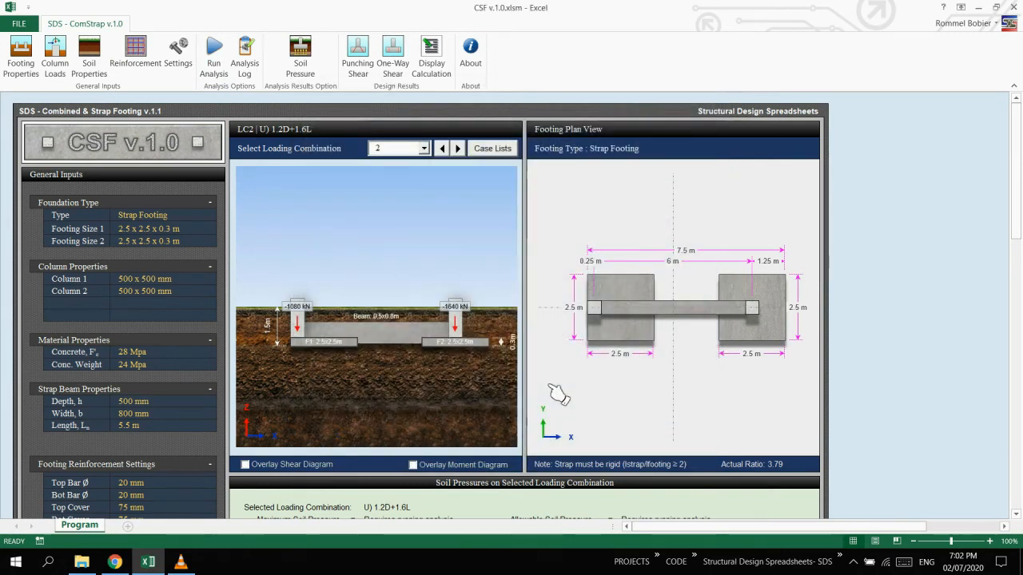
Run the analysis on the strap footing and go through each listed warning and its suggestion.
{"action": "left_click", "coordinate": [234, 76]}
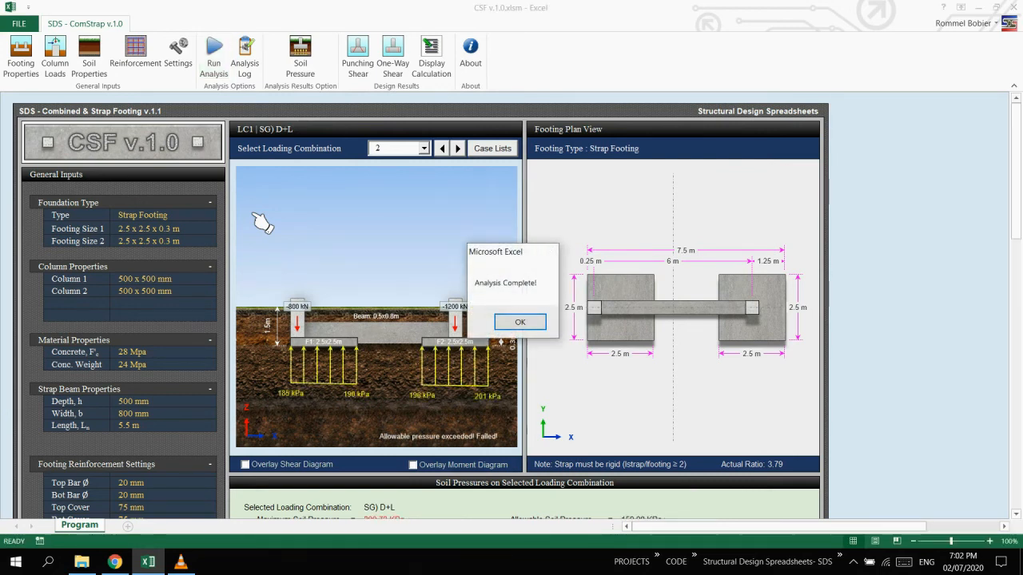
{"action": "key", "text": "Return"}
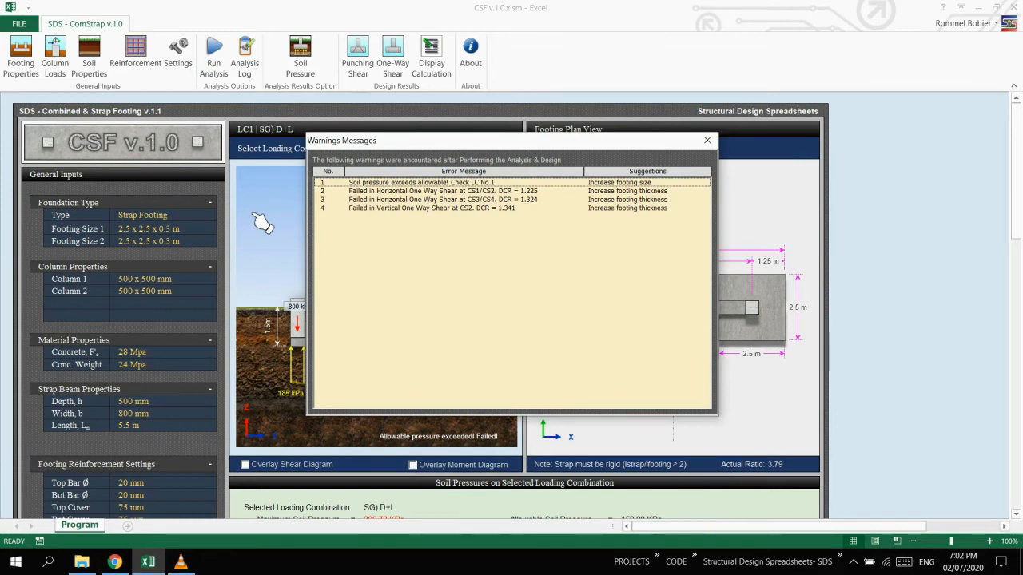
{"action": "left_click", "coordinate": [596, 185]}
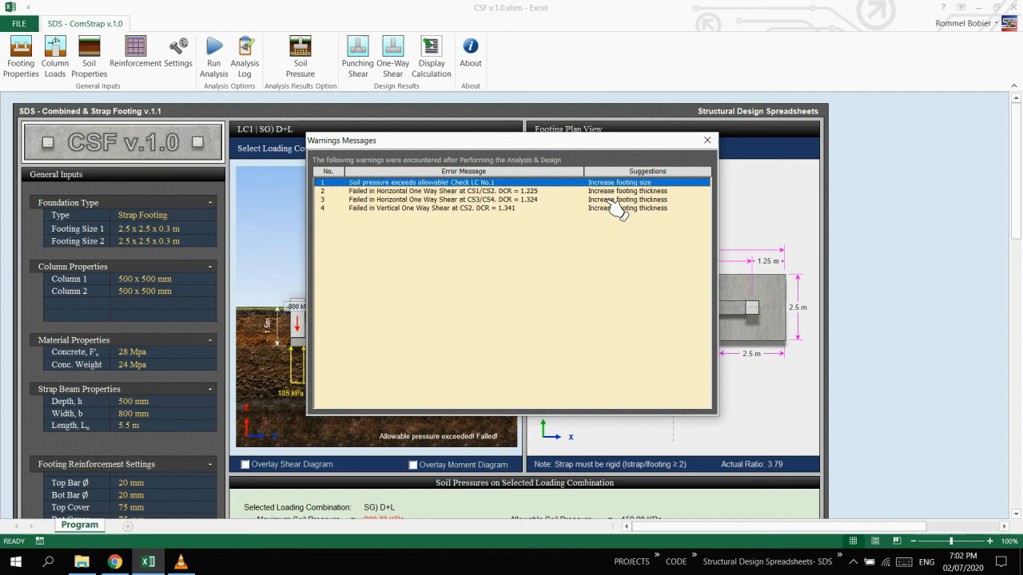
{"action": "key", "text": "Down"}
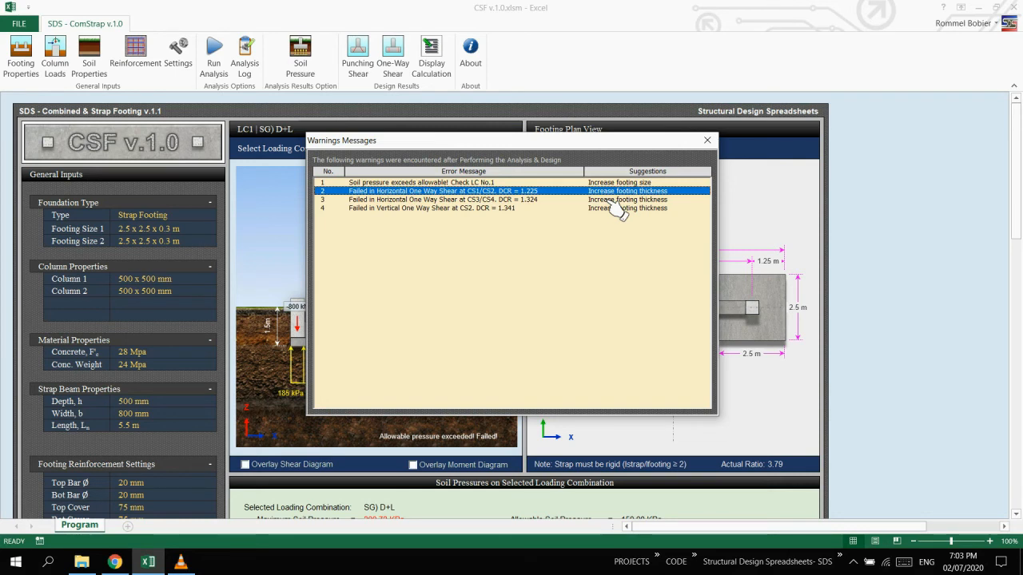
{"action": "key", "text": "Down"}
{"action": "key", "text": "Down"}
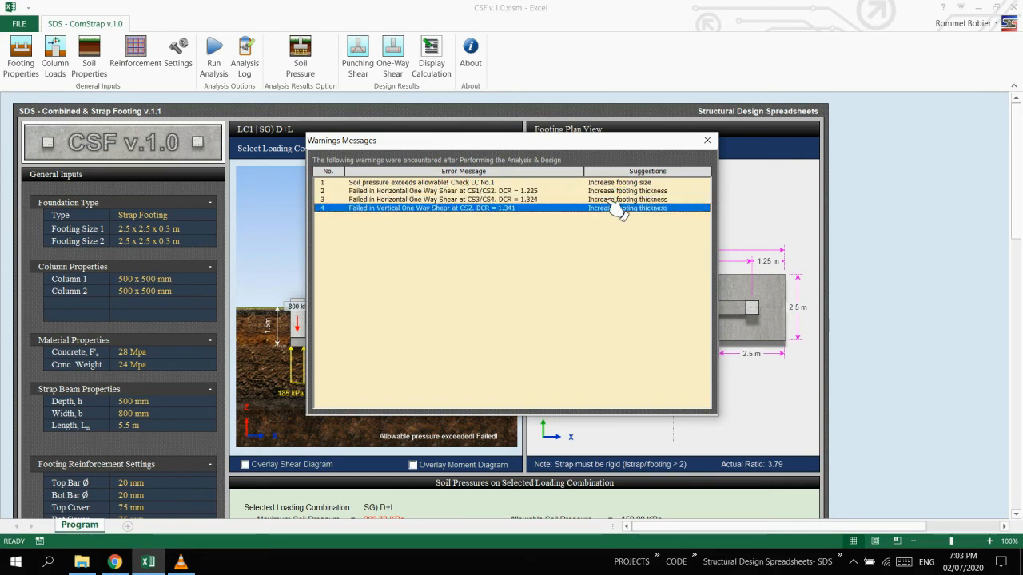
{"action": "left_click", "coordinate": [708, 142]}
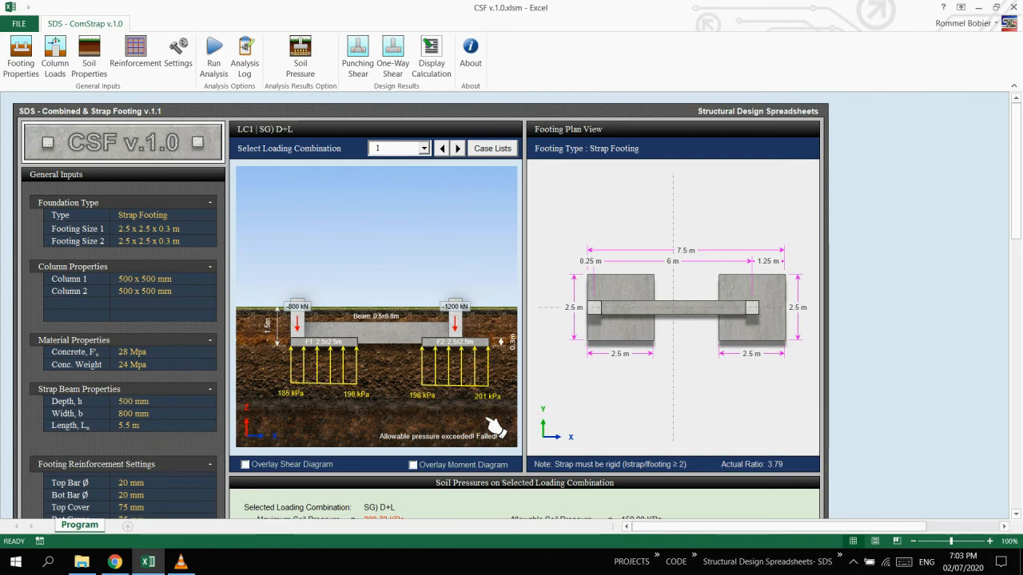
Increase the footing thickness to 0.35 m in the footing properties.
{"action": "left_click", "coordinate": [32, 60]}
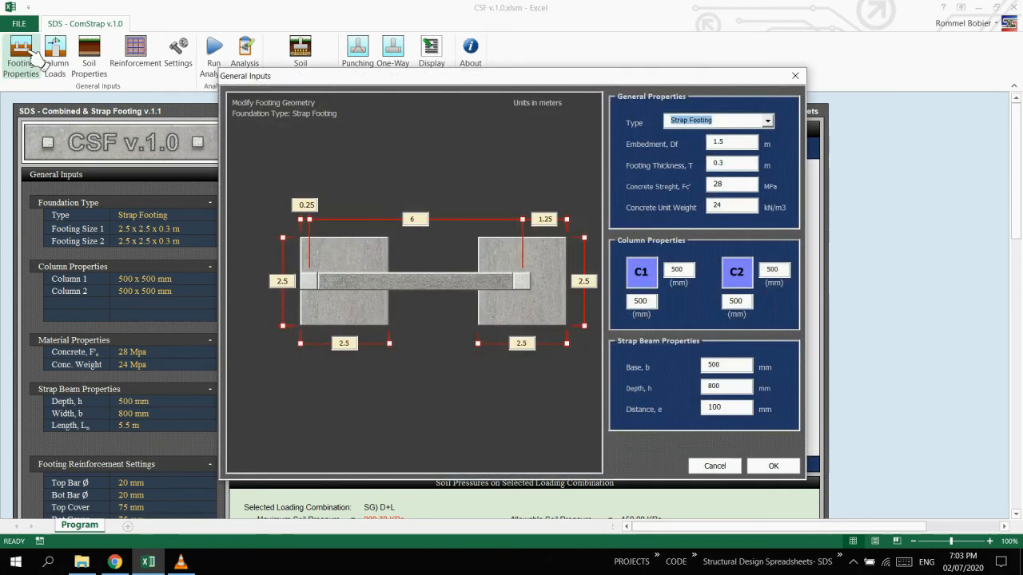
{"action": "left_click", "coordinate": [750, 170]}
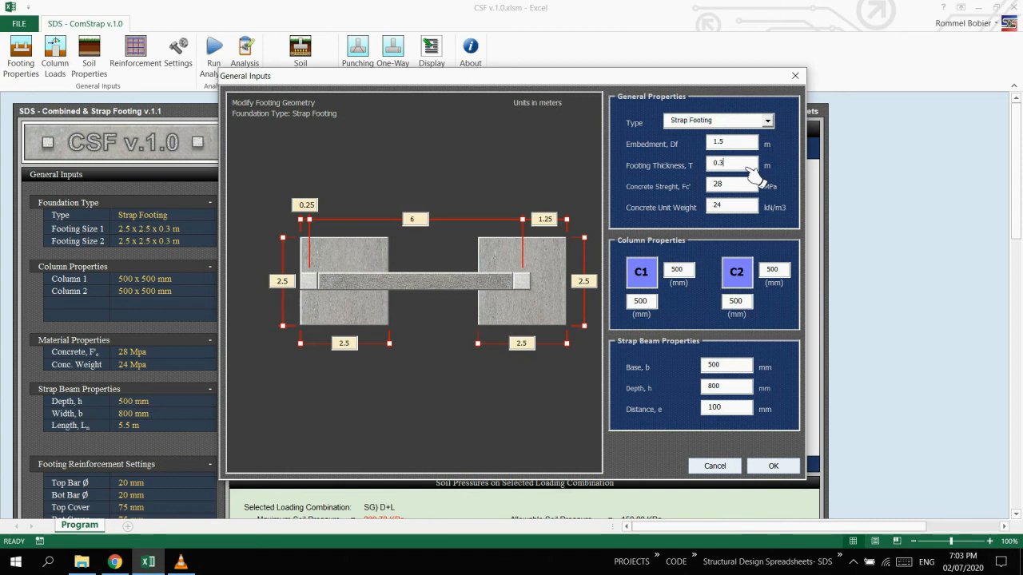
{"action": "left_click_drag", "start_coordinate": [739, 165], "coordinate": [716, 176]}
{"action": "type", "text": "0.35"}
Enlarge the footing under column C1 to 3 m wide and 3 m long.
{"action": "left_click_drag", "start_coordinate": [300, 288], "coordinate": [246, 286]}
{"action": "type", "text": "3"}
{"action": "left_click_drag", "start_coordinate": [361, 356], "coordinate": [327, 357]}
{"action": "type", "text": "3"}
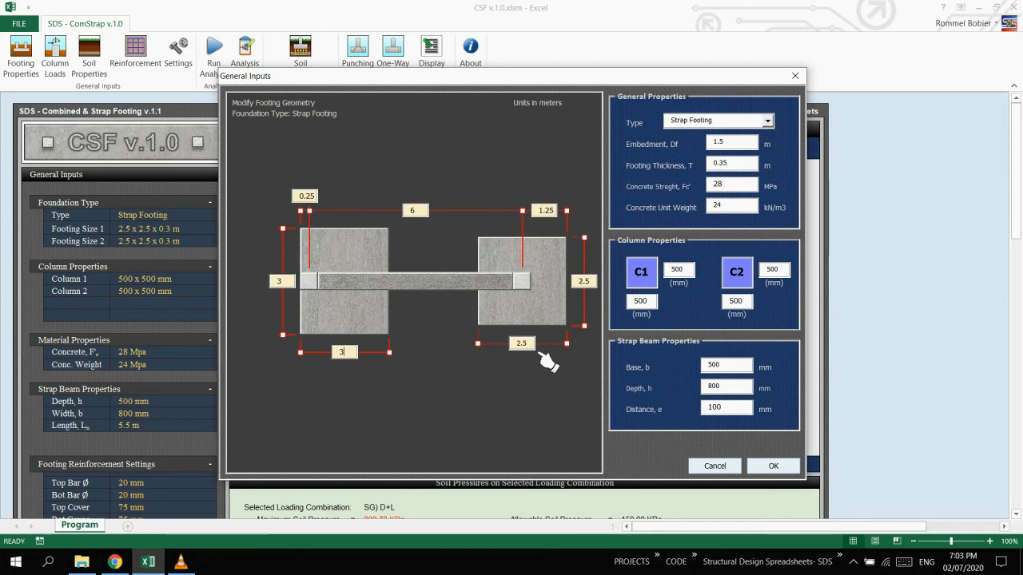
Enlarge the footing under column C2 to 3 m wide and 3 m long.
{"action": "left_click_drag", "start_coordinate": [534, 343], "coordinate": [509, 344]}
{"action": "type", "text": "3"}
{"action": "left_click", "coordinate": [593, 283]}
{"action": "left_click_drag", "start_coordinate": [594, 287], "coordinate": [569, 284]}
{"action": "type", "text": "3"}
{"action": "key", "text": "Tab"}
Set the distance from column C2's centre to the outer footing edge to 1.5 m and apply the footing changes.
{"action": "left_click_drag", "start_coordinate": [556, 211], "coordinate": [505, 212]}
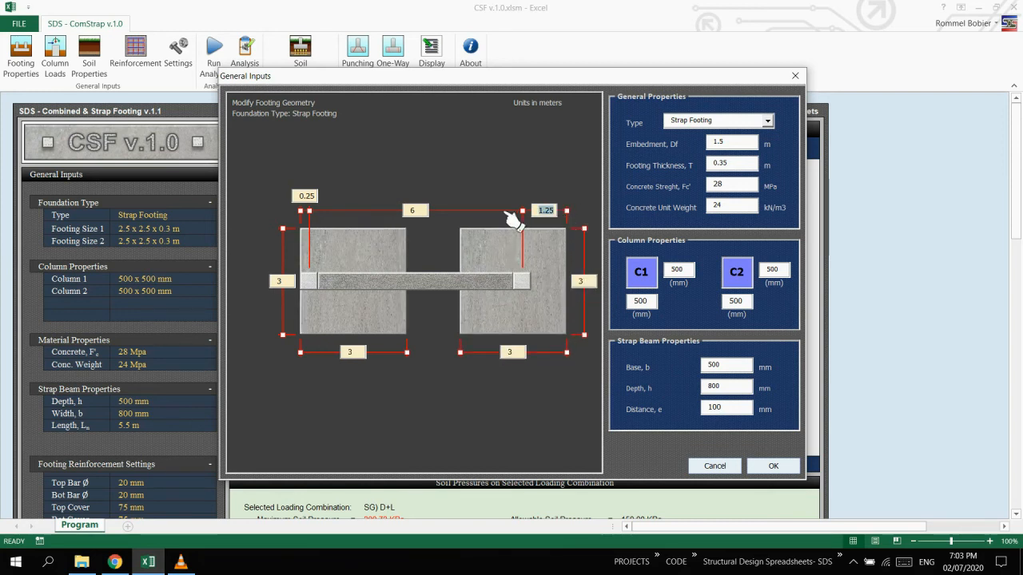
{"action": "type", "text": "1.5"}
{"action": "key", "text": "Tab"}
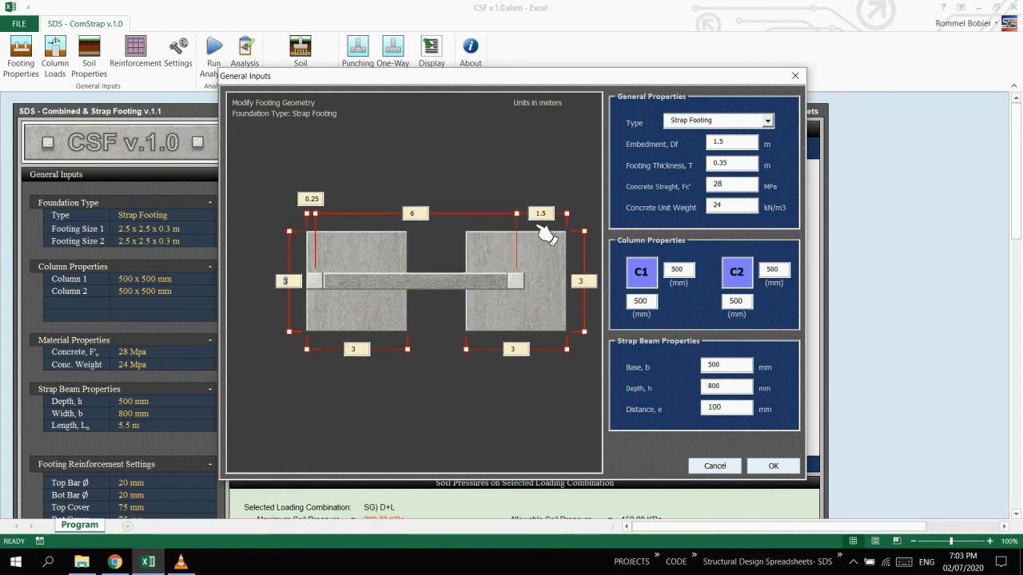
{"action": "left_click", "coordinate": [773, 467]}
{"action": "left_click", "coordinate": [540, 323]}
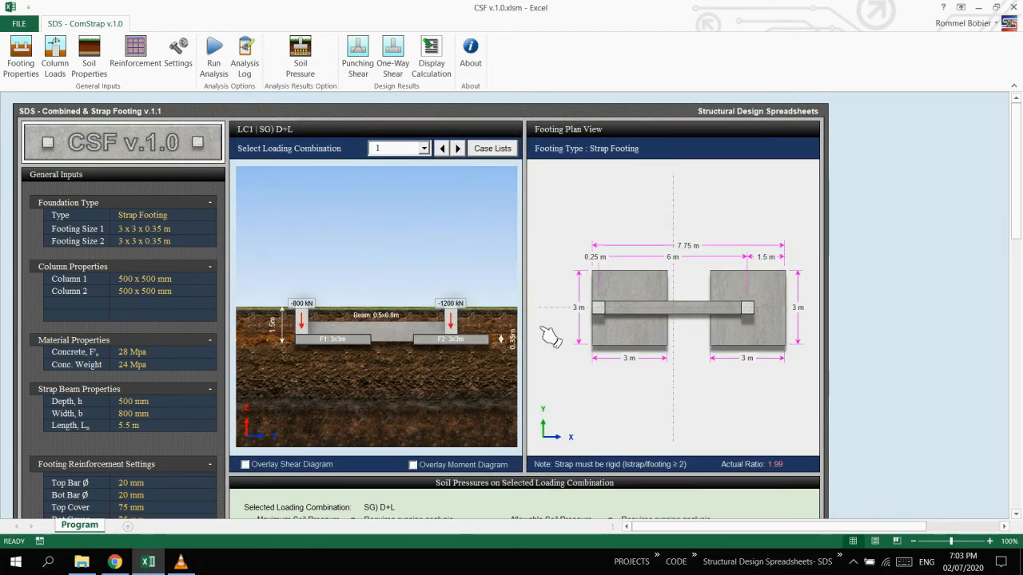
Rerun the analysis and compare the soil pressures for load cases SG) D+L and U) 1.2D+1.6L.
{"action": "left_click", "coordinate": [224, 72]}
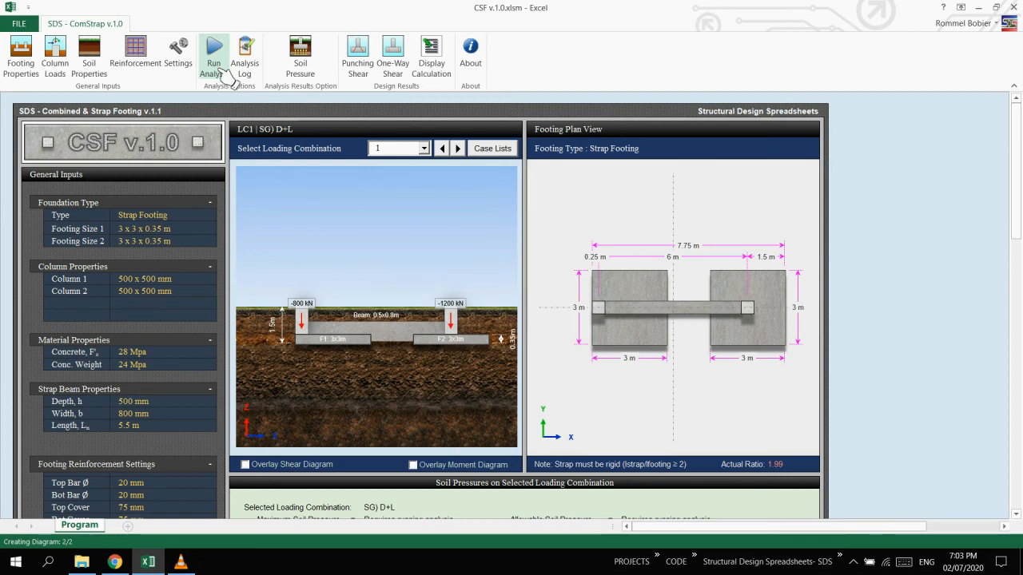
{"action": "left_click", "coordinate": [526, 322]}
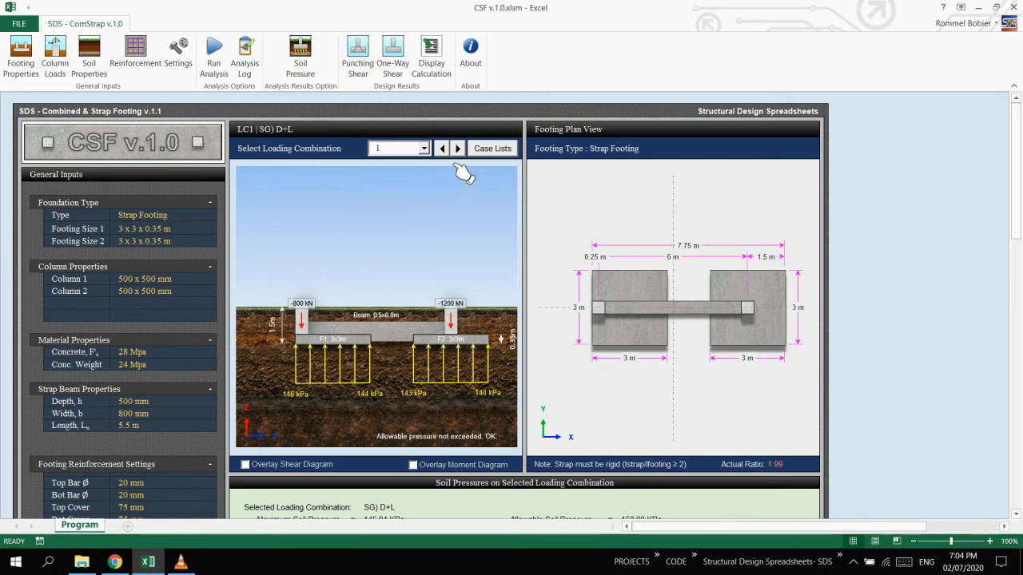
{"action": "left_click", "coordinate": [485, 155]}
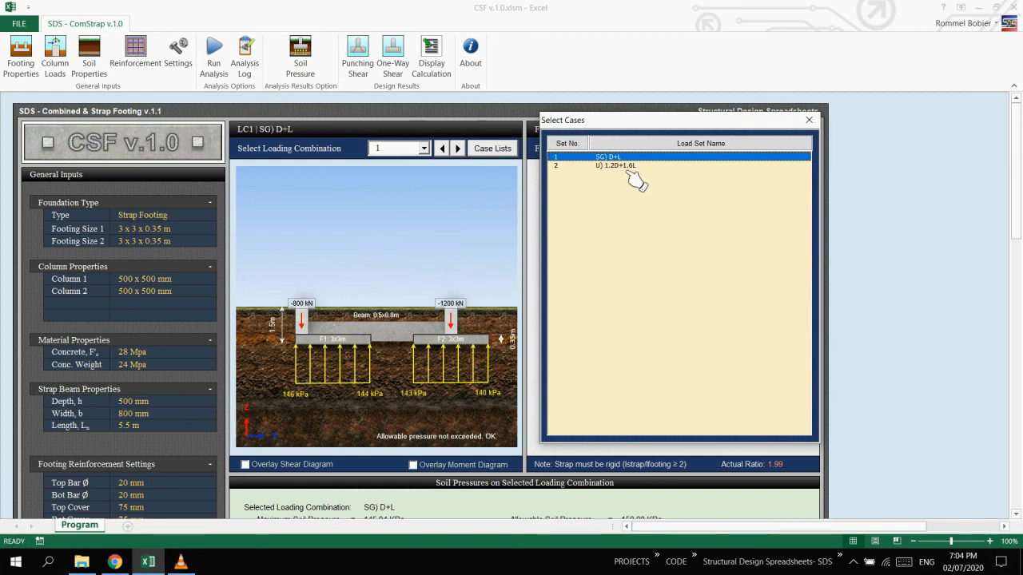
{"action": "left_click", "coordinate": [631, 166]}
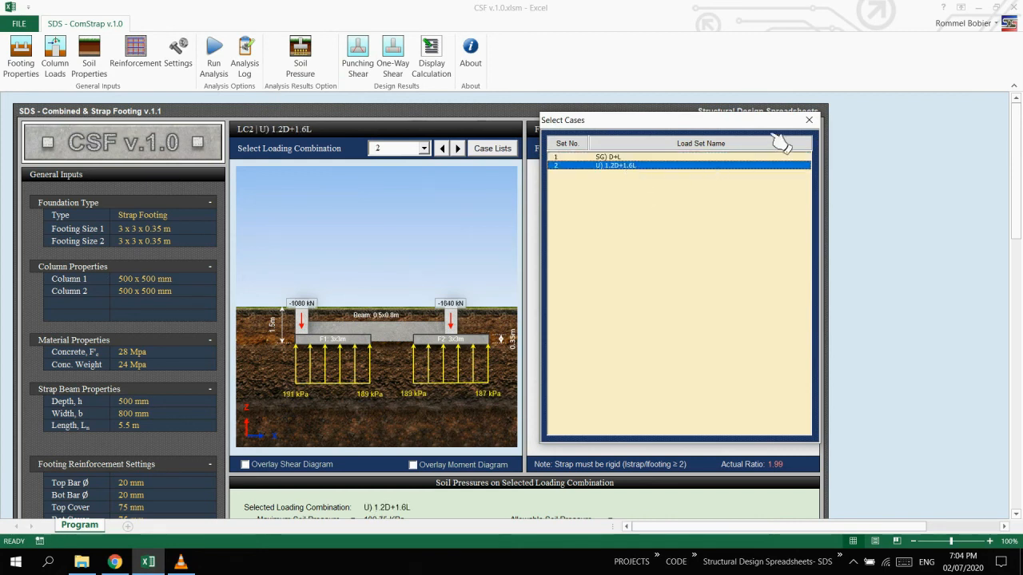
{"action": "left_click", "coordinate": [781, 157]}
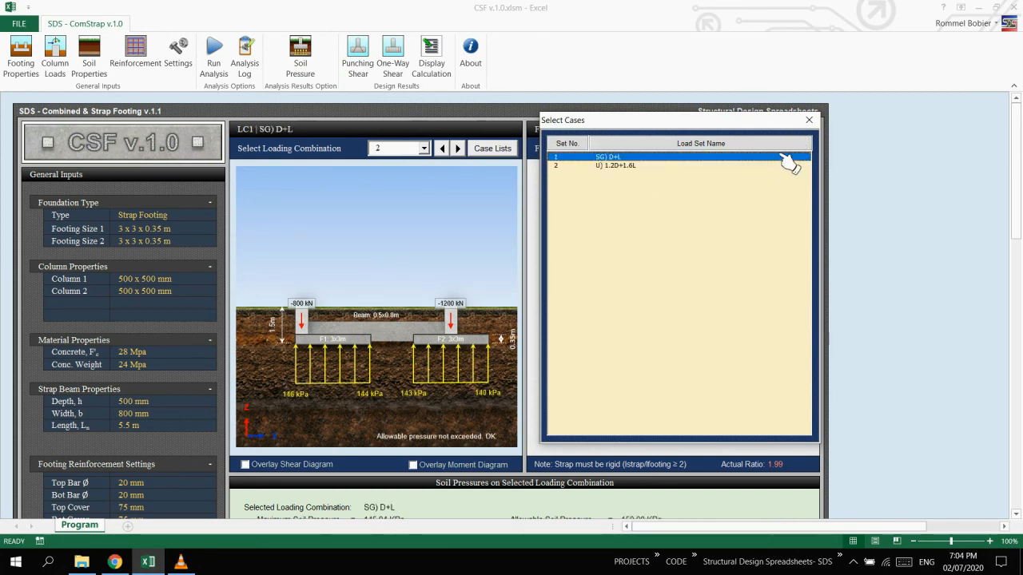
{"action": "left_click", "coordinate": [811, 121]}
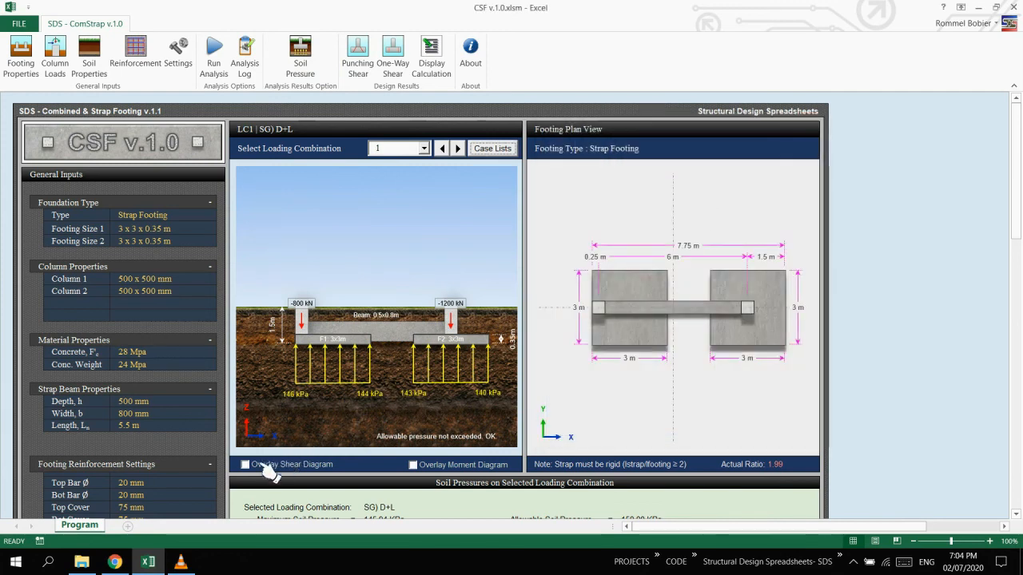
Overlay the shear and moment diagrams on the footing elevation to inspect them, and hide both again.
{"action": "left_click", "coordinate": [245, 465]}
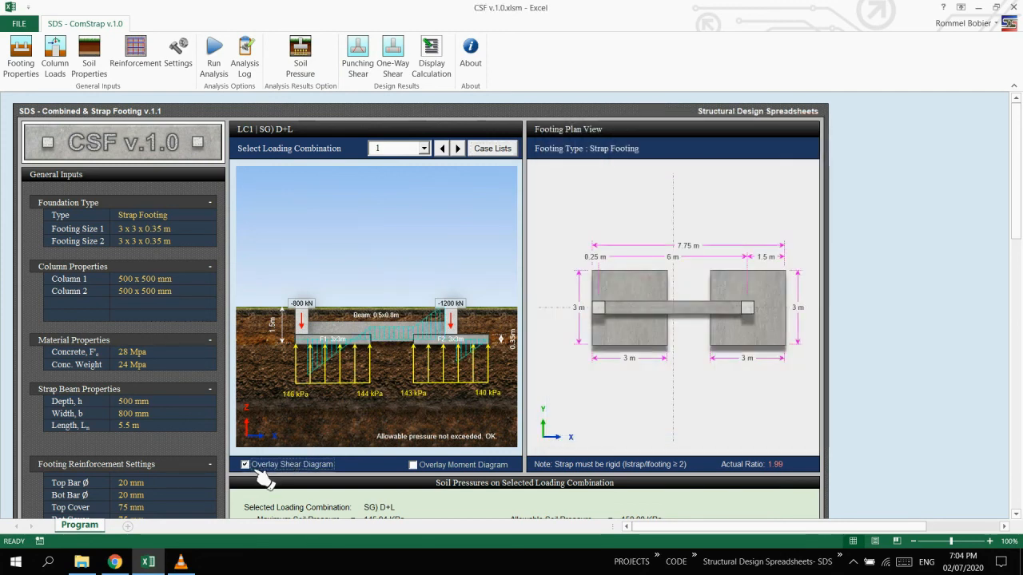
{"action": "left_click", "coordinate": [427, 470]}
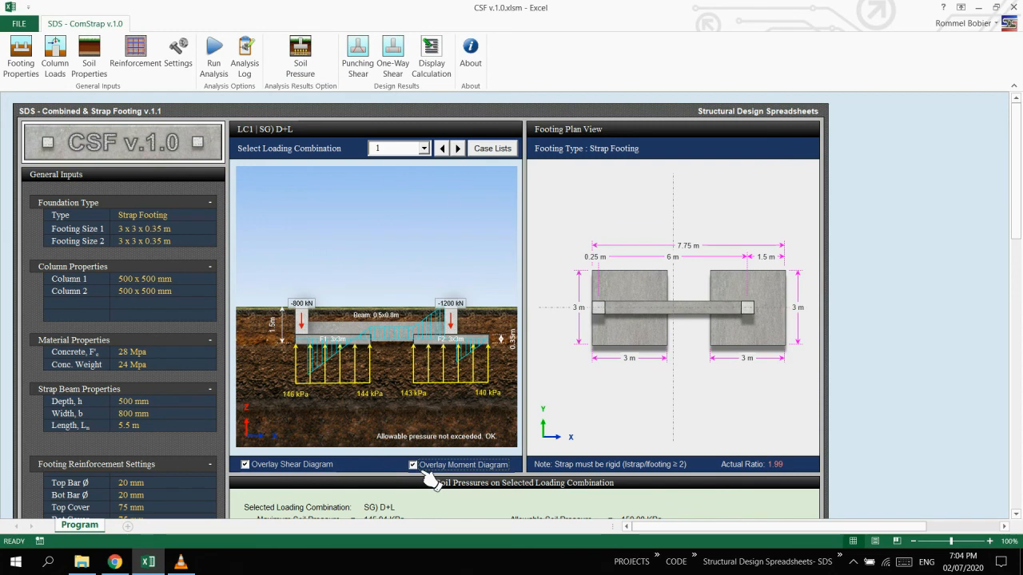
{"action": "left_click", "coordinate": [428, 472]}
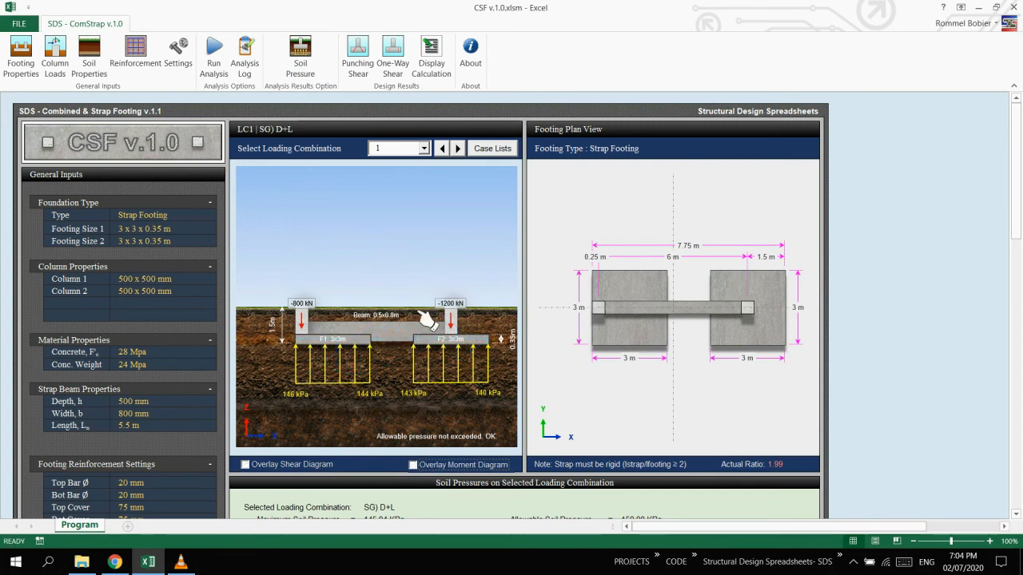
Show loading combination 2 and examine its soil pressures, shear and moment diagrams, envelopes, reinforcement requirements and strap beam detail.
{"action": "left_click", "coordinate": [424, 148]}
{"action": "left_click", "coordinate": [409, 173]}
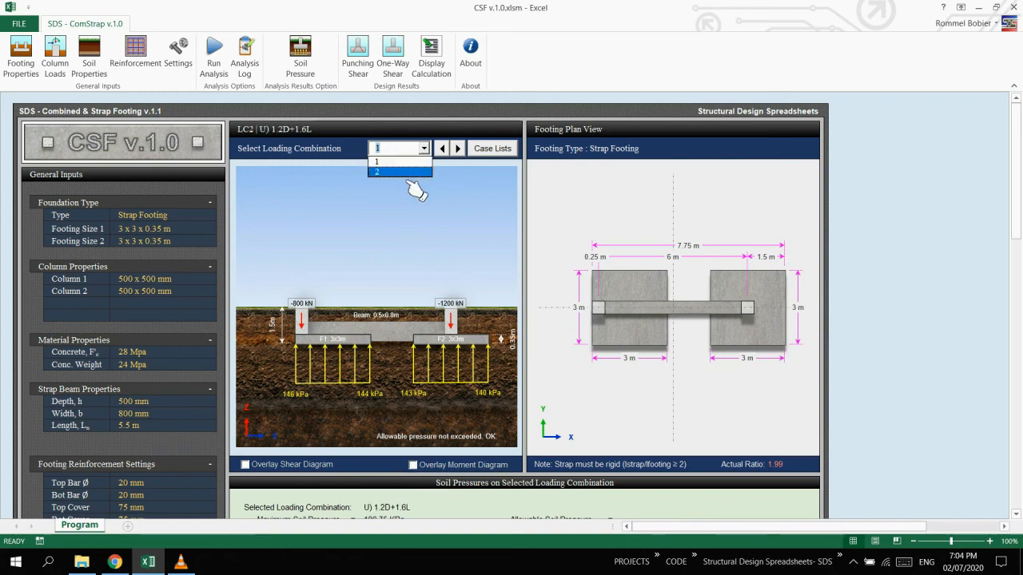
{"action": "scroll", "coordinate": [478, 286], "scroll_direction": "down", "scroll_amount": 8}
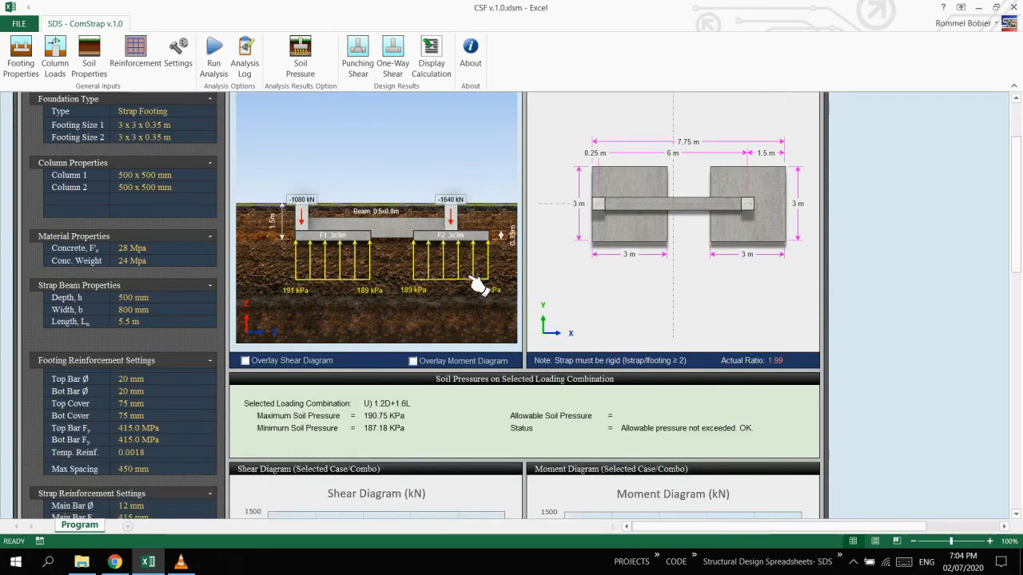
{"action": "scroll", "coordinate": [478, 286], "scroll_direction": "down", "scroll_amount": 1}
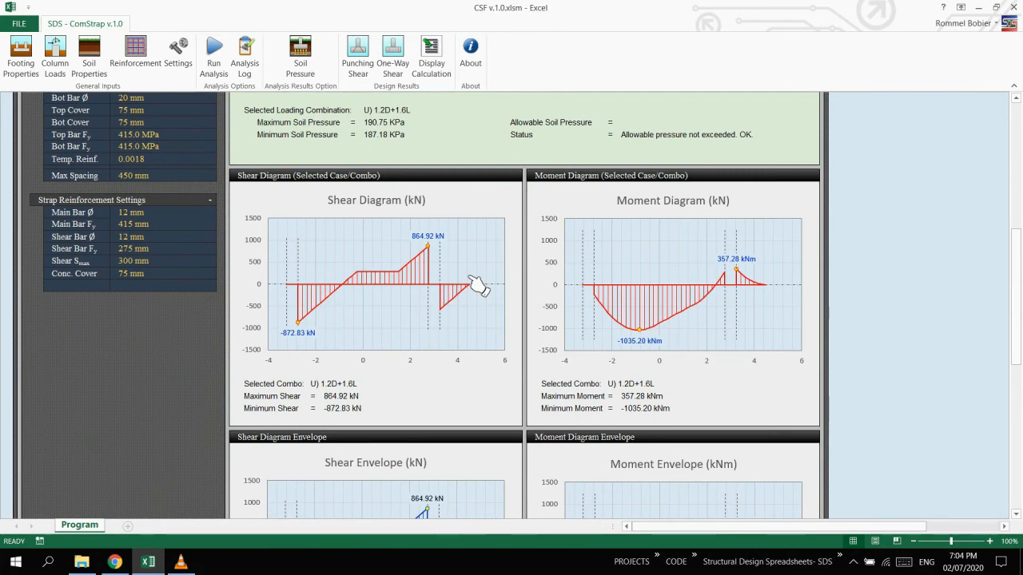
{"action": "scroll", "coordinate": [478, 286], "scroll_direction": "down", "scroll_amount": 5}
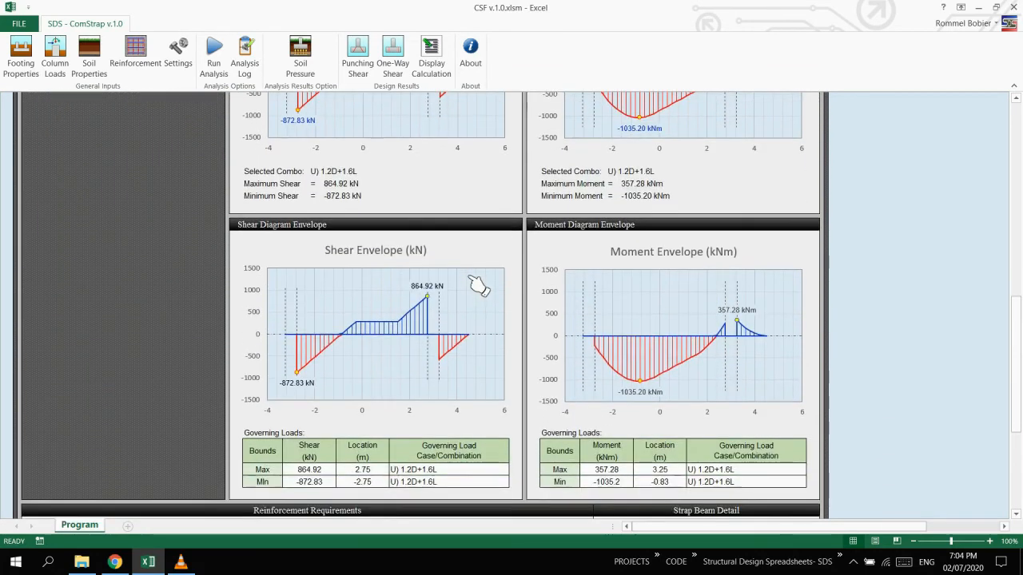
{"action": "scroll", "coordinate": [478, 286], "scroll_direction": "down", "scroll_amount": 6}
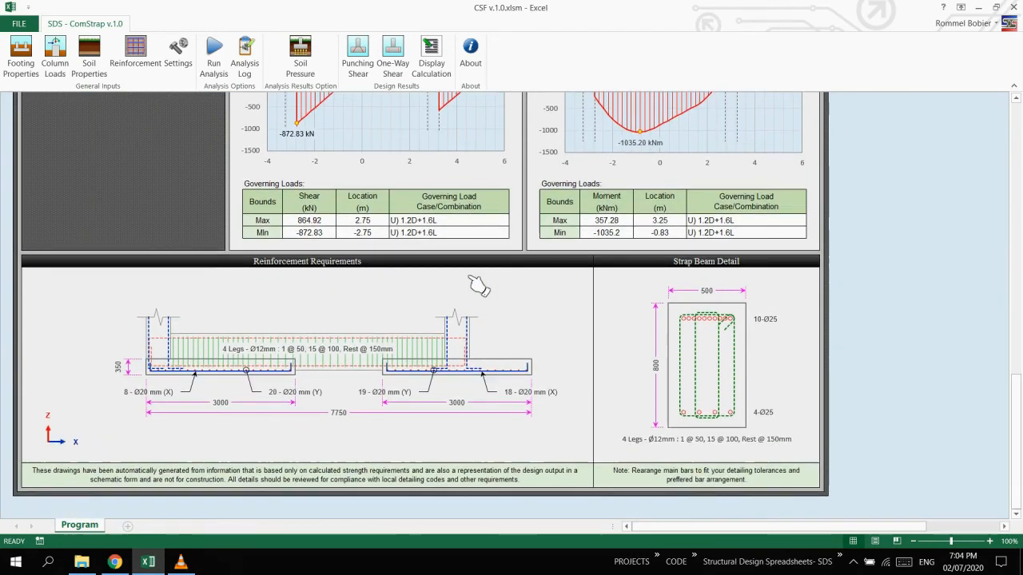
{"action": "scroll", "coordinate": [478, 286], "scroll_direction": "down", "scroll_amount": 1}
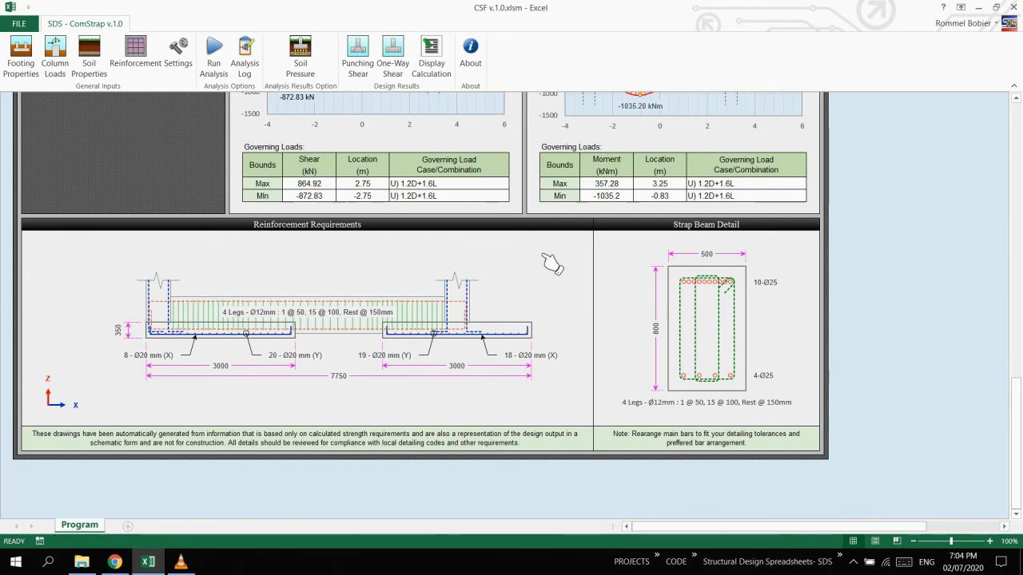
{"action": "scroll", "coordinate": [551, 263], "scroll_direction": "up", "scroll_amount": 10}
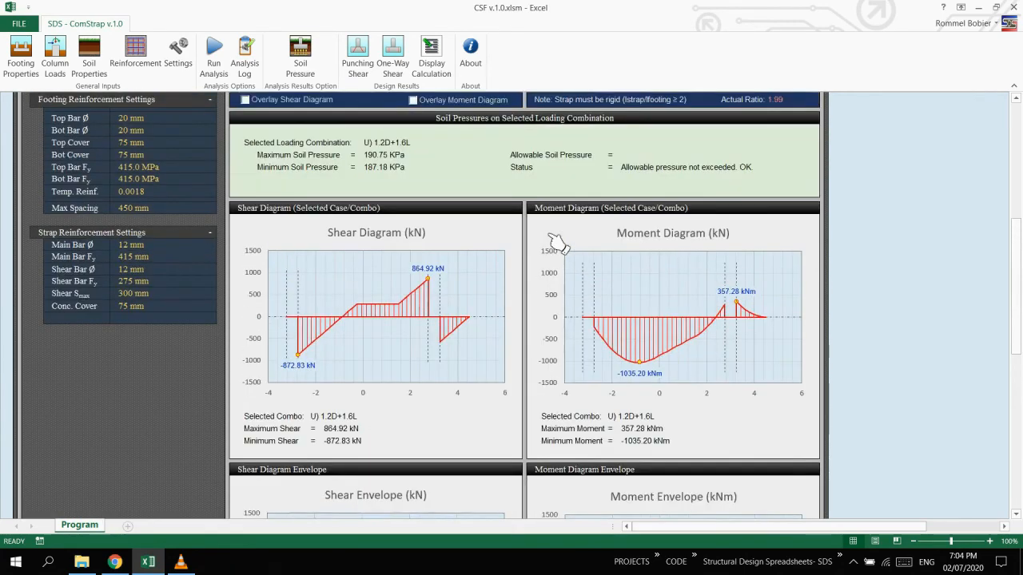
Display the strap footing calculation report and review its input data, design results summary, soil pressure equations, governing pressures and force envelopes.
{"action": "scroll", "coordinate": [557, 244], "scroll_direction": "up", "scroll_amount": 10}
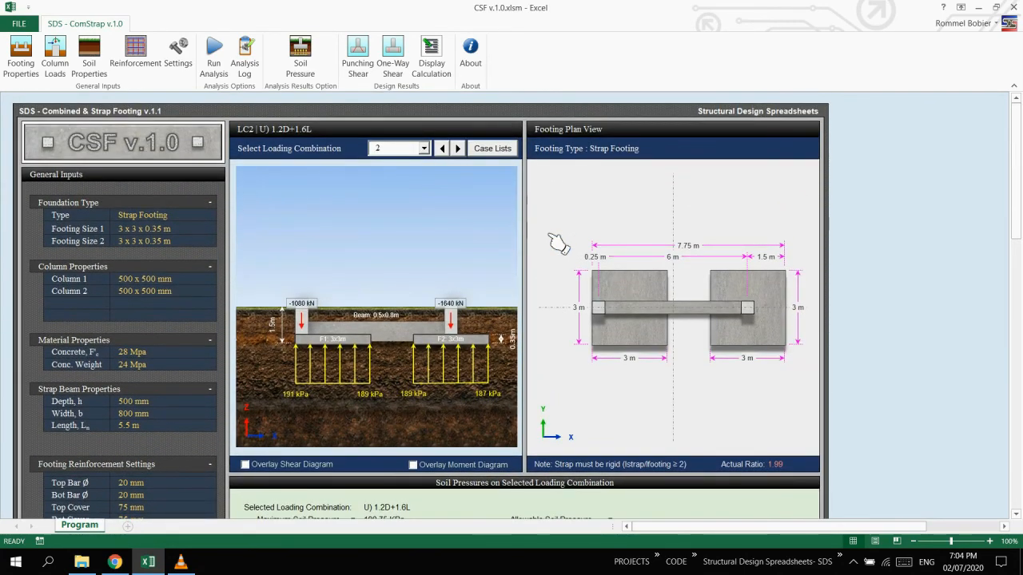
{"action": "left_click", "coordinate": [432, 72]}
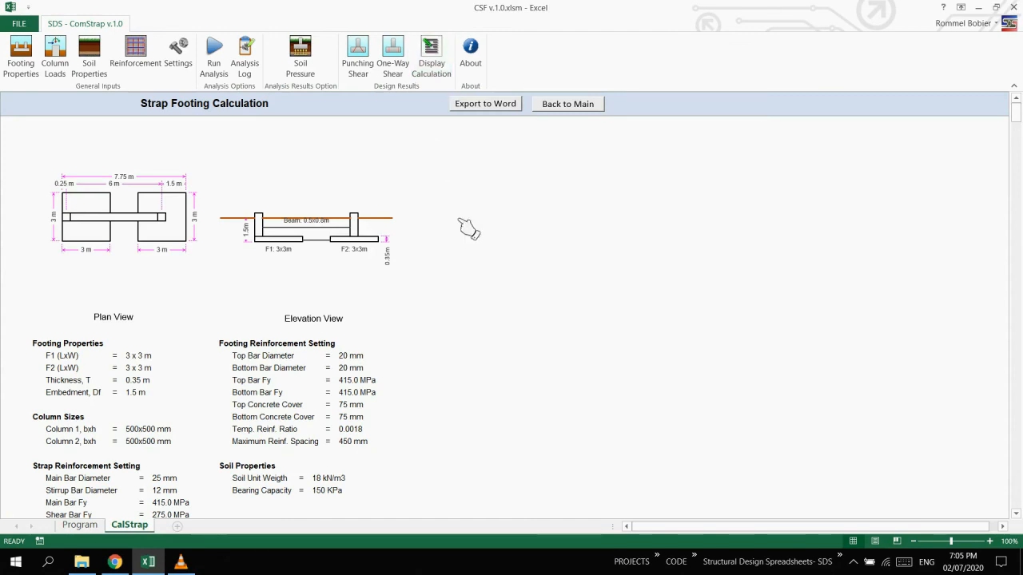
{"action": "scroll", "coordinate": [495, 264], "scroll_direction": "down", "scroll_amount": 12}
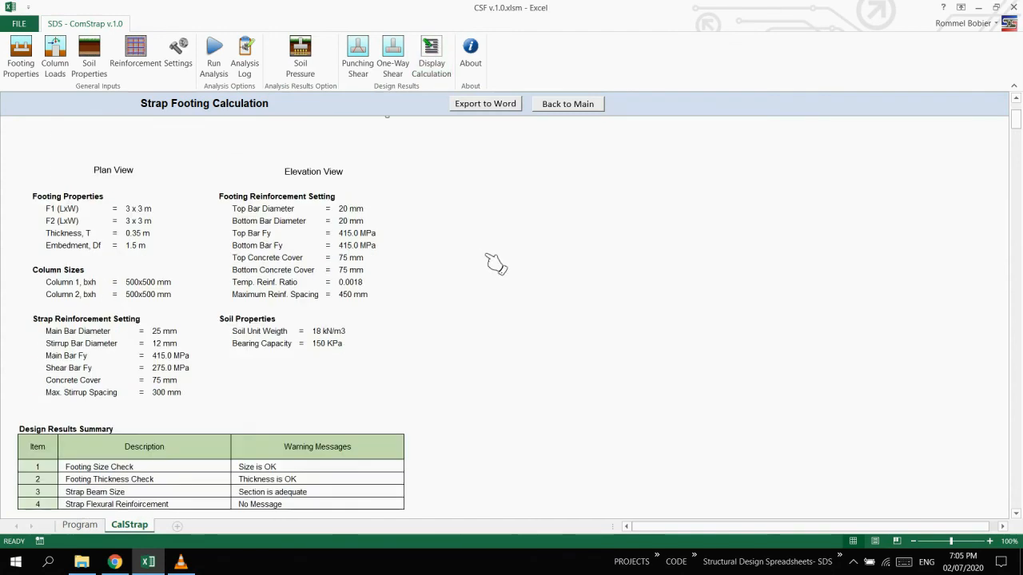
{"action": "scroll", "coordinate": [495, 263], "scroll_direction": "down", "scroll_amount": 6}
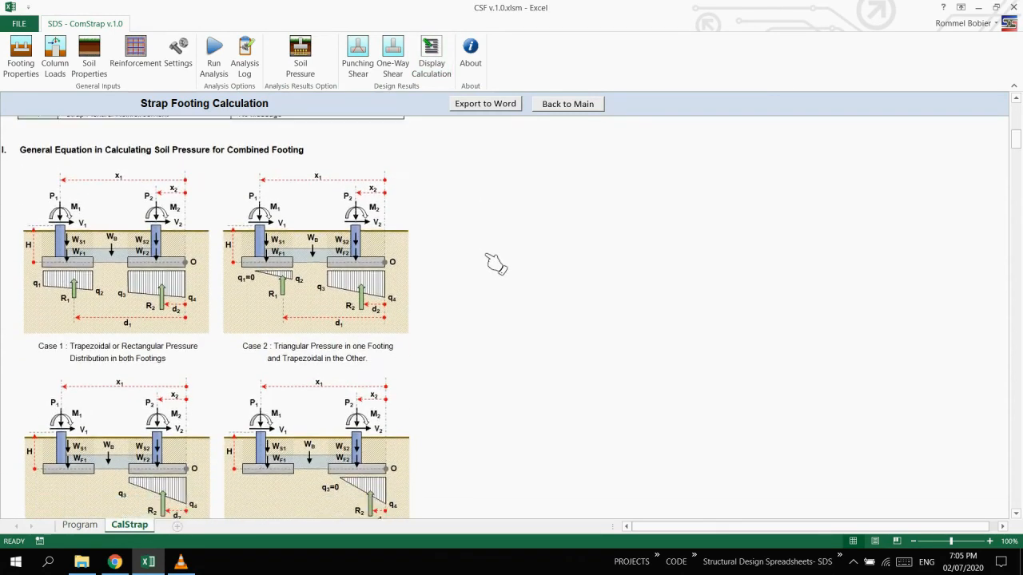
{"action": "scroll", "coordinate": [494, 264], "scroll_direction": "down", "scroll_amount": 10}
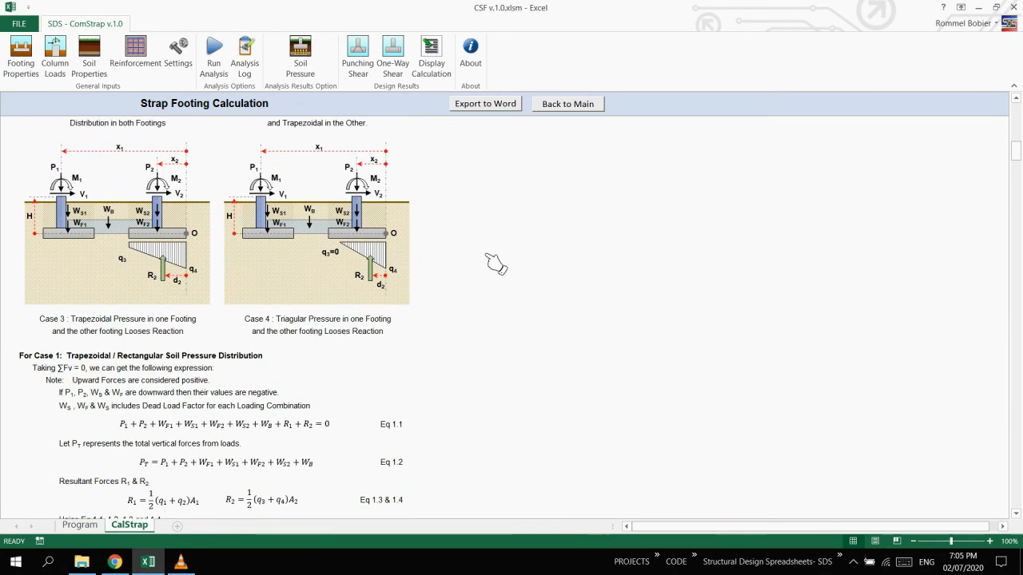
{"action": "scroll", "coordinate": [495, 264], "scroll_direction": "down", "scroll_amount": 12}
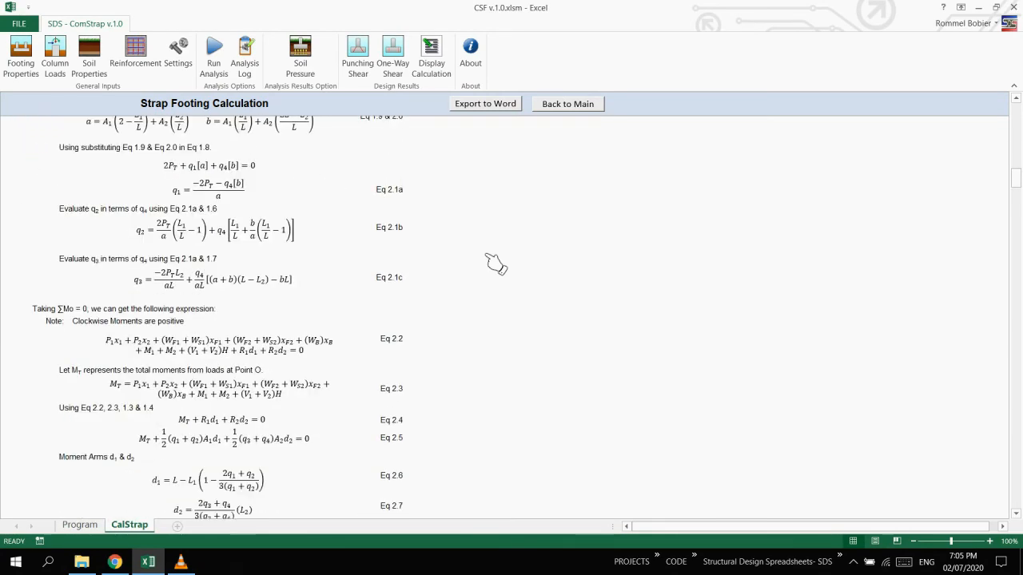
{"action": "scroll", "coordinate": [495, 264], "scroll_direction": "down", "scroll_amount": 12}
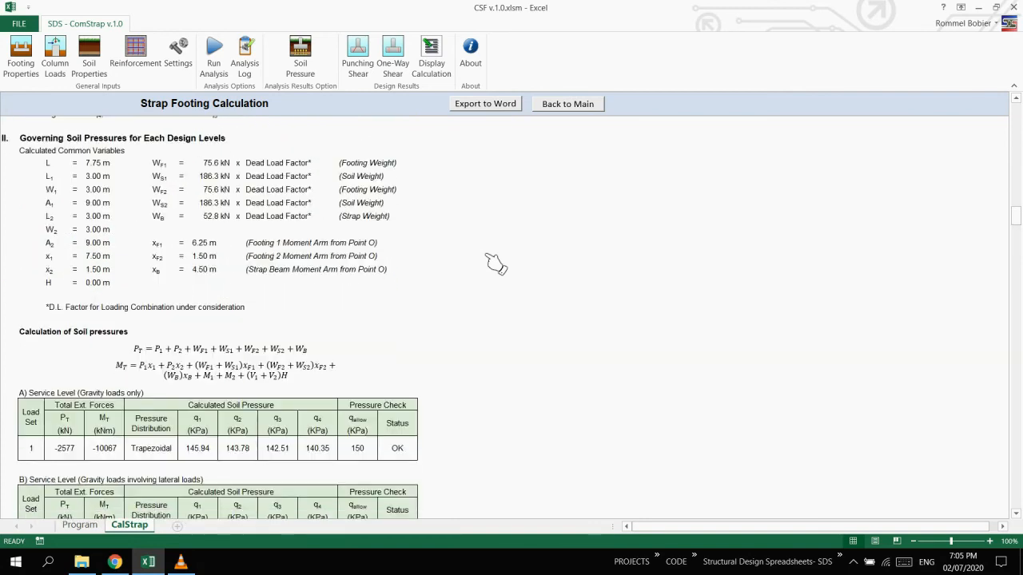
{"action": "scroll", "coordinate": [494, 264], "scroll_direction": "down", "scroll_amount": 3}
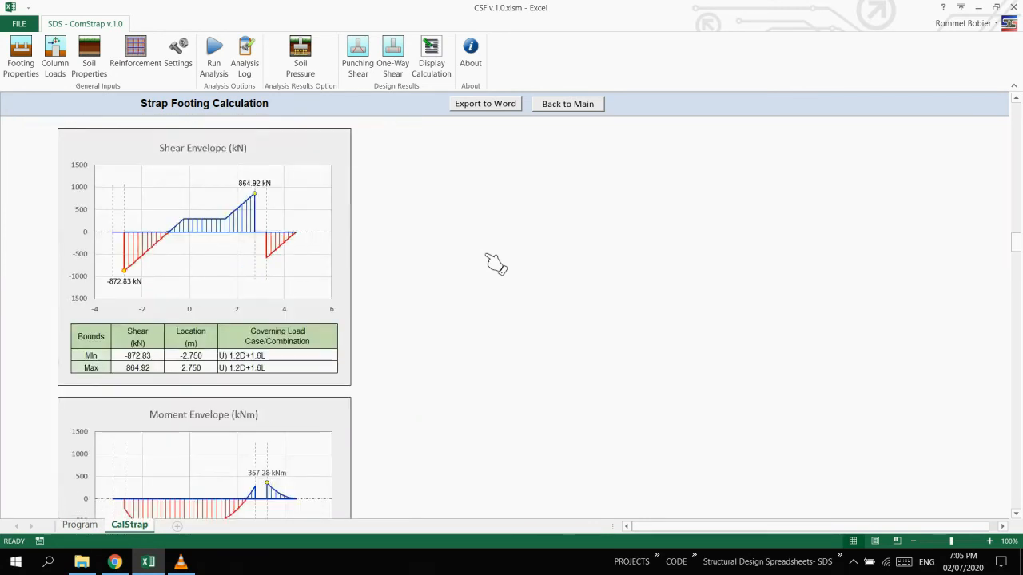
Examine the report's strap beam shear design, stirrup details, footing flexural reinforcement and strap beam reinforcement sections.
{"action": "scroll", "coordinate": [495, 264], "scroll_direction": "down", "scroll_amount": 5}
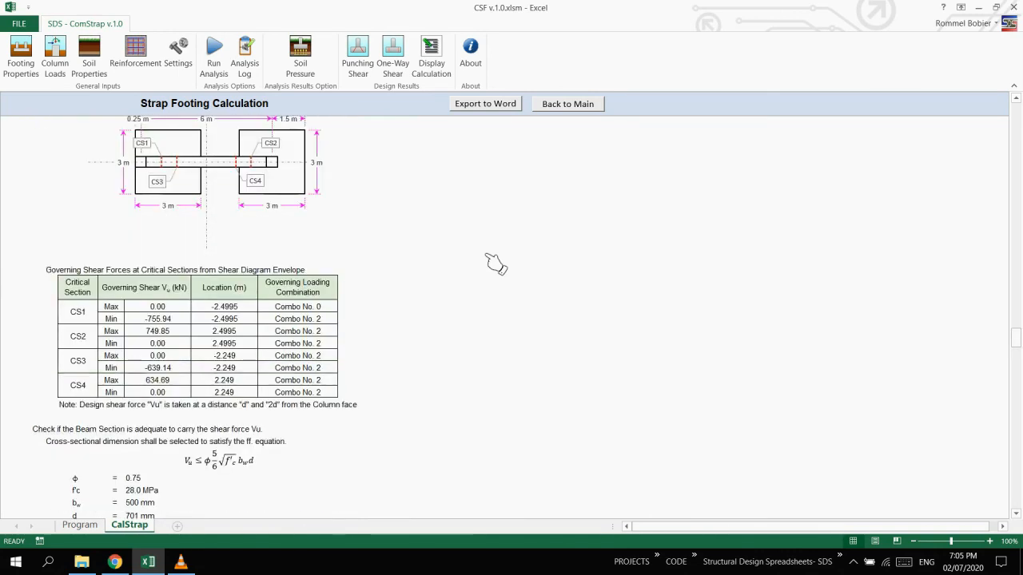
{"action": "scroll", "coordinate": [494, 264], "scroll_direction": "down", "scroll_amount": 15}
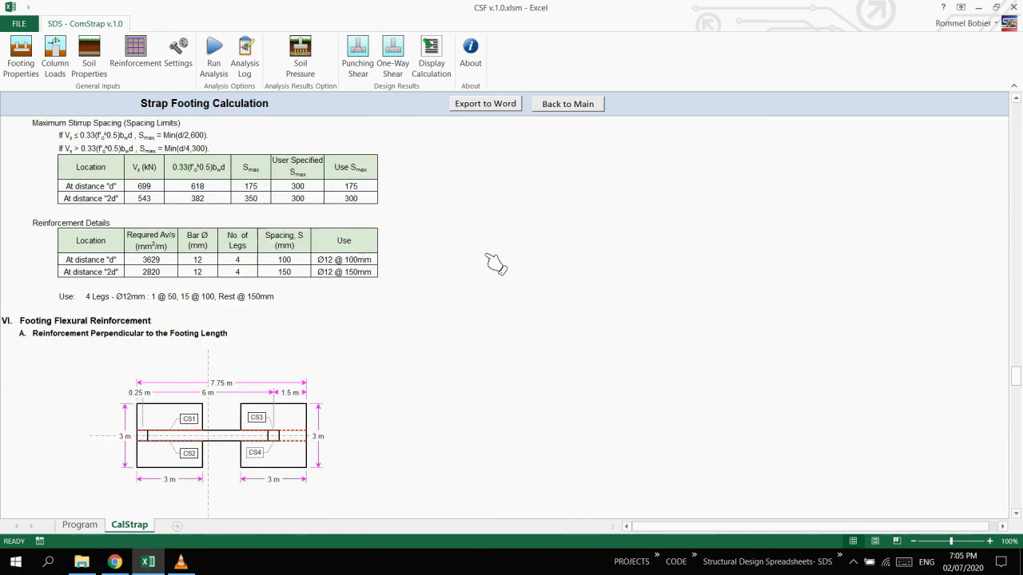
{"action": "scroll", "coordinate": [495, 264], "scroll_direction": "down", "scroll_amount": 11}
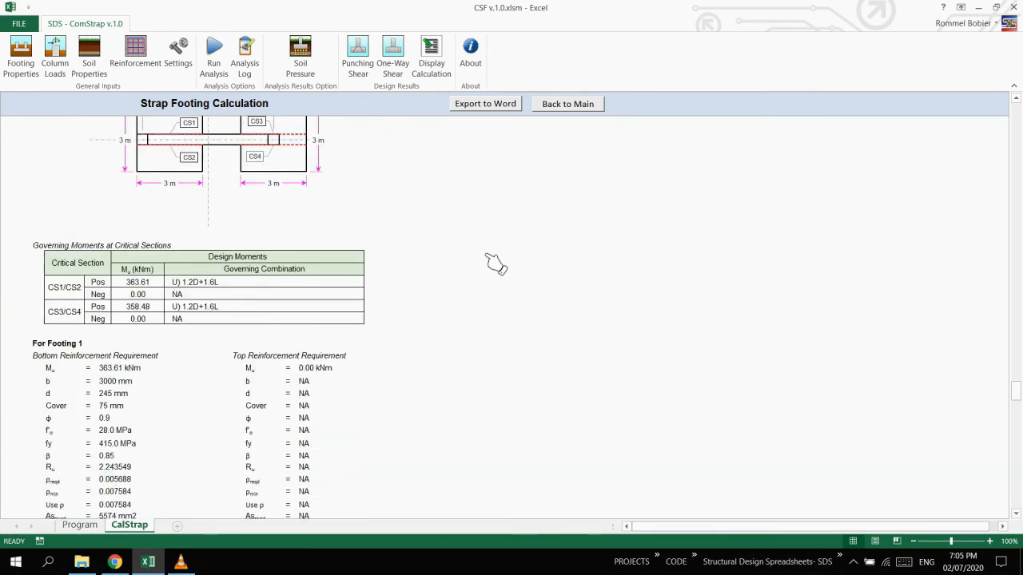
{"action": "scroll", "coordinate": [494, 263], "scroll_direction": "down", "scroll_amount": 12}
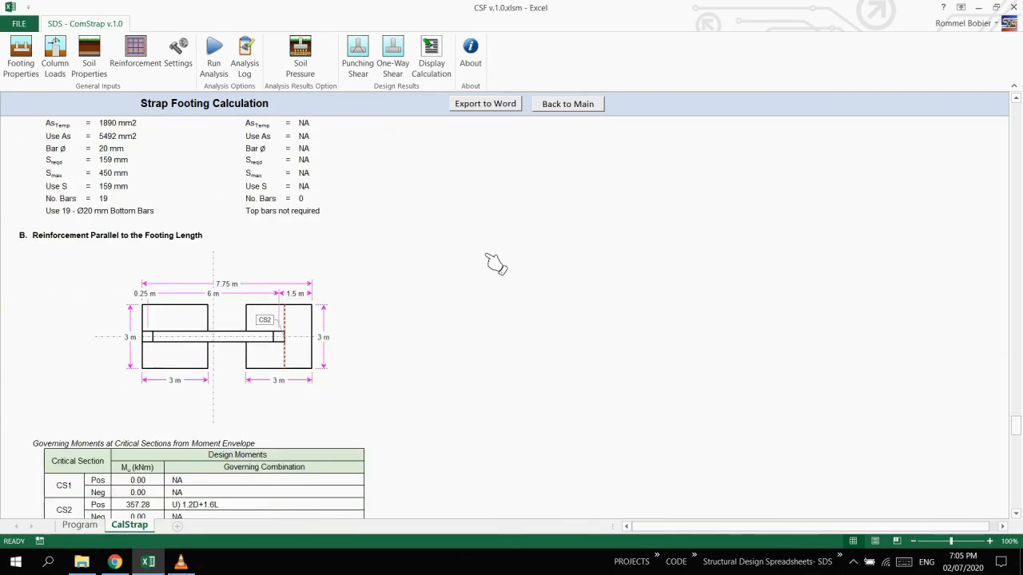
{"action": "scroll", "coordinate": [494, 263], "scroll_direction": "down", "scroll_amount": 16}
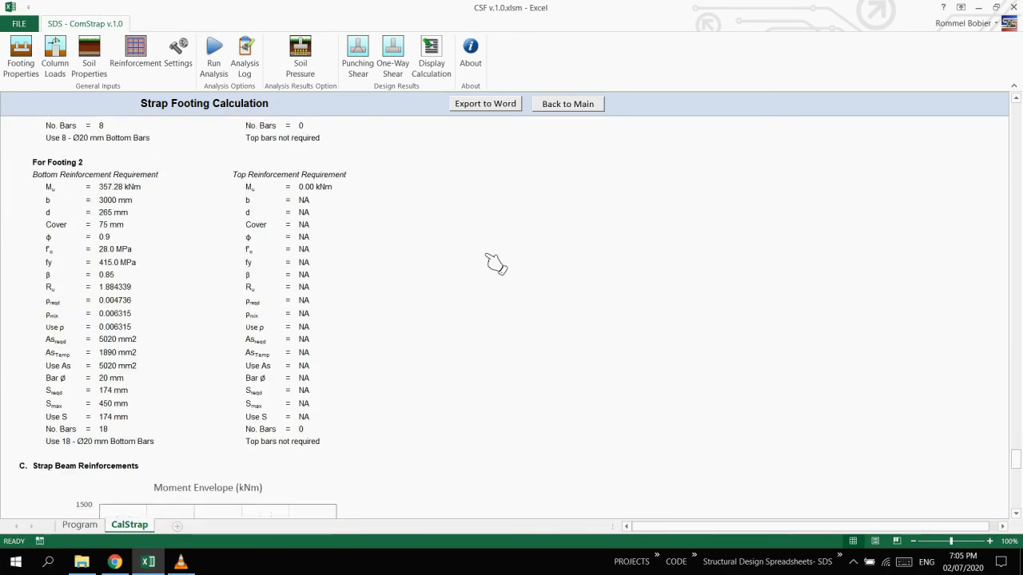
{"action": "scroll", "coordinate": [495, 264], "scroll_direction": "down", "scroll_amount": 8}
Export the strap footing calculation to Word and review the generated document through to the strap beam's top and bottom reinforcement.
{"action": "scroll", "coordinate": [495, 263], "scroll_direction": "up", "scroll_amount": 4}
{"action": "scroll", "coordinate": [494, 263], "scroll_direction": "up", "scroll_amount": 1}
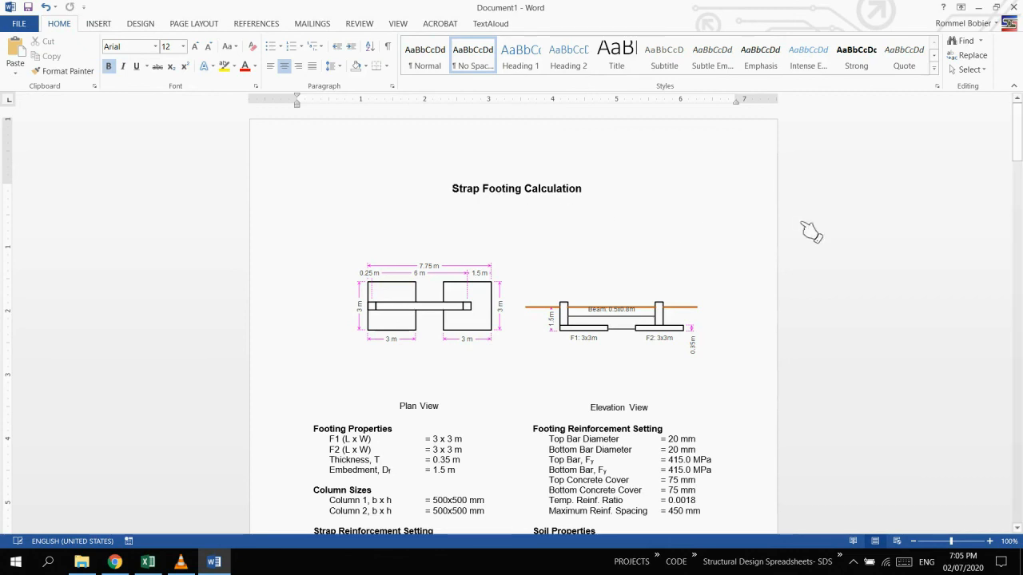
{"action": "scroll", "coordinate": [811, 232], "scroll_direction": "down", "scroll_amount": 10}
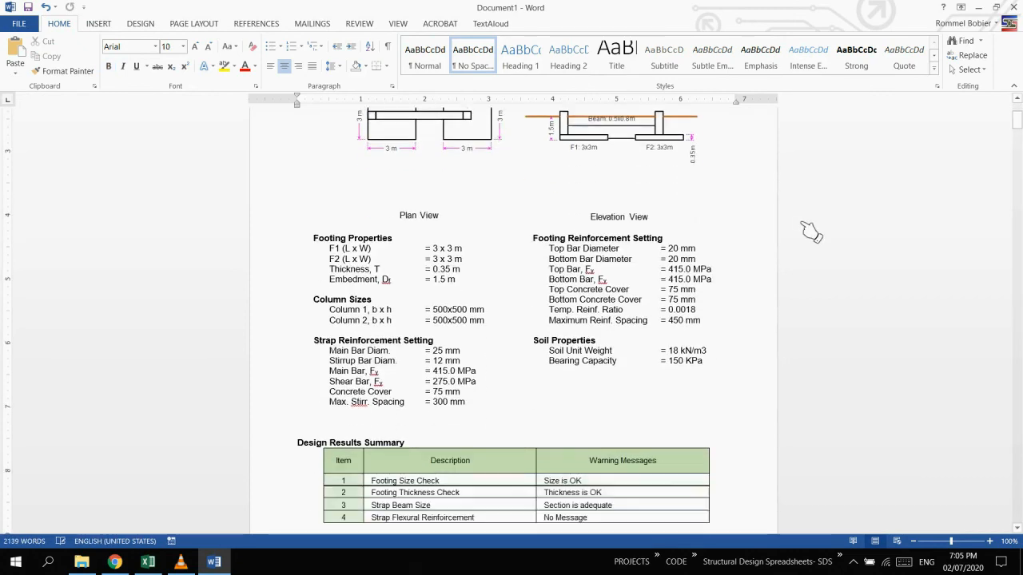
{"action": "scroll", "coordinate": [879, 224], "scroll_direction": "down", "scroll_amount": 5}
{"action": "left_click_drag", "start_coordinate": [1015, 153], "coordinate": [998, 504]}
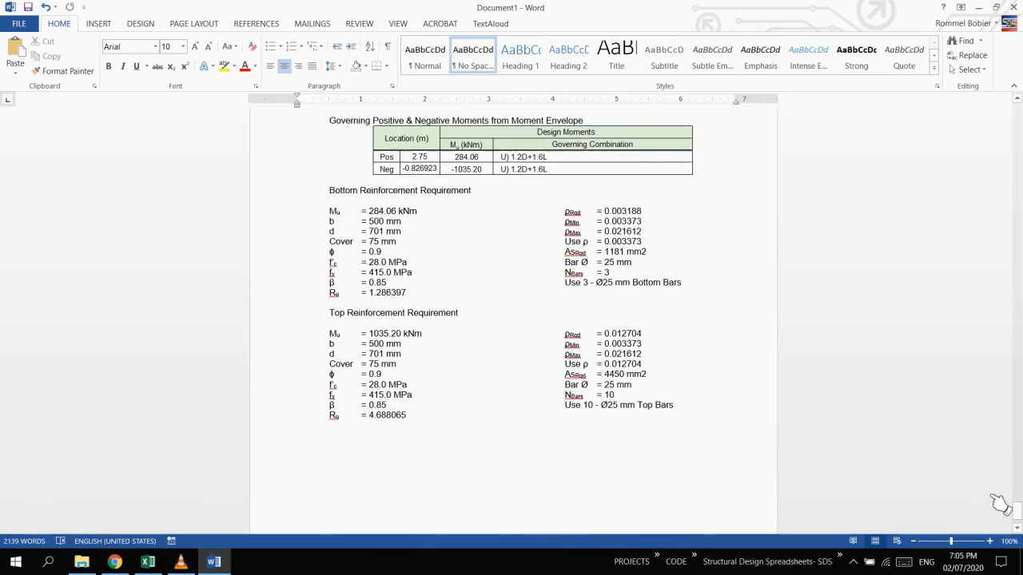
Close the exported Word document and dismiss the export message in the spreadsheet.
{"action": "left_click", "coordinate": [1013, 7]}
{"action": "left_click", "coordinate": [512, 306]}
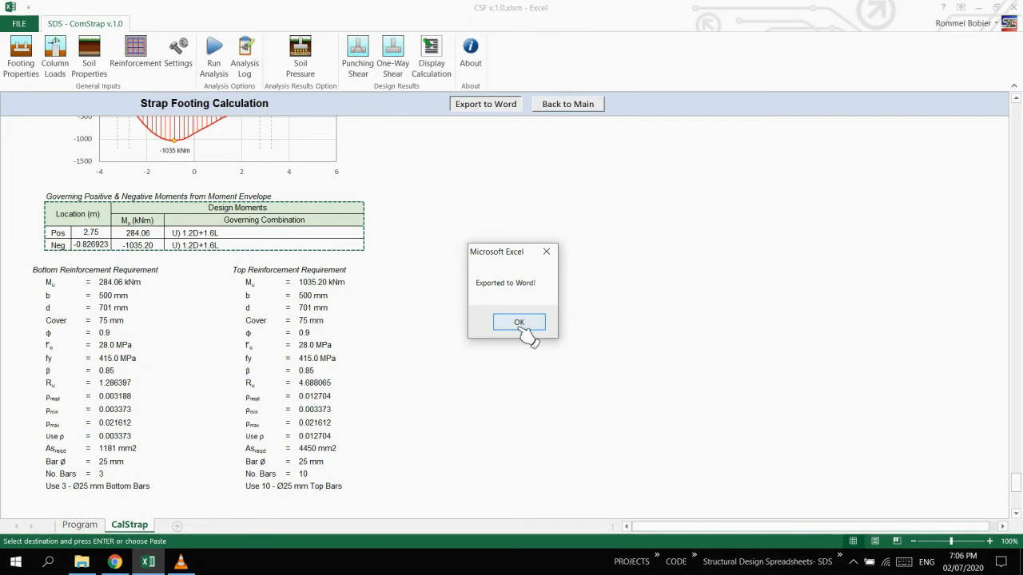
{"action": "left_click", "coordinate": [518, 320]}
Return from the strap calculation report to the main program sheet and open the program's About information.
{"action": "left_click", "coordinate": [565, 105]}
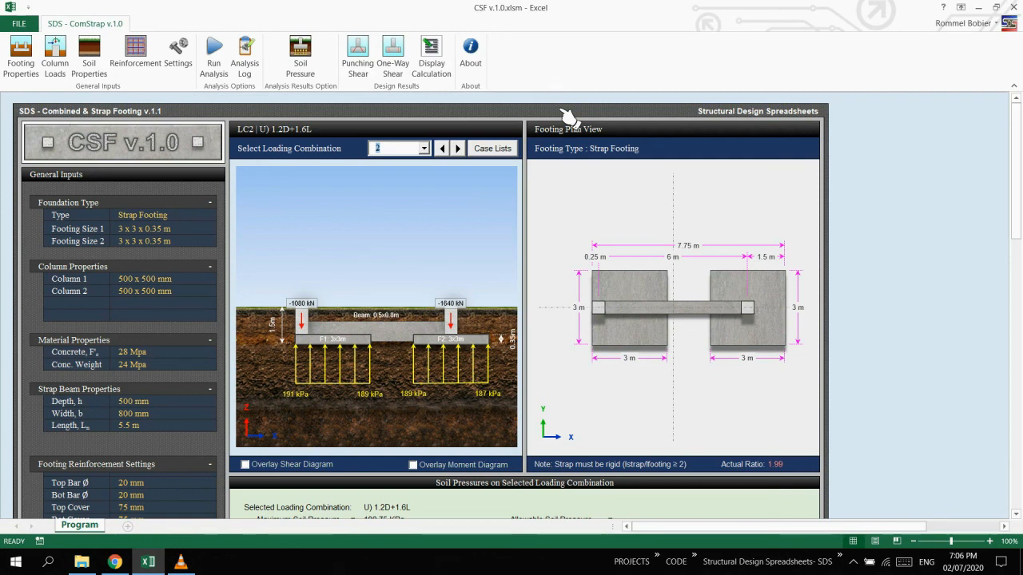
{"action": "left_click", "coordinate": [473, 64]}
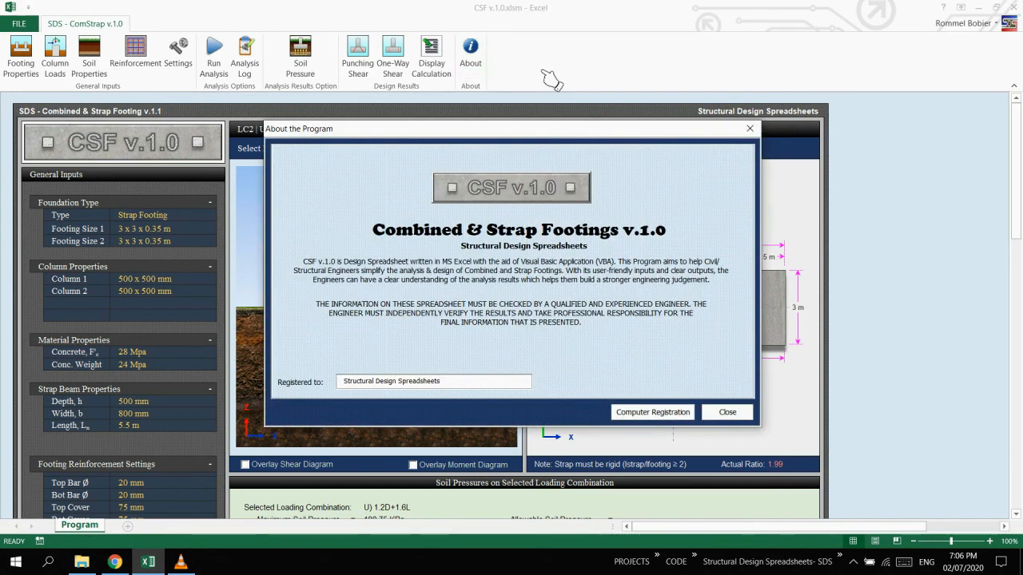